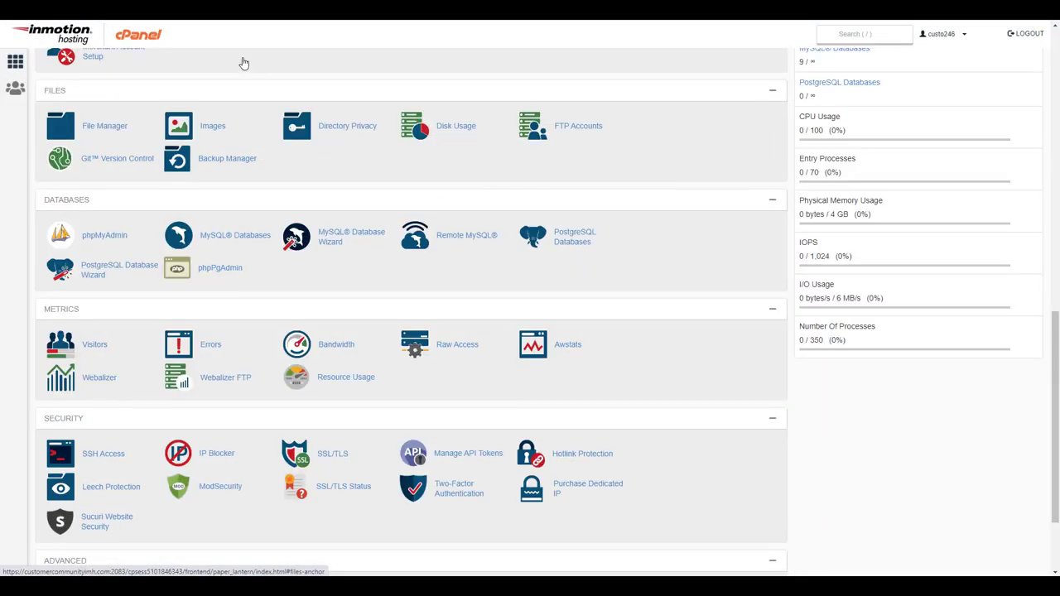
- Generate a full cPanel account backup to the home directory through the Backup Wizard
left_click(244, 164)
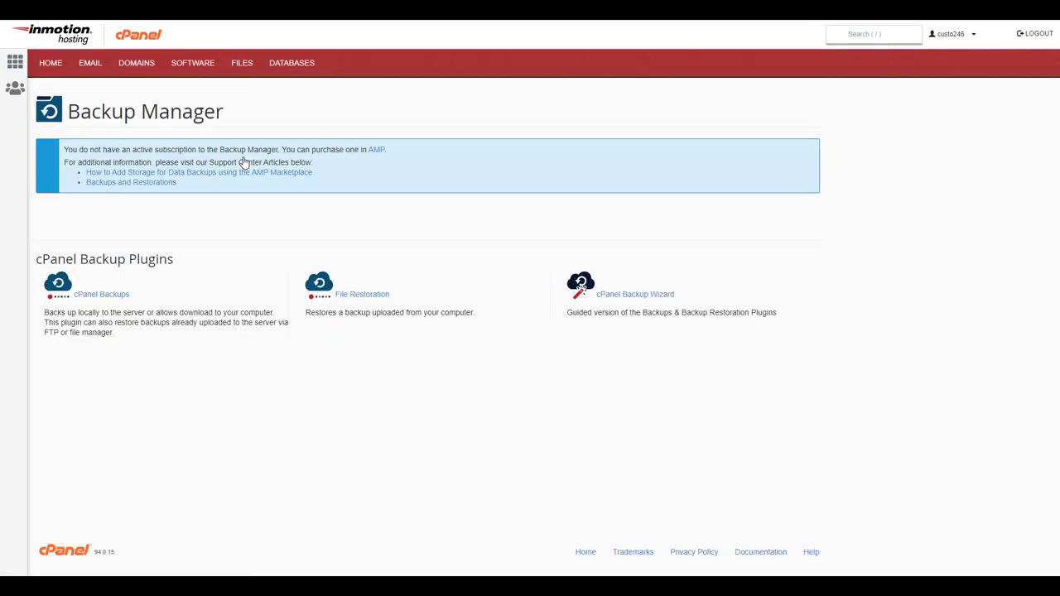
left_click(605, 297)
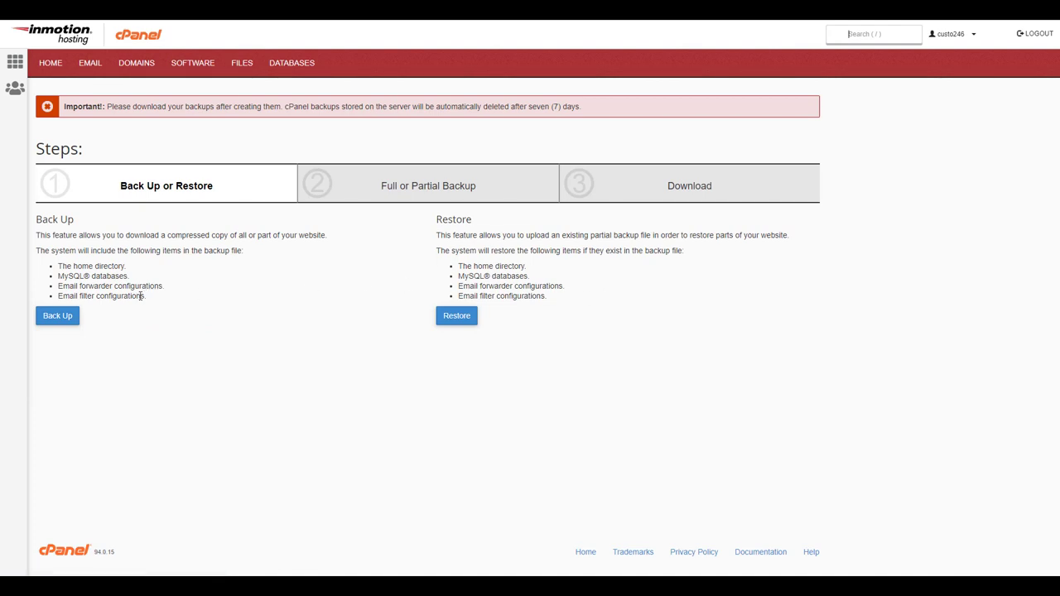
left_click(72, 322)
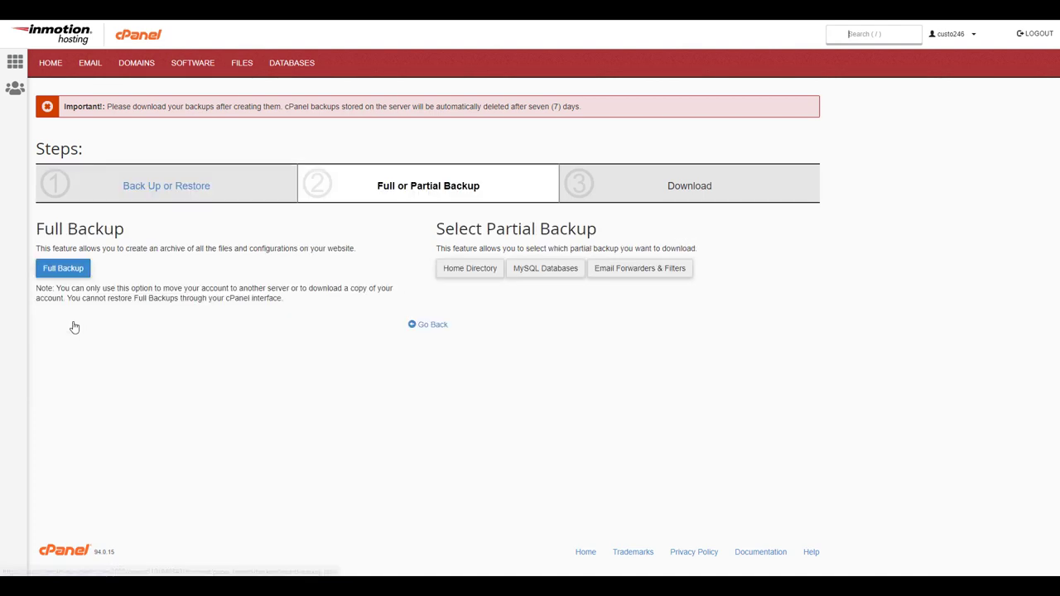
left_click(63, 269)
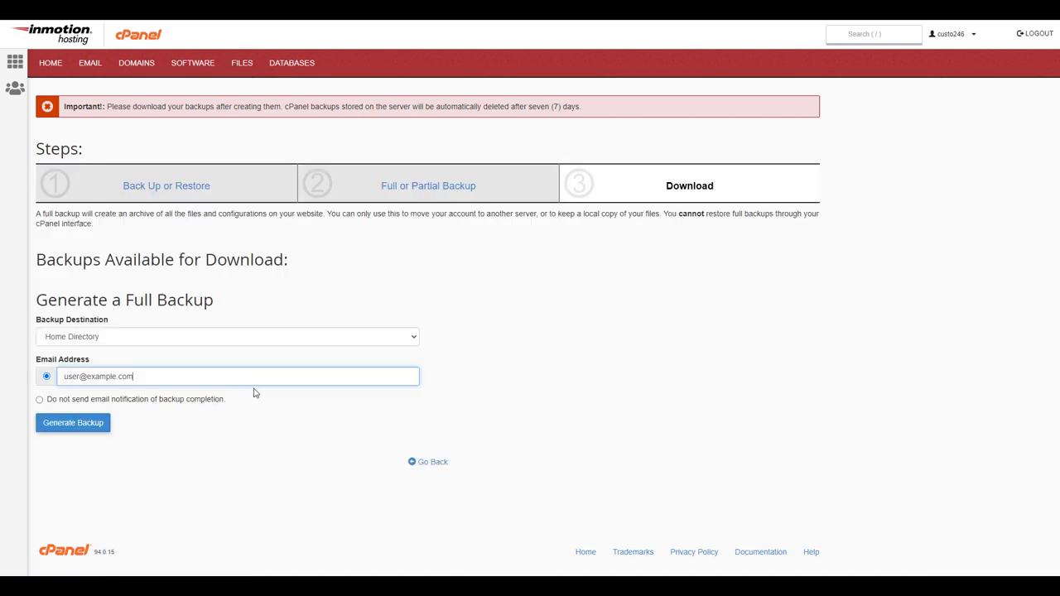
left_click(79, 427)
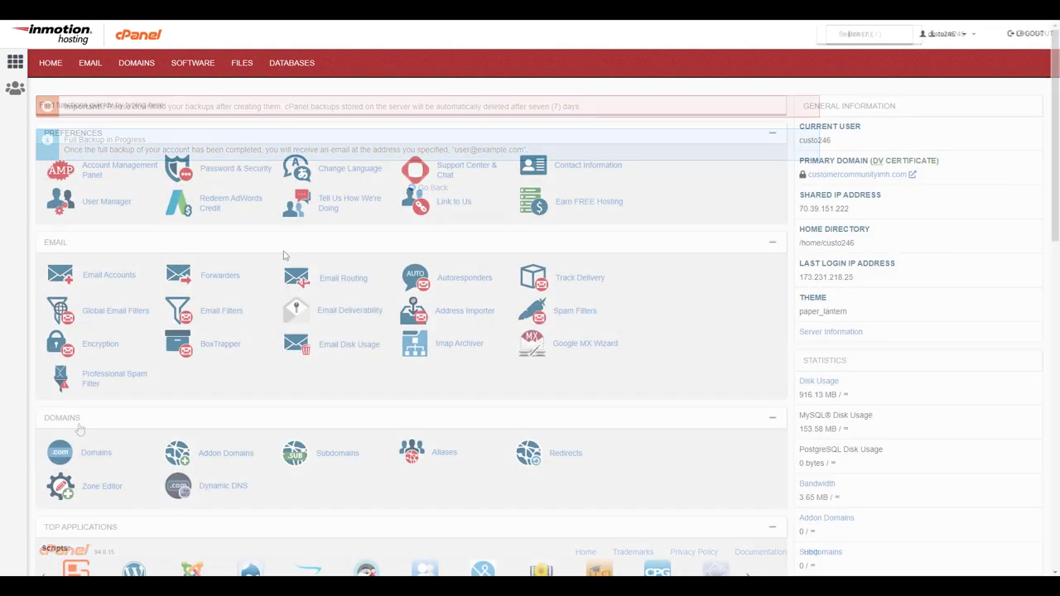
- In Softaculous's installations list, start a backup of the wpcampus WordPress installation
left_click(203, 66)
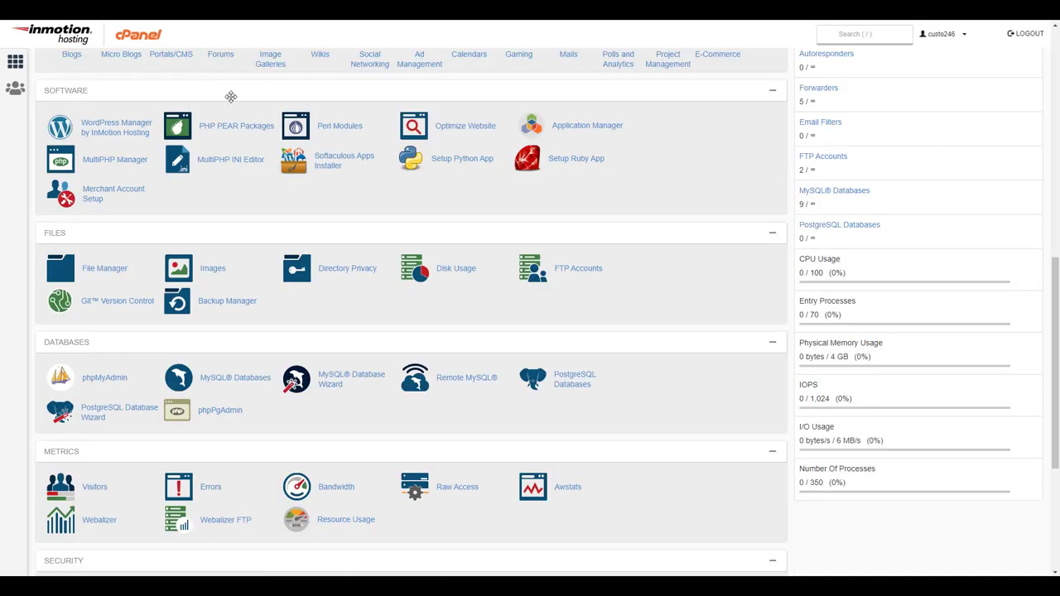
left_click(313, 159)
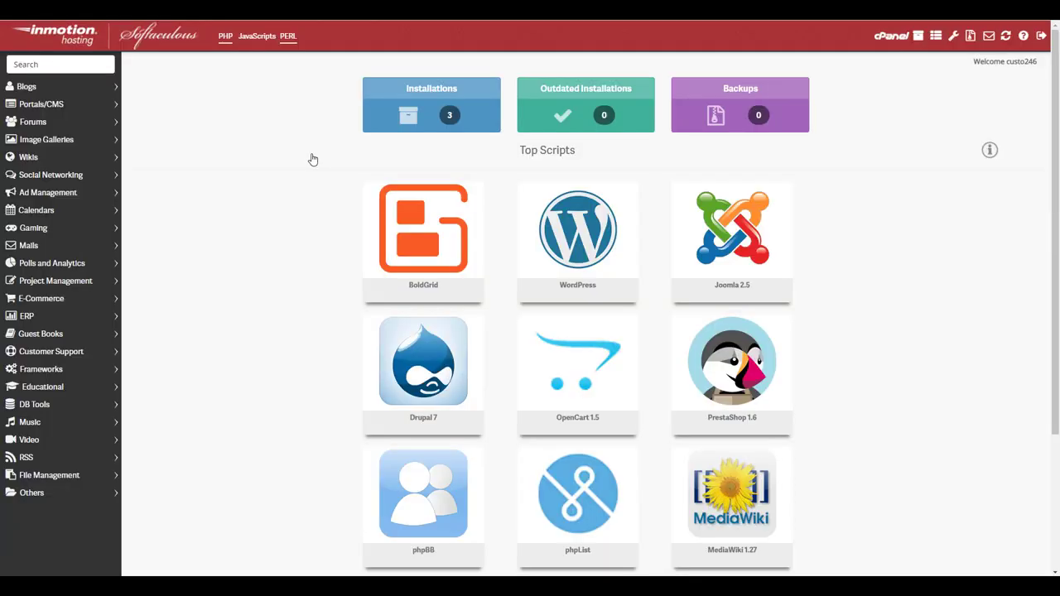
left_click(919, 37)
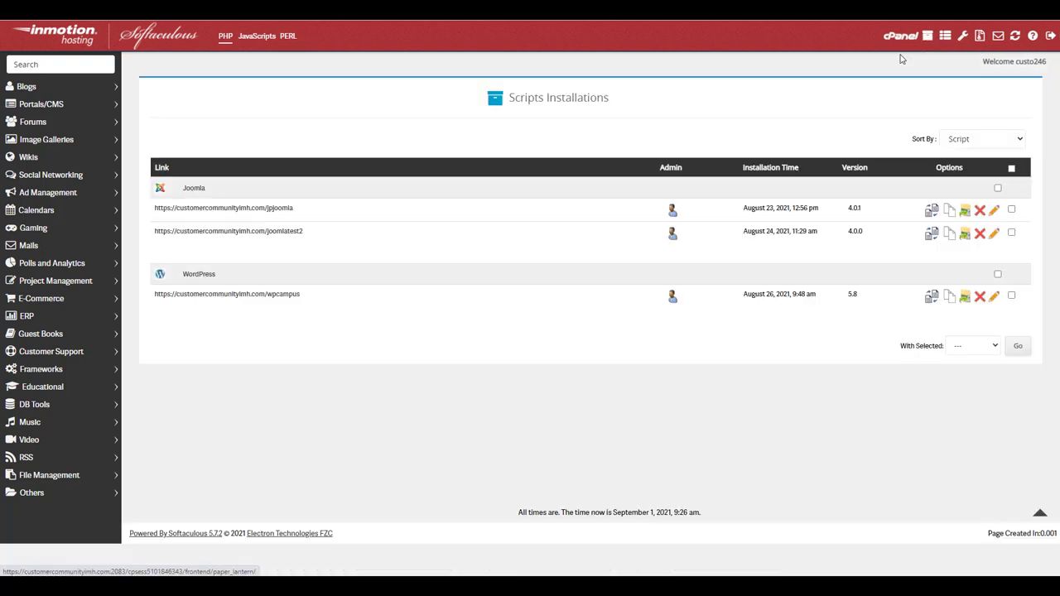
left_click(965, 298)
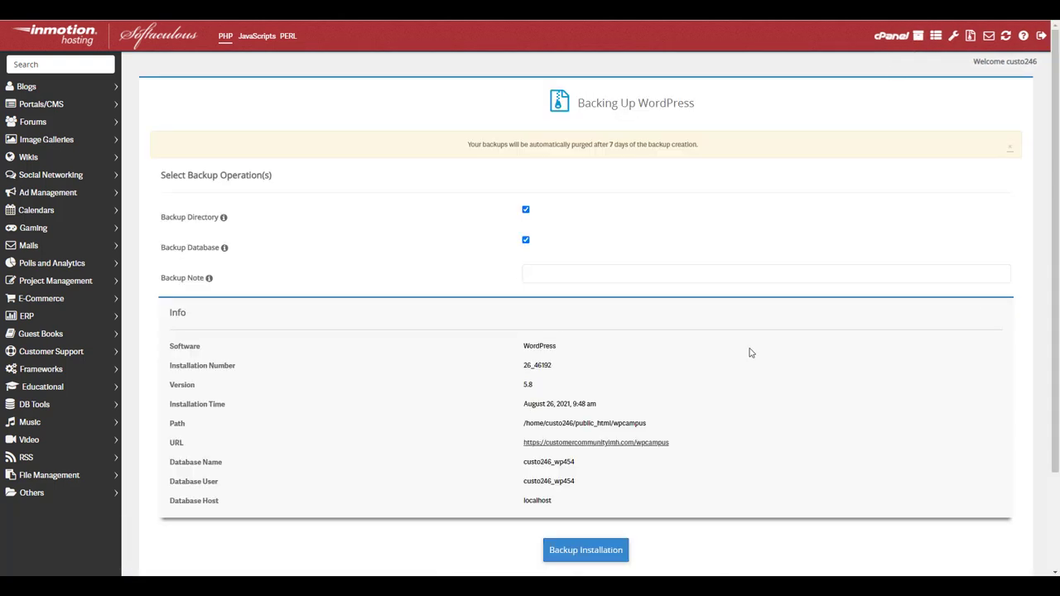
- Add the backup note 'Backup before updating 8/29/21' and run the installation backup
left_click(553, 279)
type("Backup before updating 8/29/21")
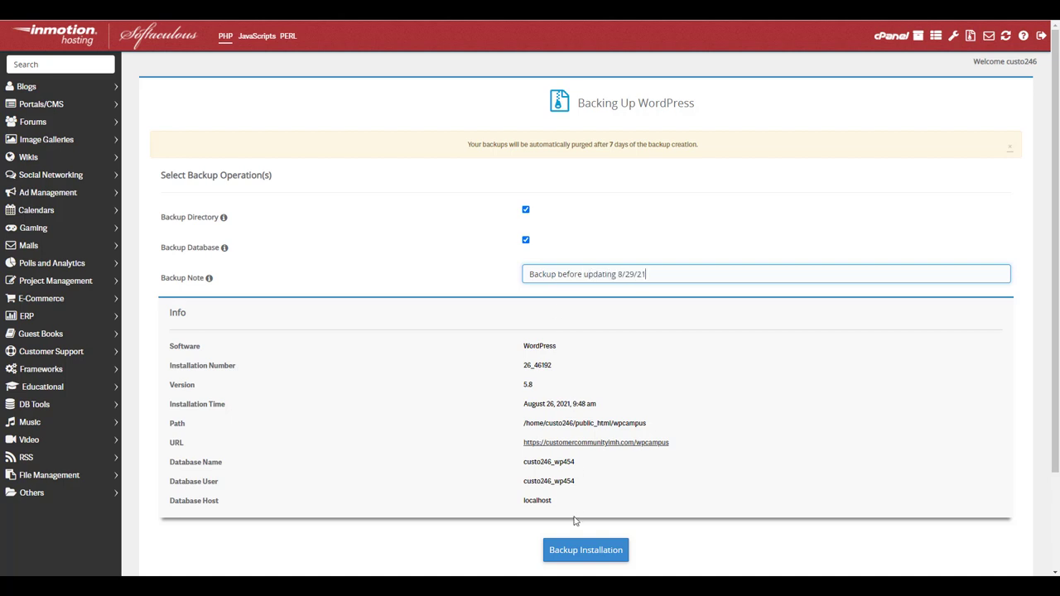
left_click(582, 550)
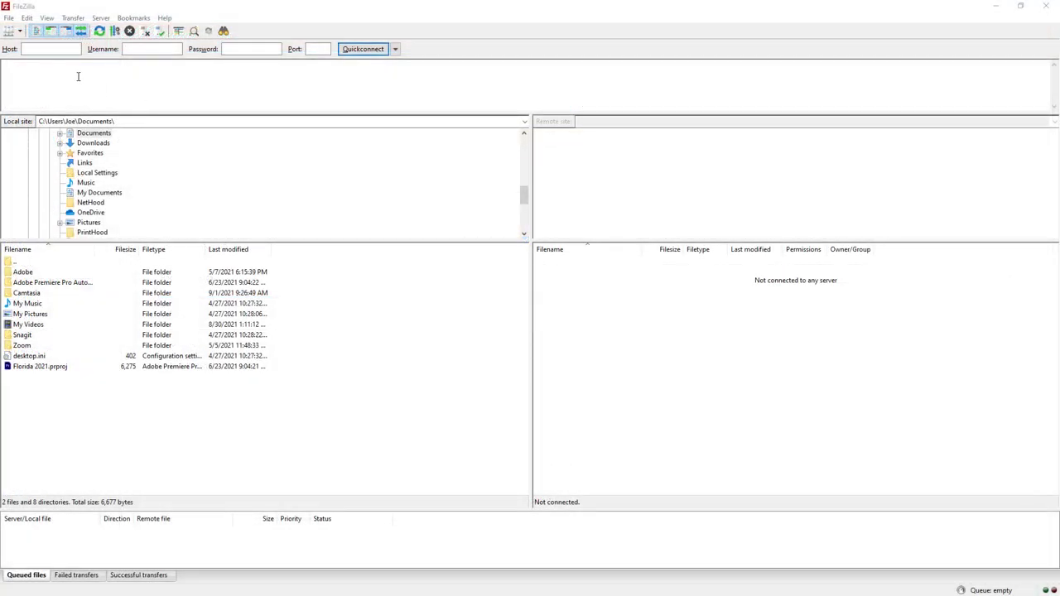
- Quickconnect to 70.39.151.222 with the account username and password, accepting the server certificate
left_click(52, 49)
type("70.39.151.222")
left_click(144, 49)
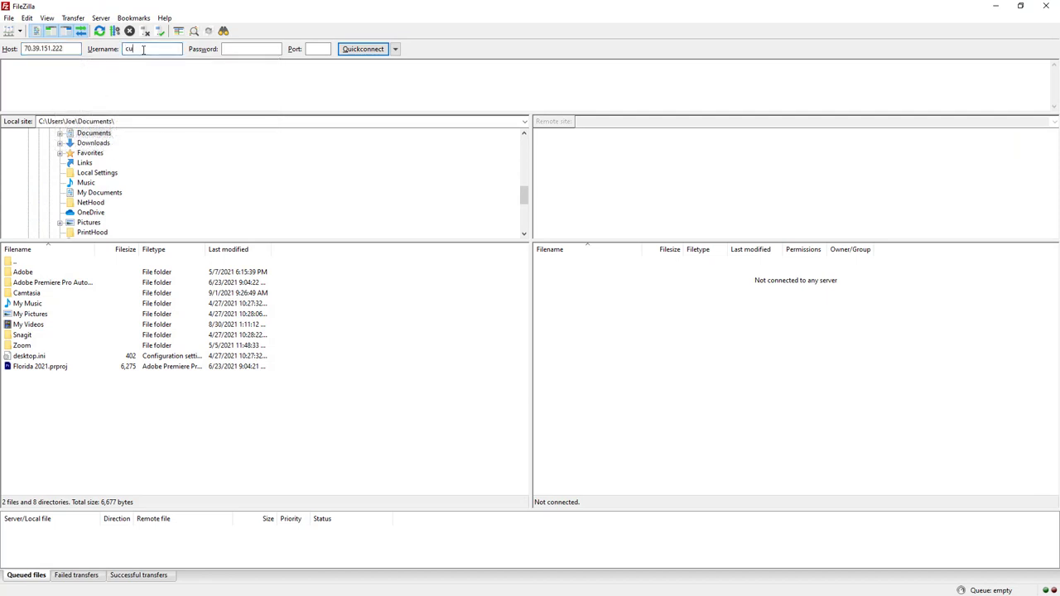
type("custo746")
key("Tab")
type("•••••••••••")
key("Return")
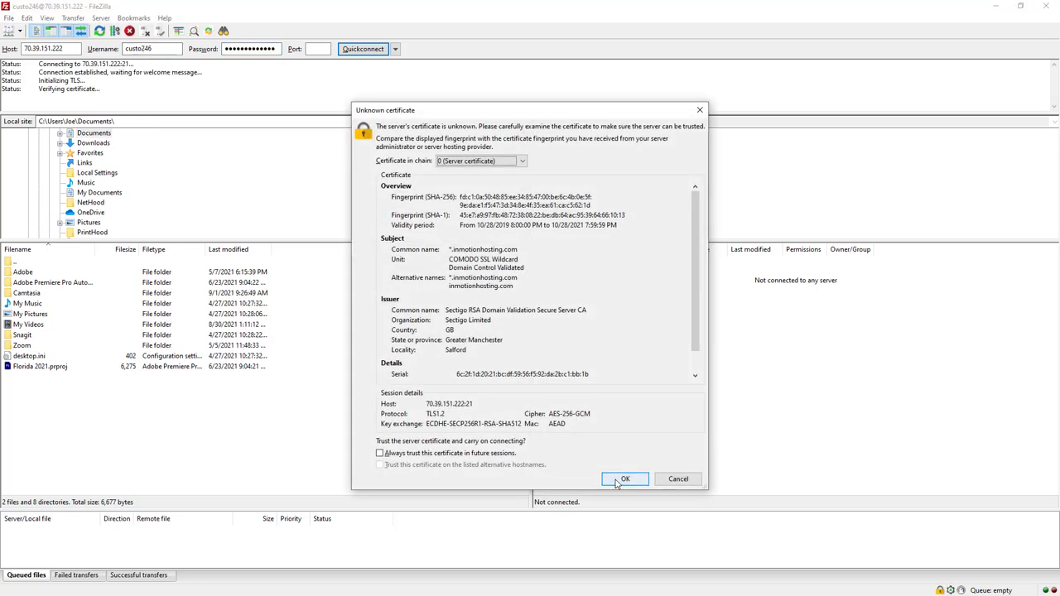
left_click(620, 479)
- Download the wpcampus folder from public_html into the local Documents folder
scroll(571, 400, "down", 8)
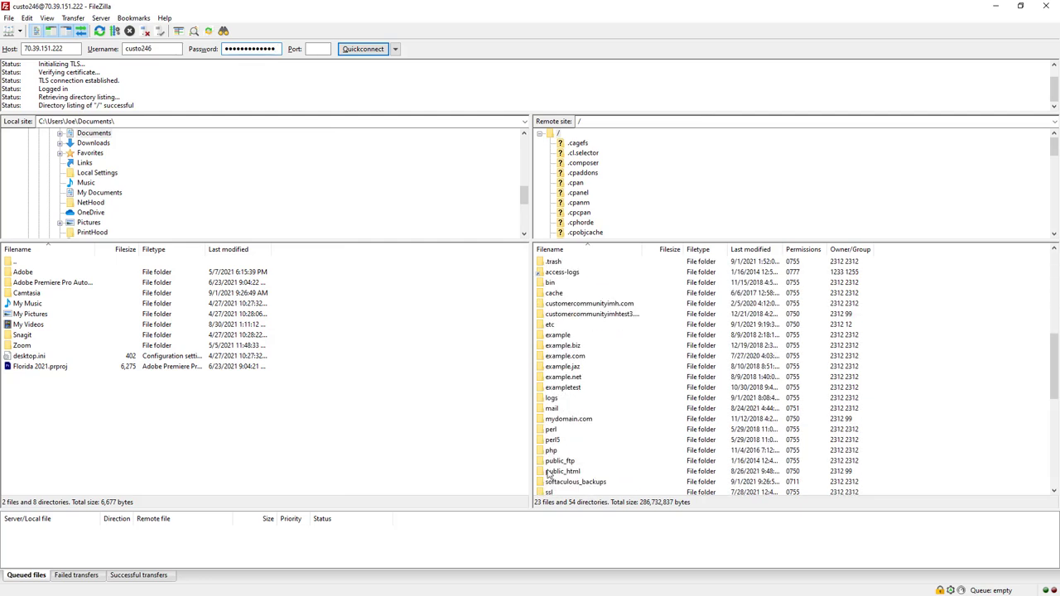
double_click(549, 472)
scroll(562, 420, "down", 1)
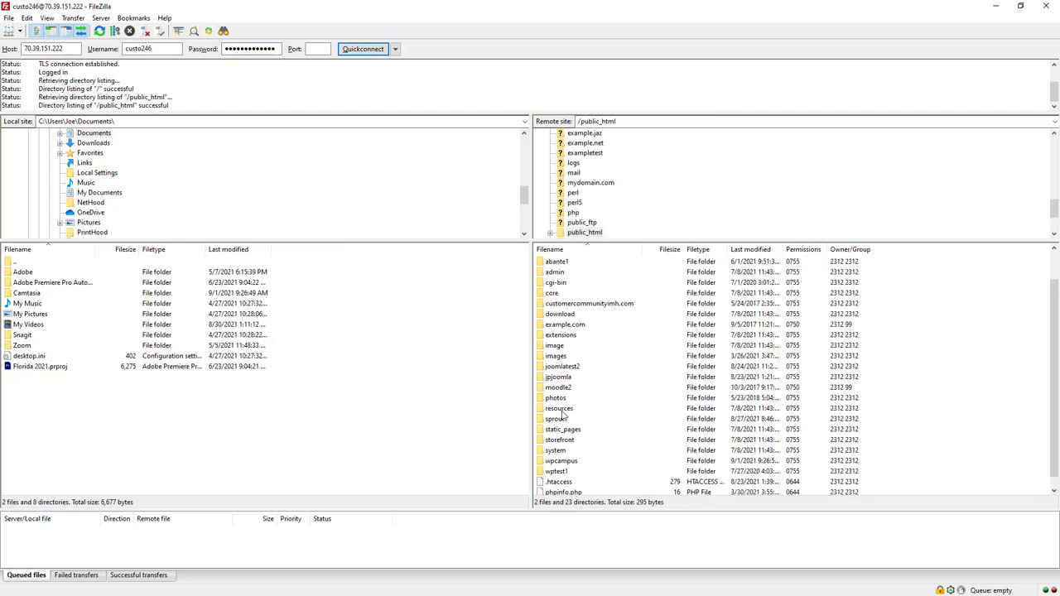
left_click_drag(545, 465, 199, 432)
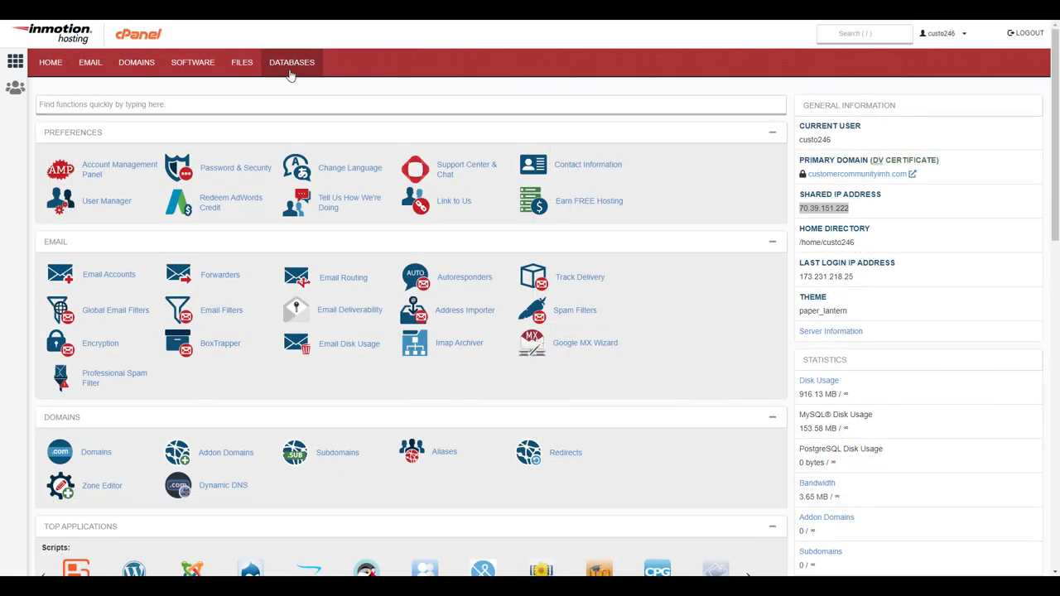
- Export the custo246_wp454 database from phpMyAdmin as custo246_wp454.sql using the Quick SQL method
scroll(290, 83, "down", 10)
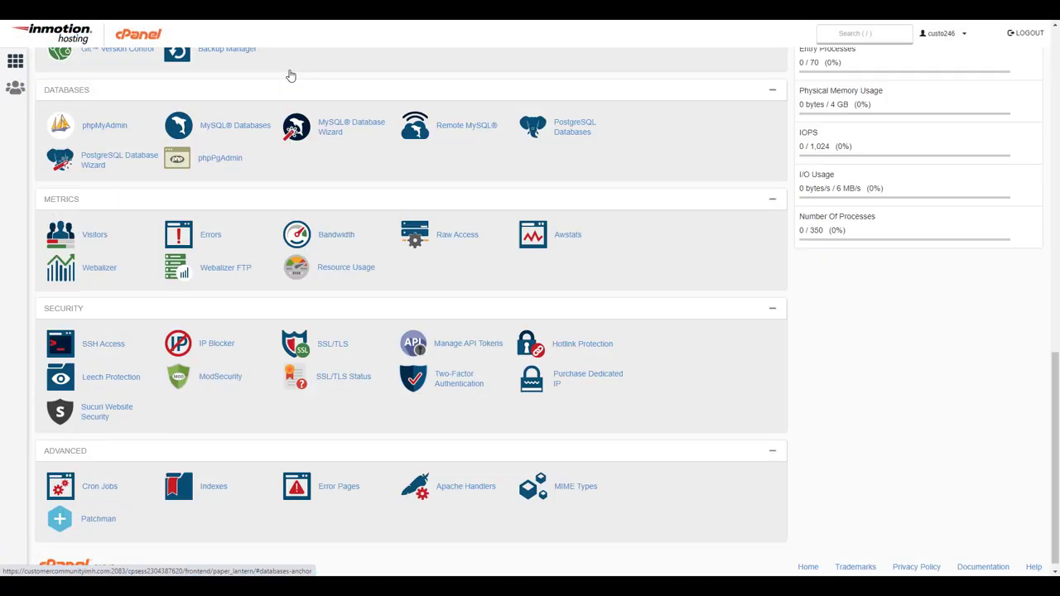
left_click(117, 128)
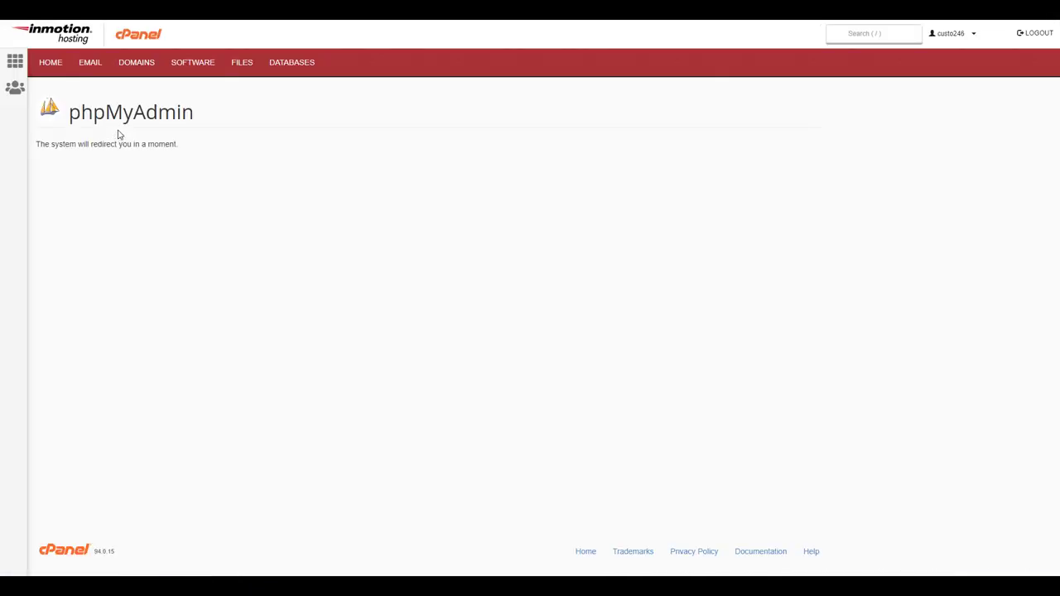
scroll(119, 133, "down", 1)
left_click(76, 139)
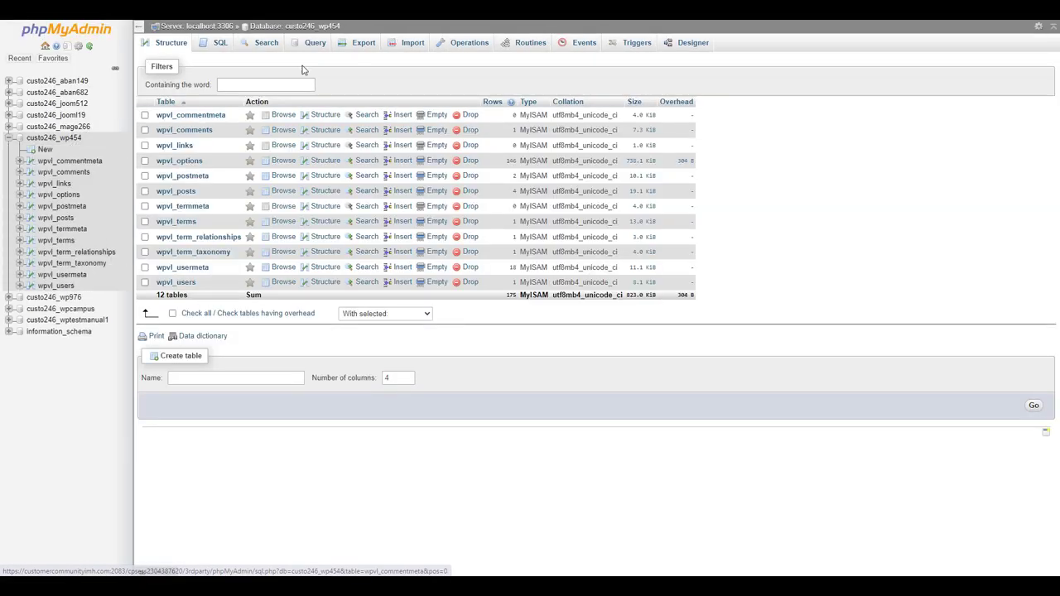
left_click(362, 52)
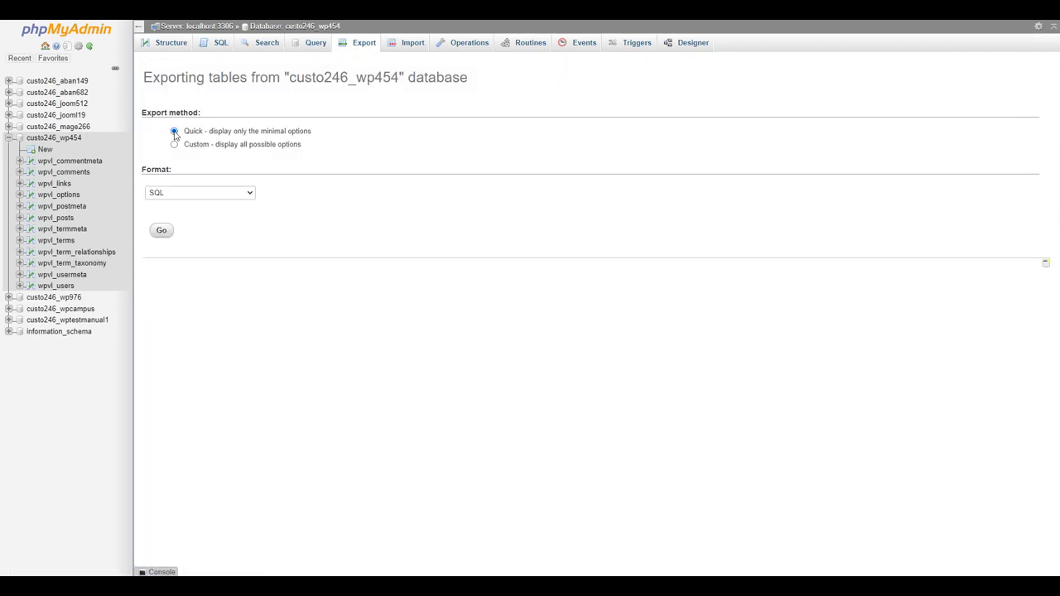
left_click(163, 232)
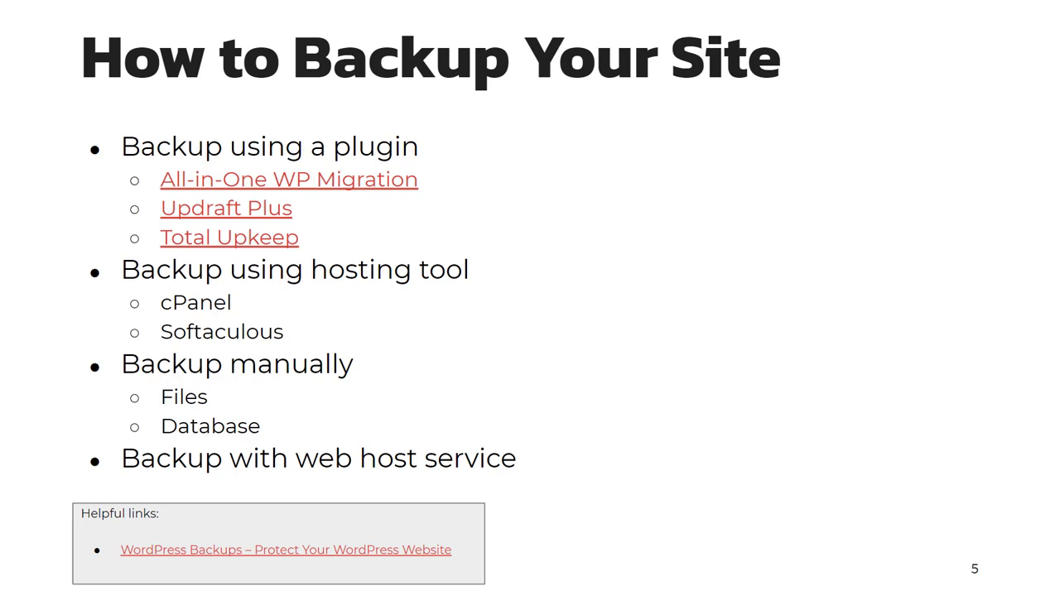
- Advance to slide 7, How to Change Passwords, then fill the WordPress login with admin and a password
key("Right")
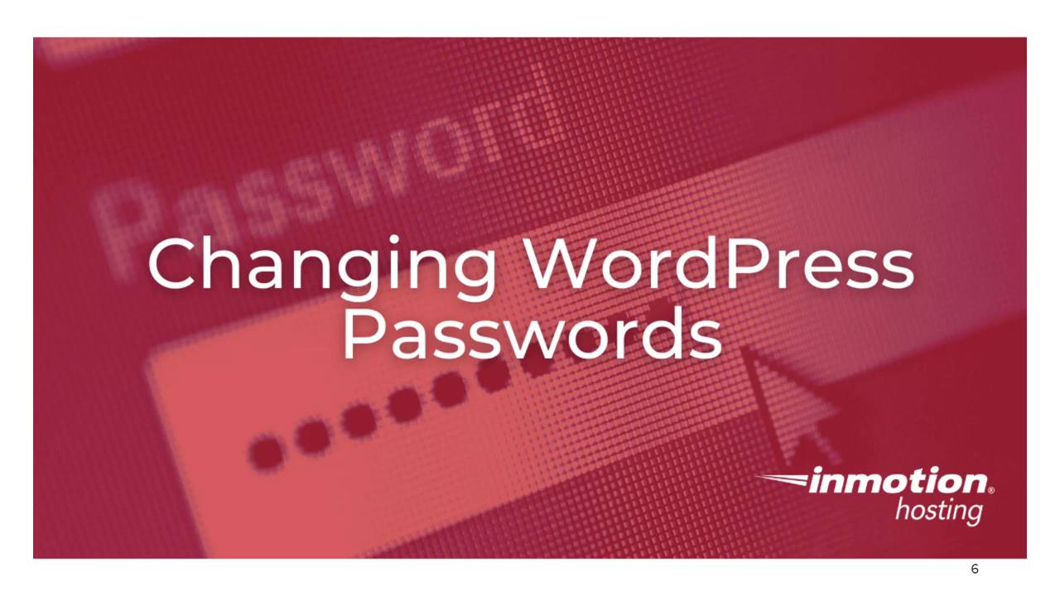
key("Right")
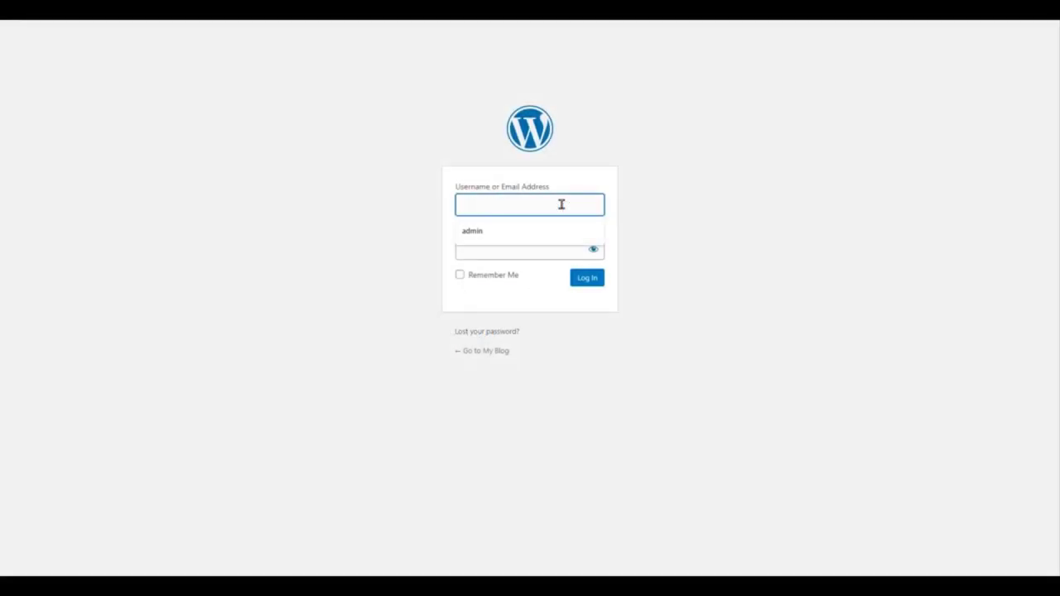
type("admin")
key("Tab")
type("•••••••••••••••")
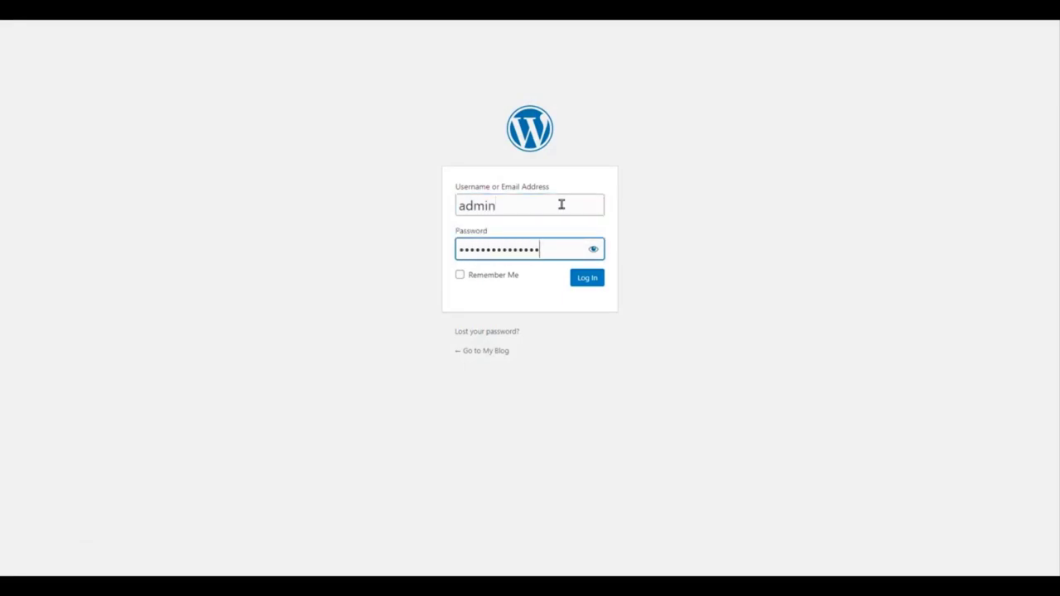
- After the failed admin login, request a new password using the account's e-mail address
key("Return")
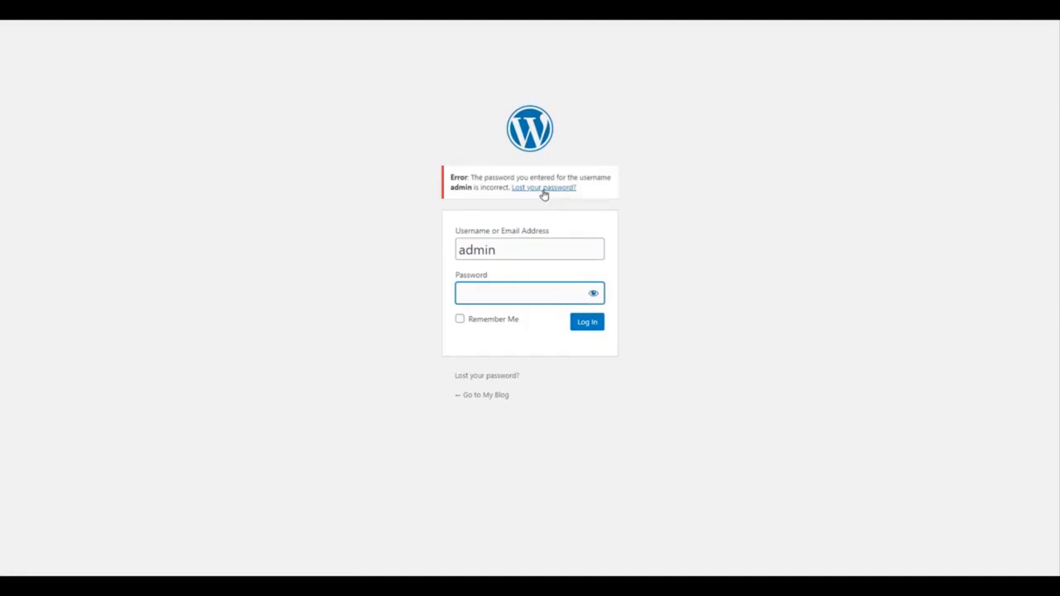
left_click(509, 378)
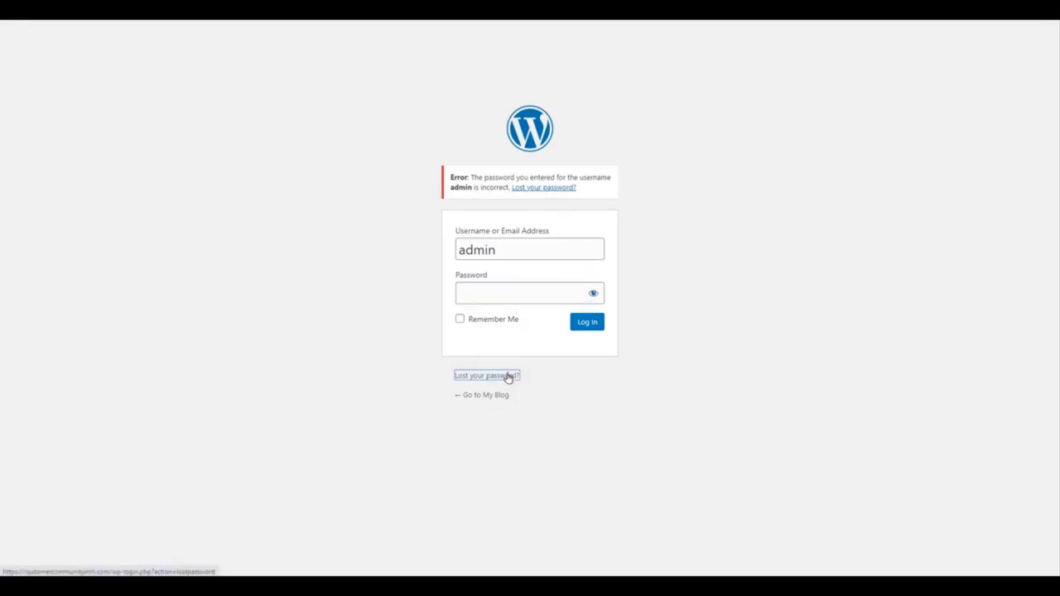
type("user")
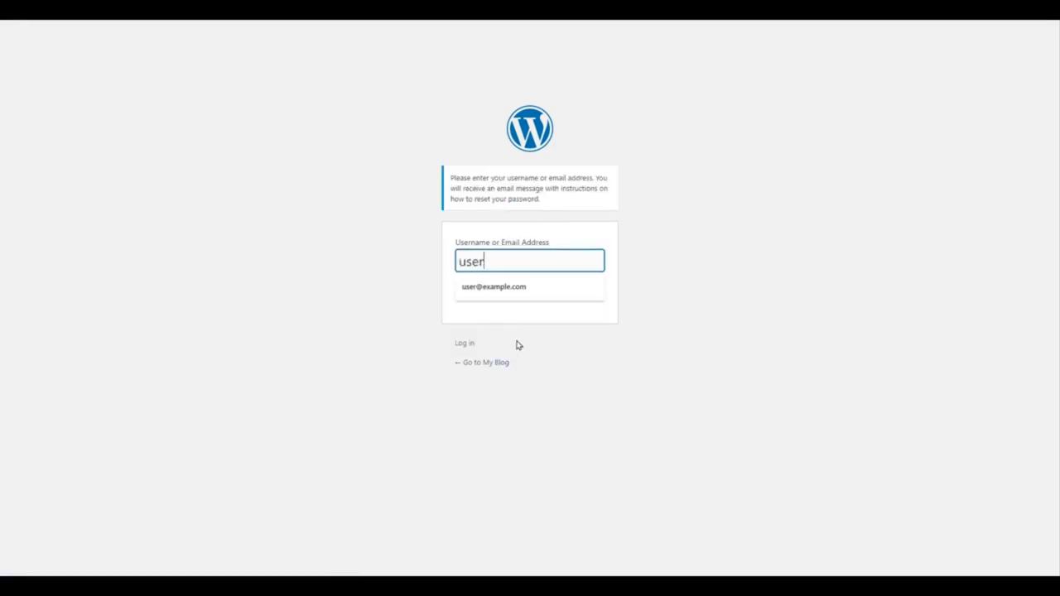
type("@example.com")
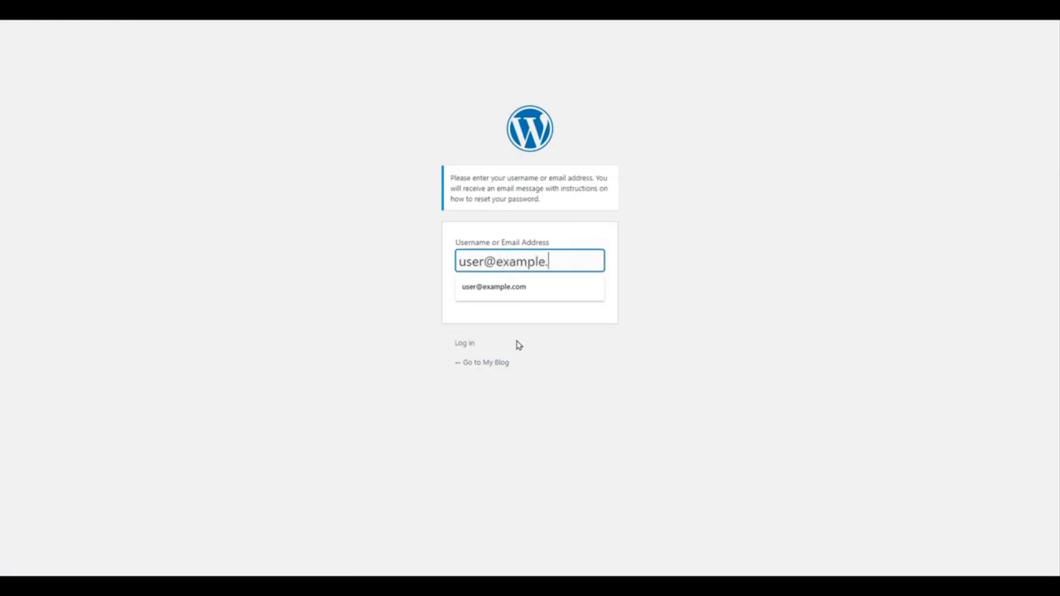
left_click(553, 296)
left_click(559, 300)
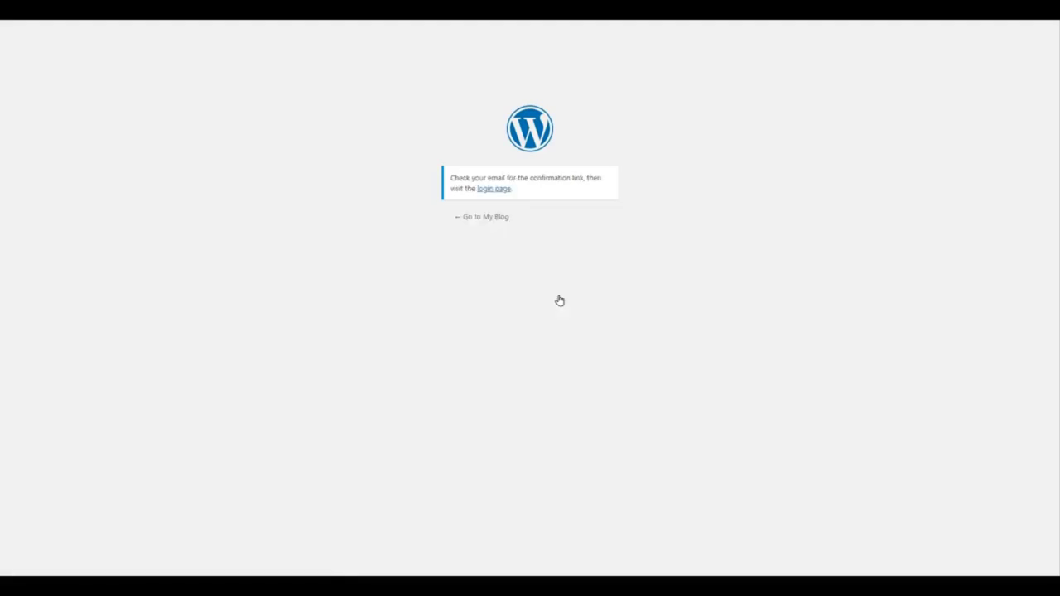
- Edit the admin row in custo246_wp256's wpjo_users table, applying MD5 to user_pass, and save
scroll(414, 390, "down", 1)
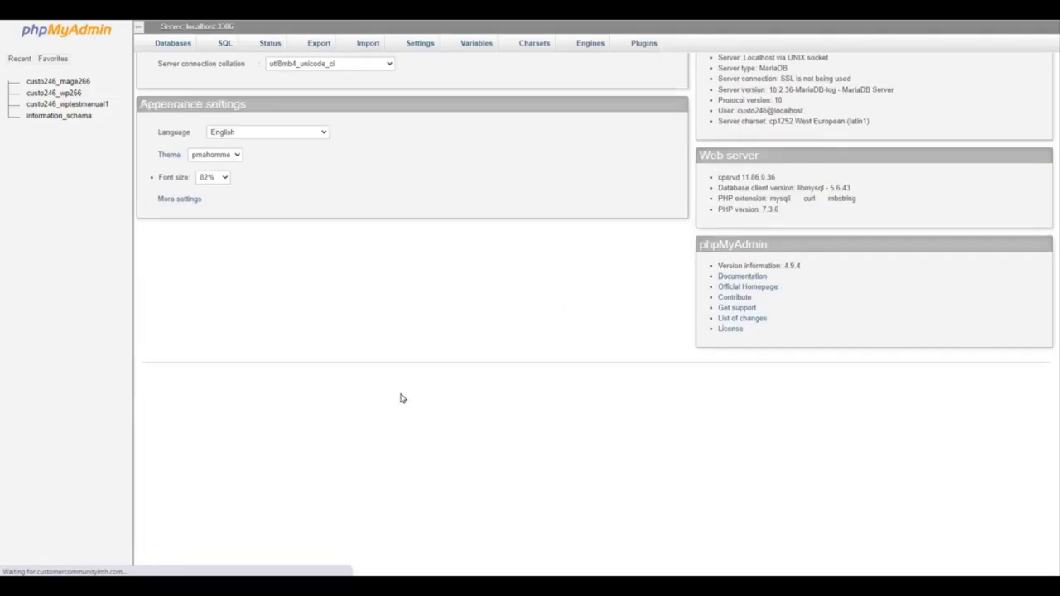
left_click(55, 94)
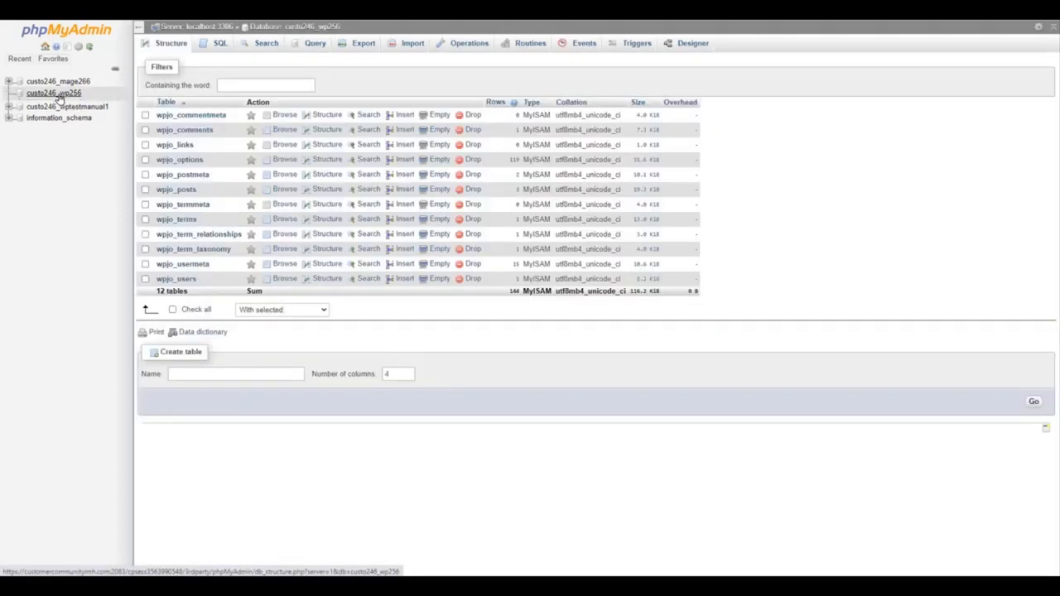
left_click(57, 241)
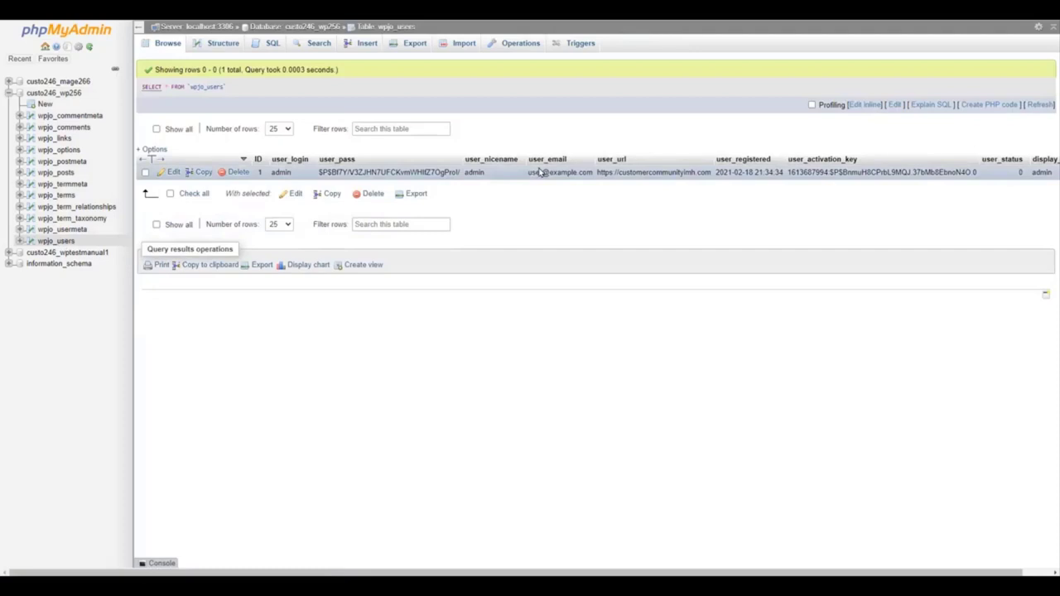
left_click(171, 172)
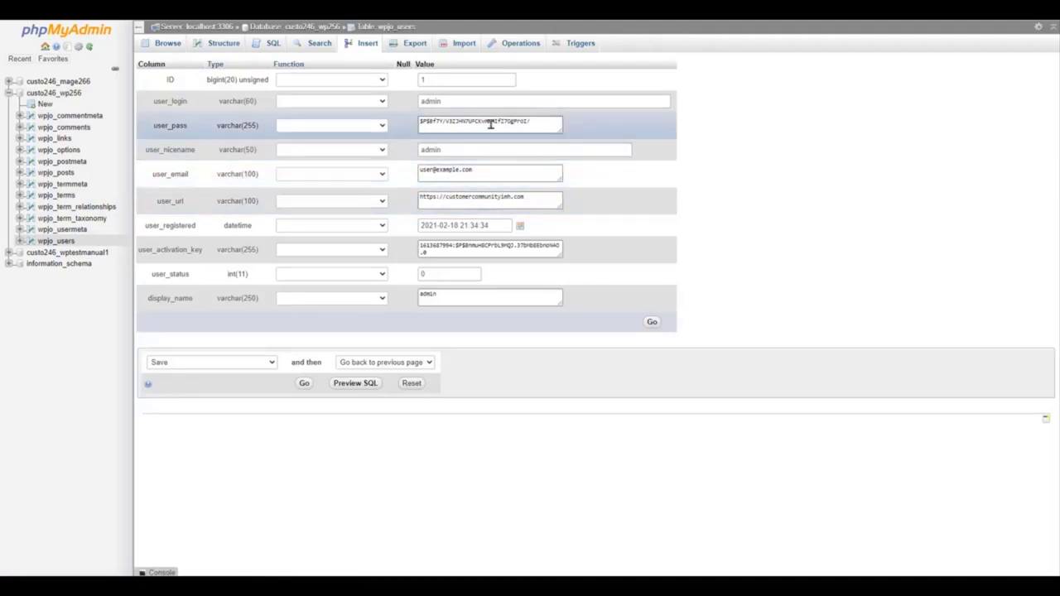
triple_click(493, 124)
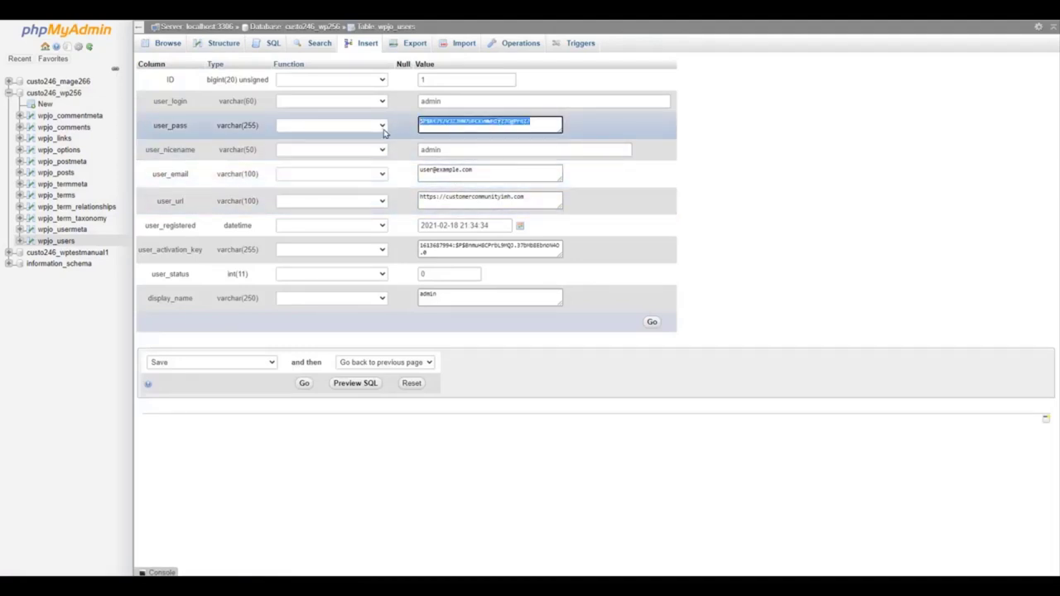
left_click(381, 125)
scroll(326, 248, "down", 10)
scroll(307, 221, "down", 5)
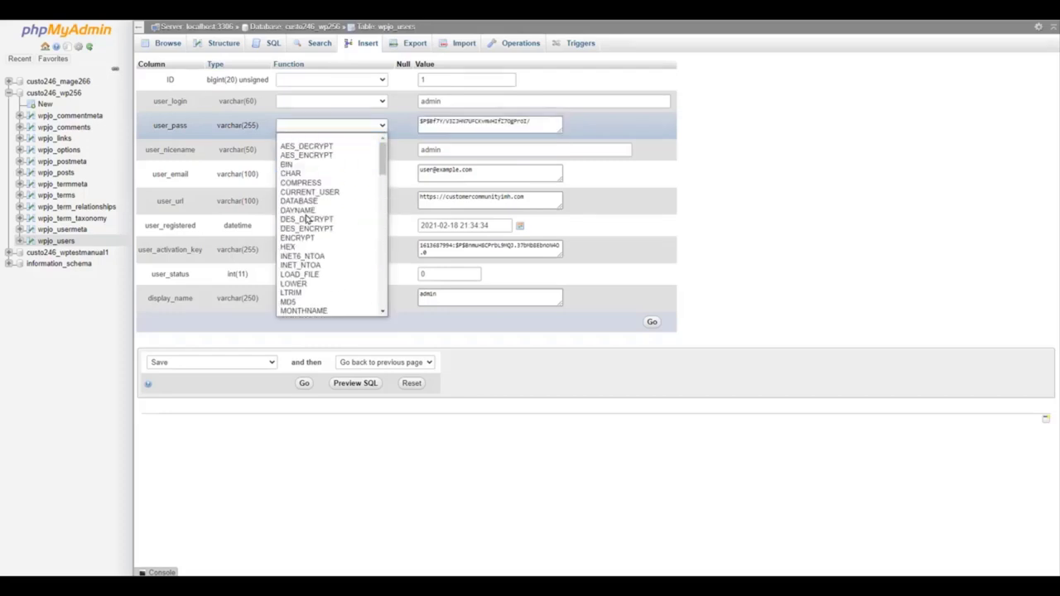
left_click(307, 303)
left_click(304, 382)
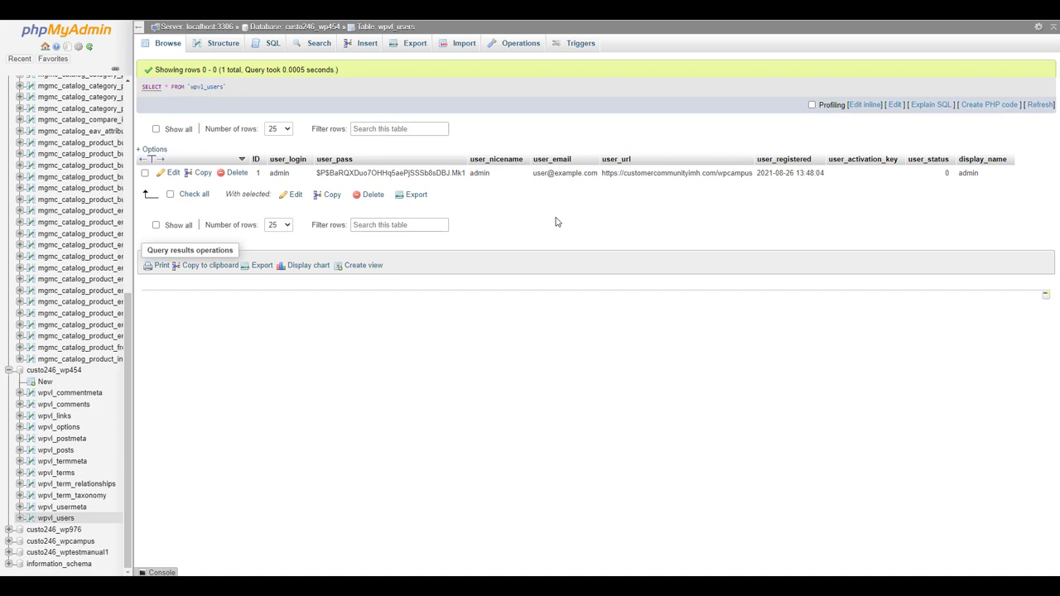
- Change the admin's user_email cell in wpvl_users to the new address and save it
double_click(561, 174)
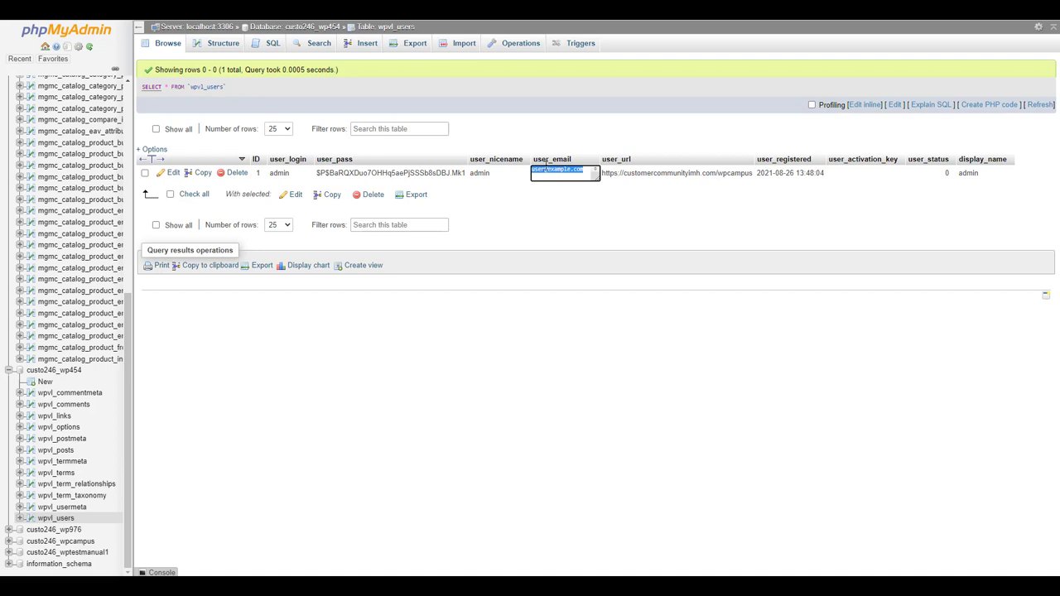
left_click(547, 171)
type("2")
key("Return")
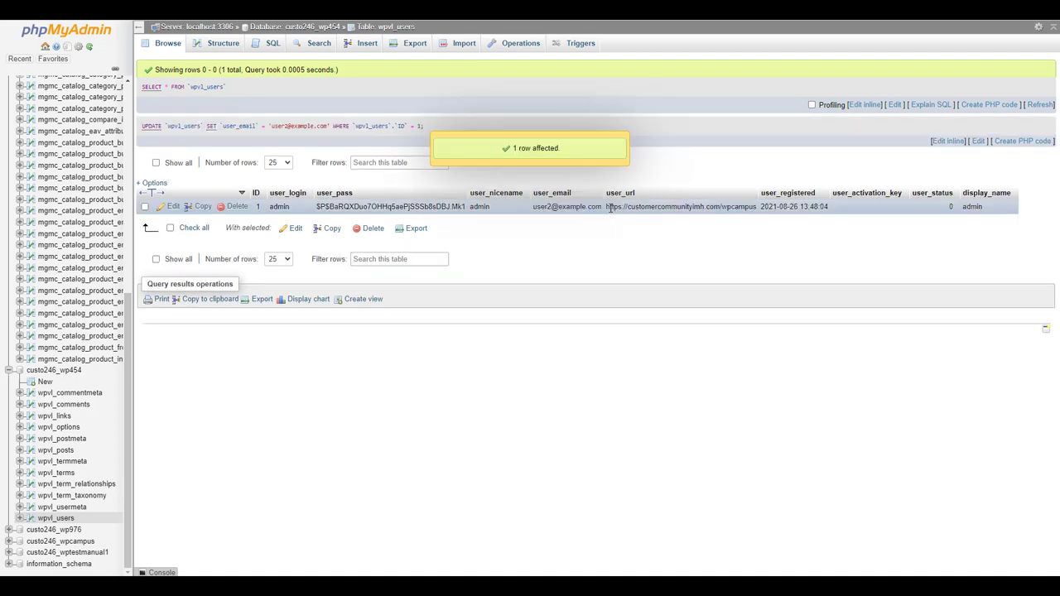
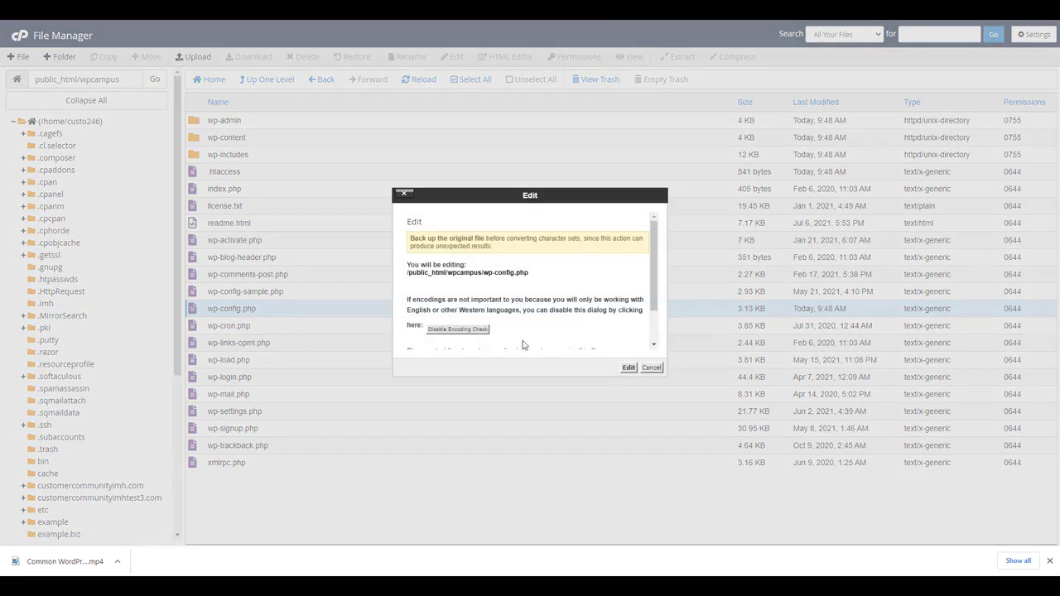
- In wp-config.php, paste WP_DEBUG, SCRIPT_DEBUG and WP_DEBUG_LOG true below line 82, deleting the old WP_DEBUG false line
left_click(627, 366)
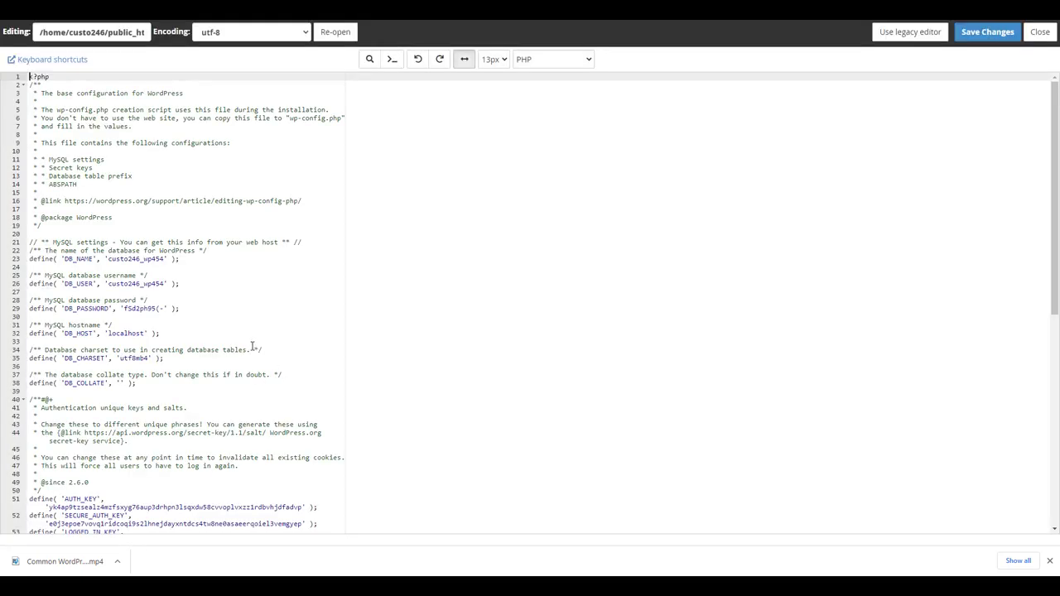
scroll(253, 346, "down", 5)
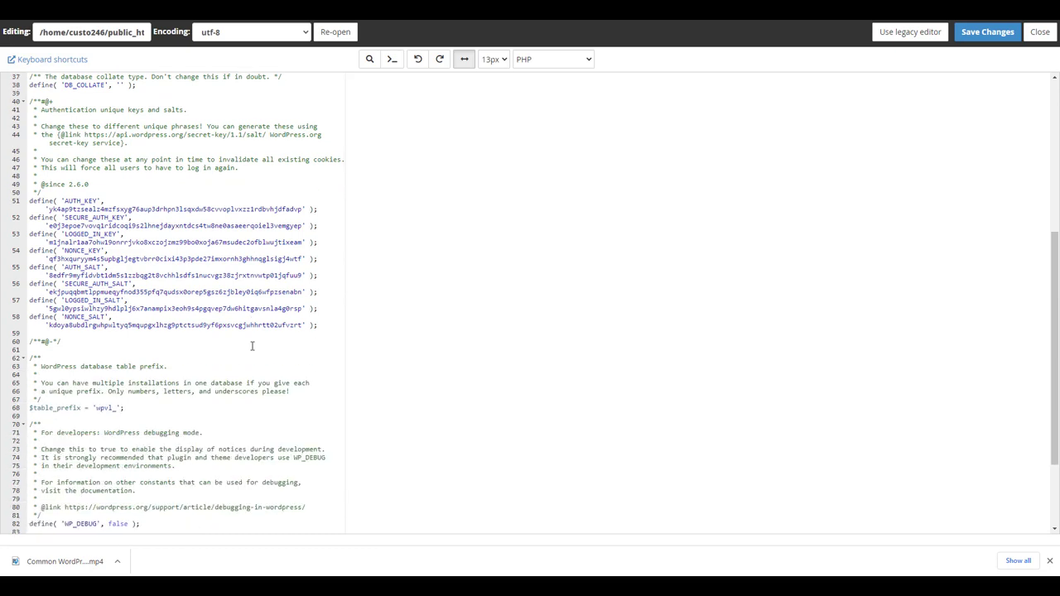
scroll(253, 346, "down", 3)
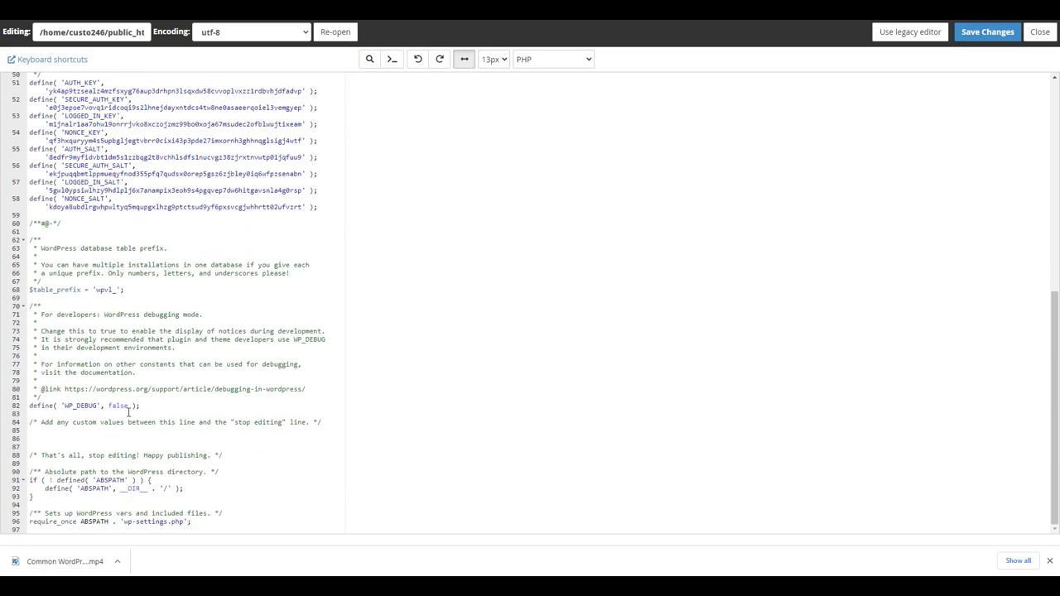
left_click_drag(144, 405, 29, 406)
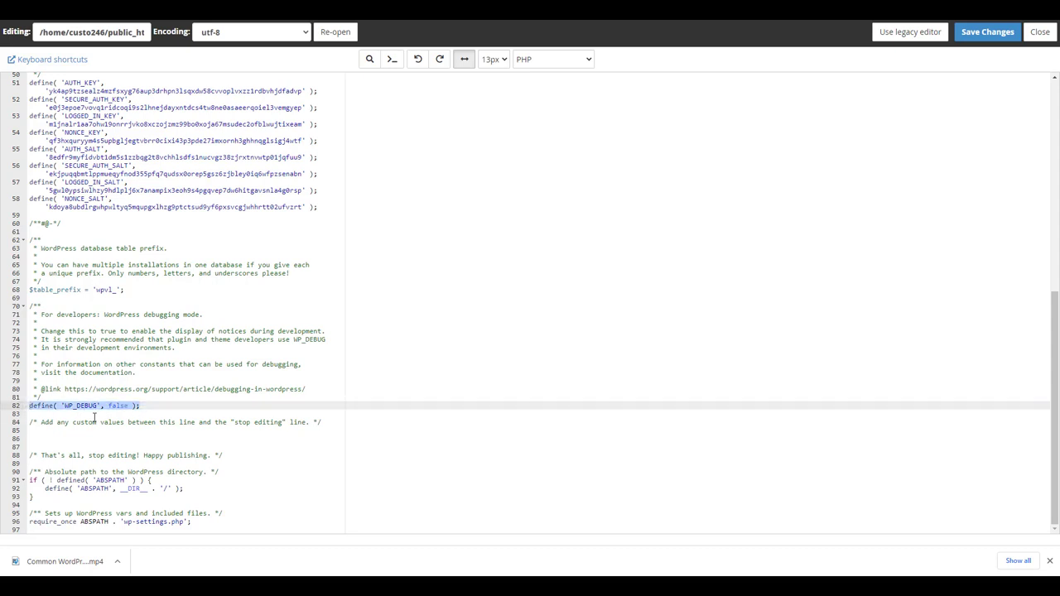
left_click(174, 407)
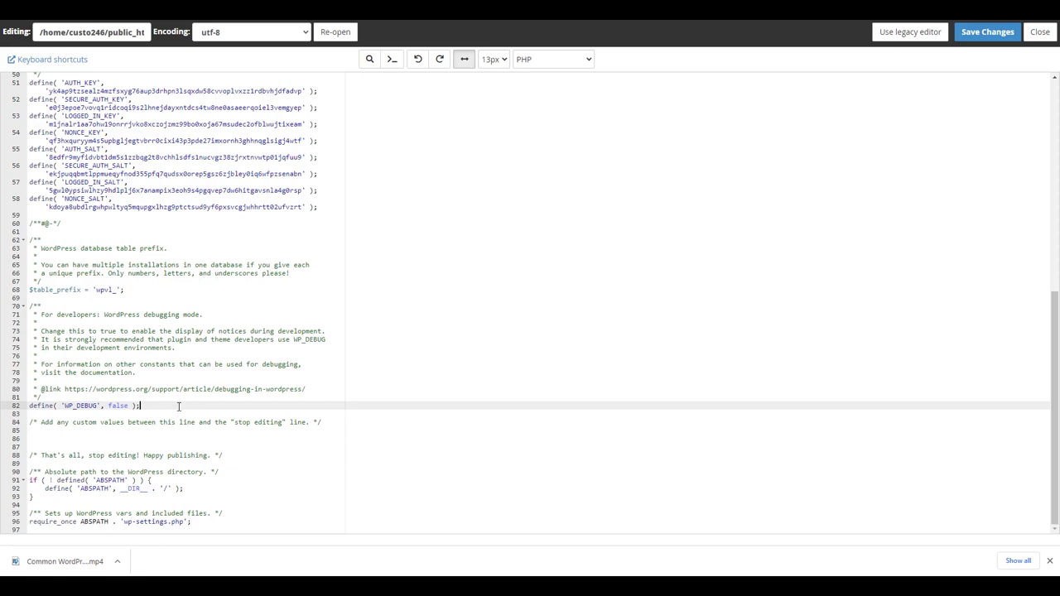
key("Return")
type("define( 'WP_DEBUG', true ); define( 'SCRIPT_DEBUG', true ); define( 'WP_DEBUG_LOG', true );")
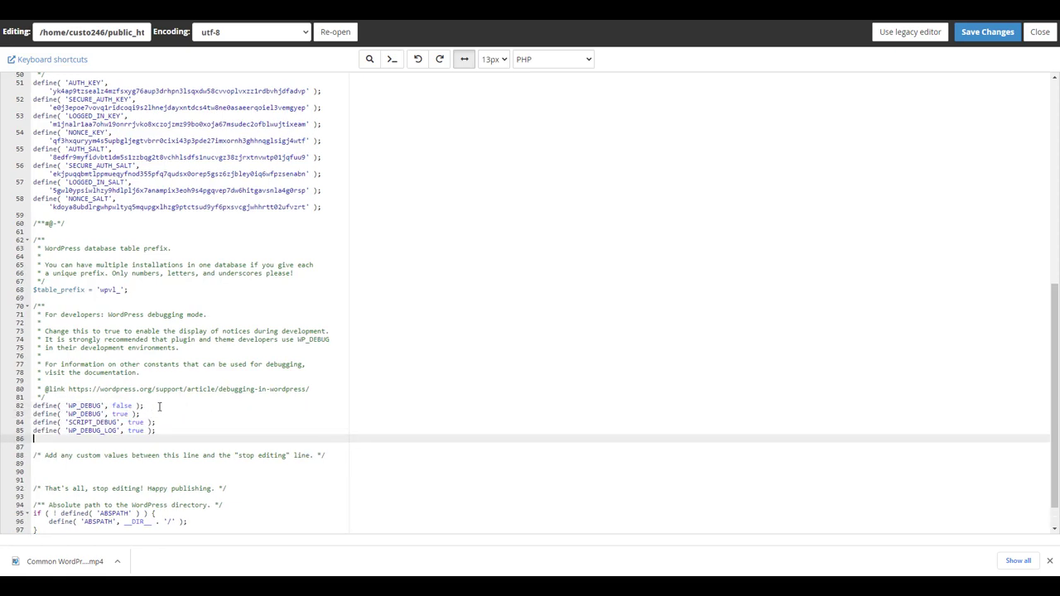
left_click_drag(153, 407, 25, 405)
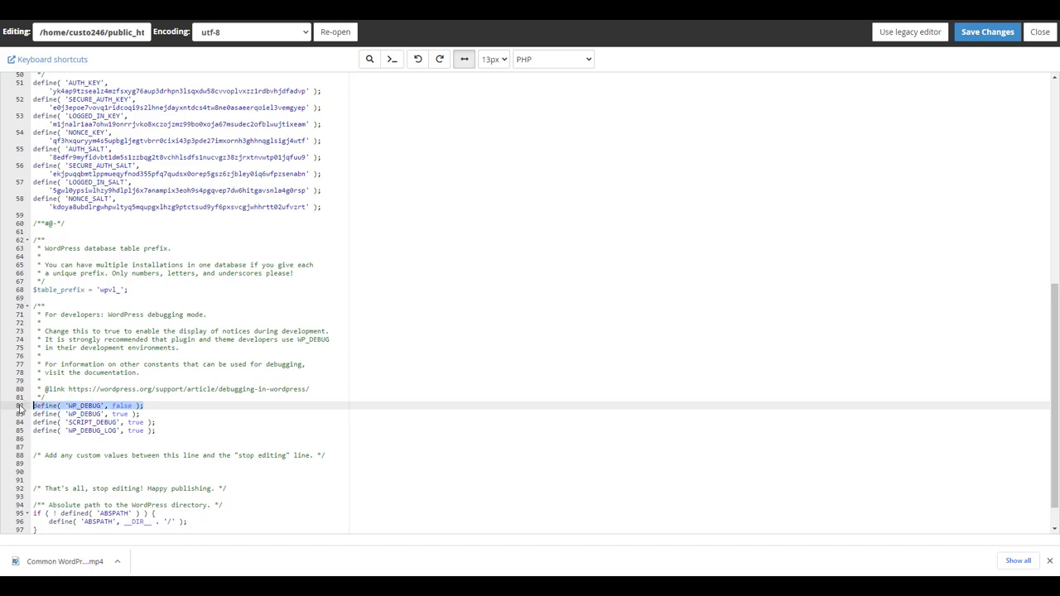
key("BackSpace")
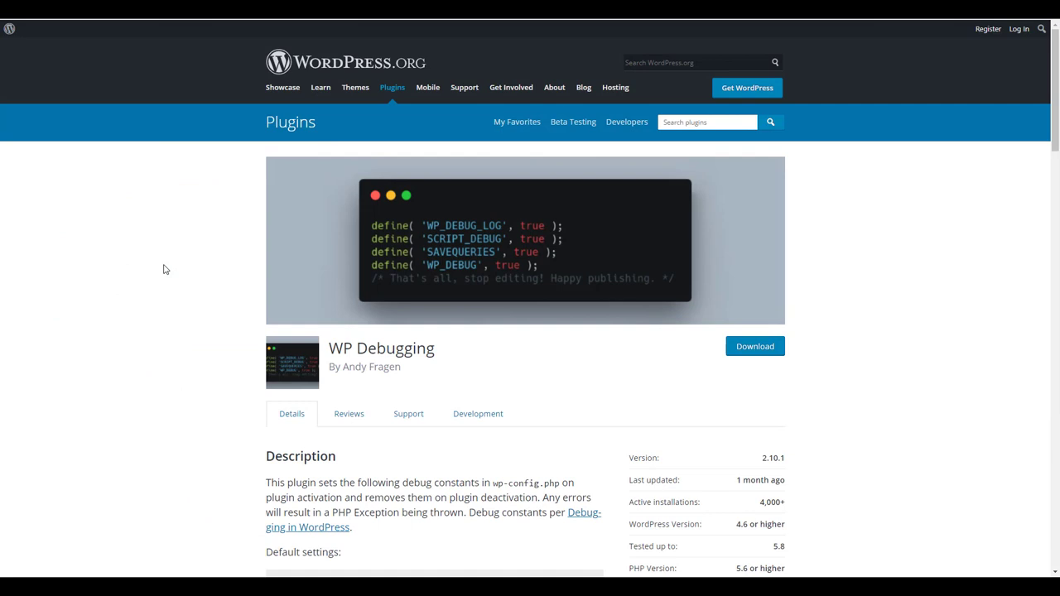
- Scroll through the WP Debugging and Debug plugin pages to review their descriptions and screenshots
scroll(164, 269, "down", 2)
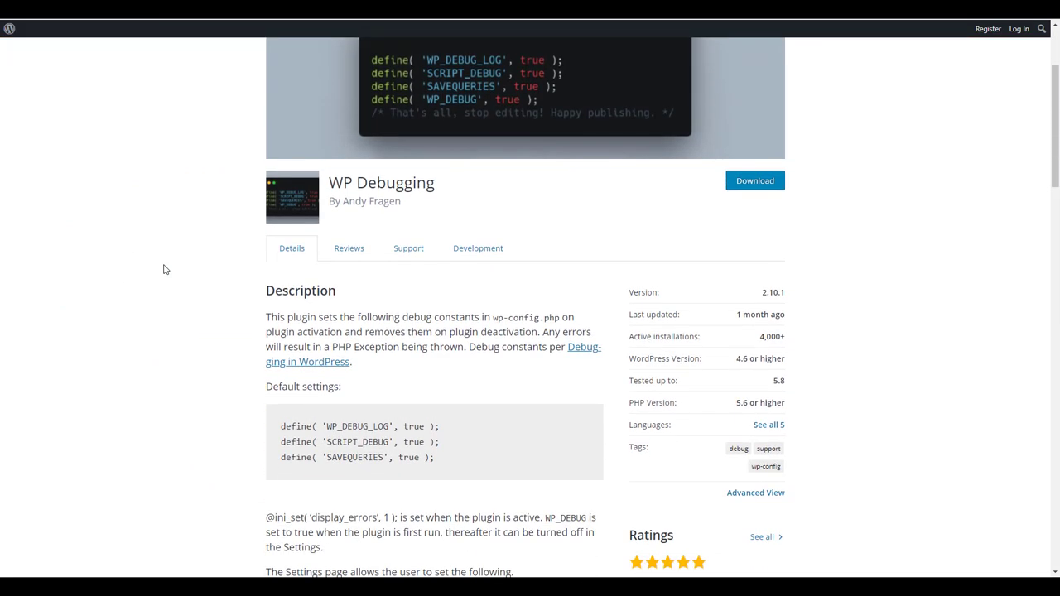
scroll(164, 269, "down", 1)
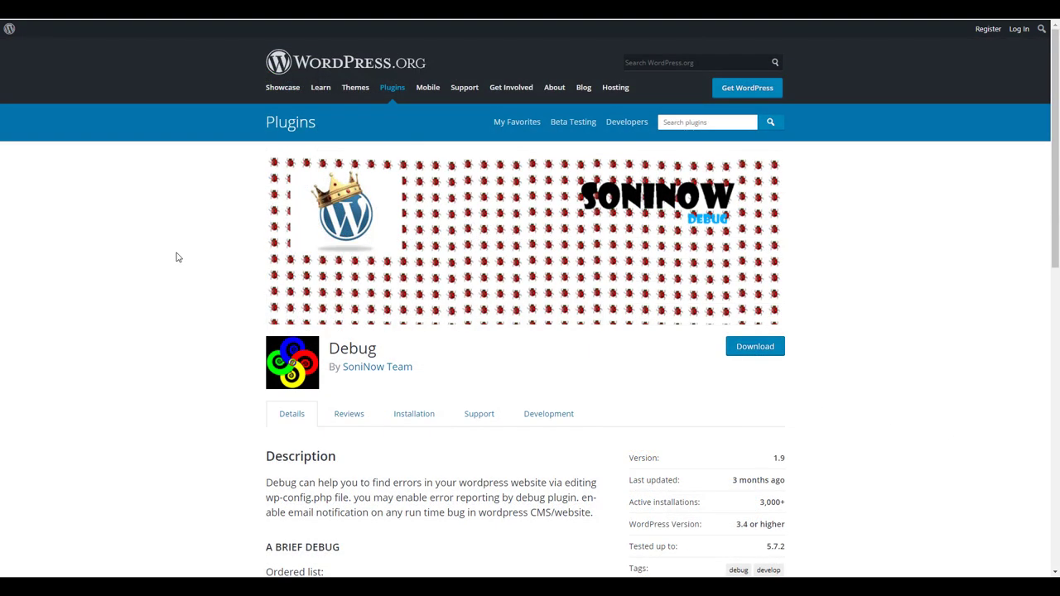
scroll(176, 258, "down", 3)
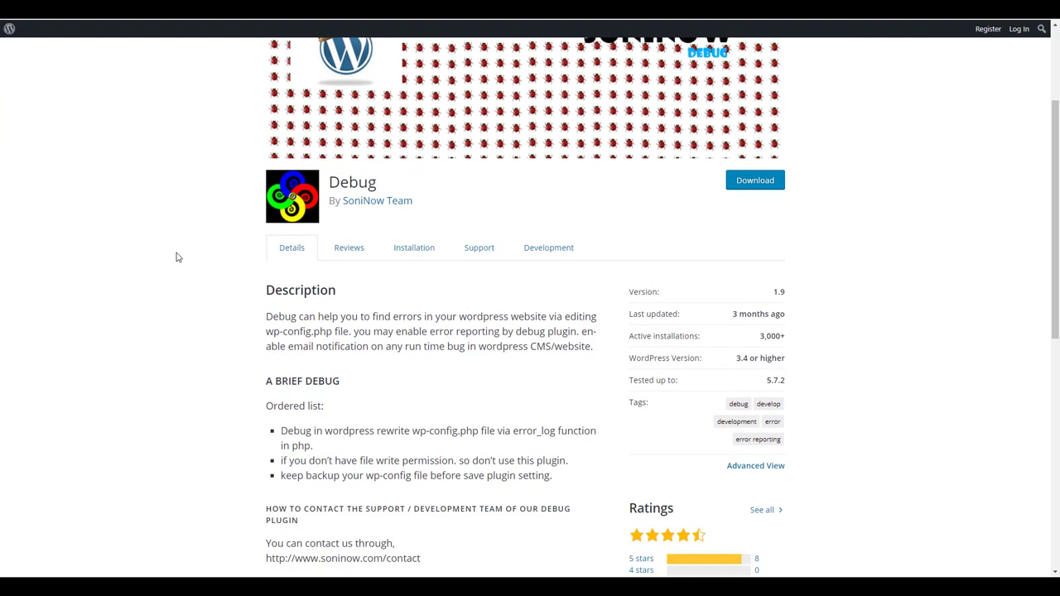
scroll(177, 258, "down", 4)
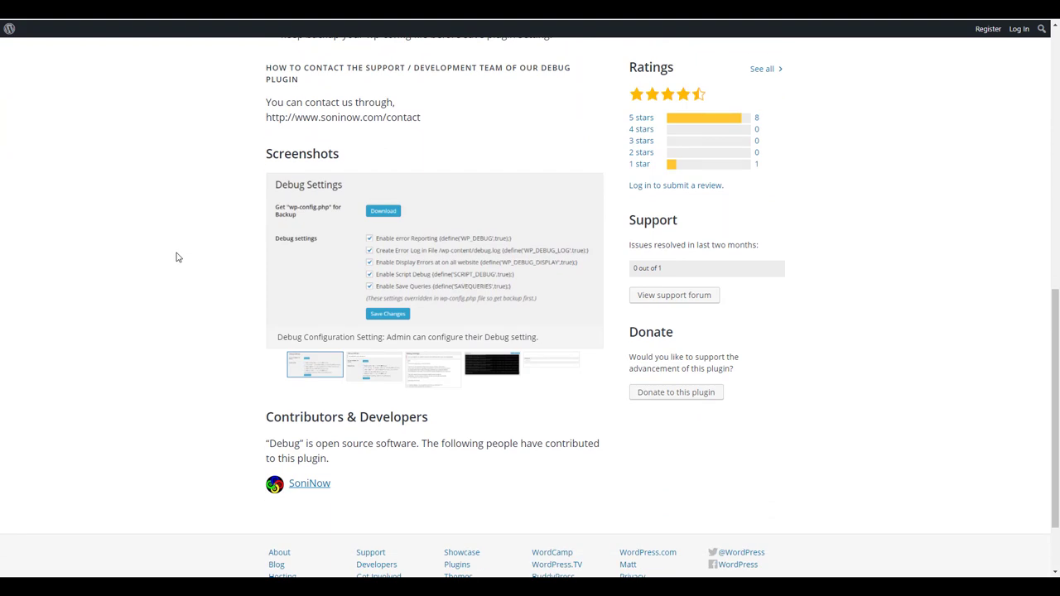
scroll(176, 258, "up", 8)
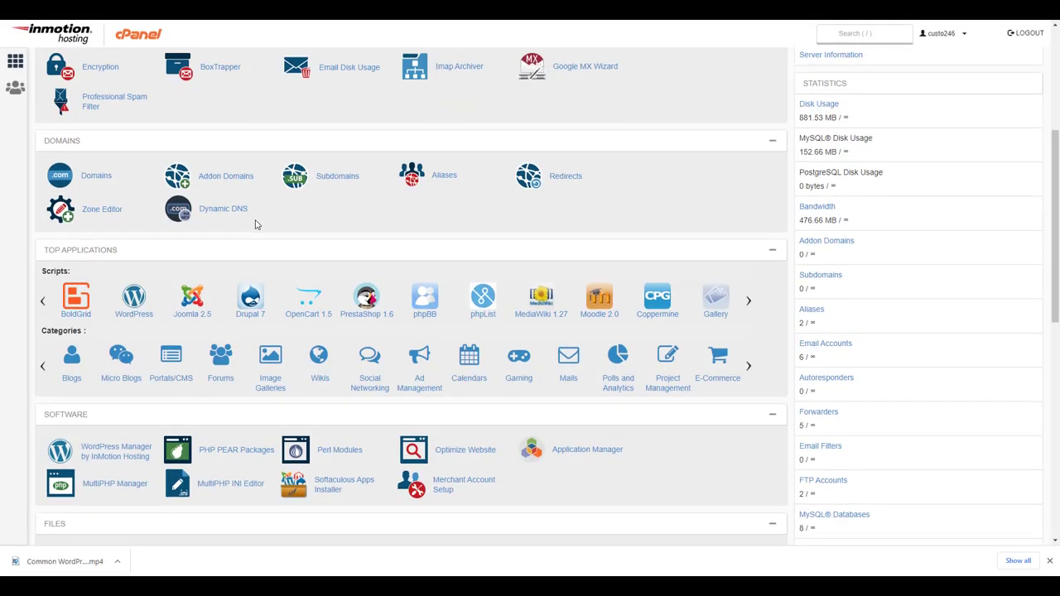
- Scroll down to the cPanel Metrics section and open Errors to view the account's error log
scroll(255, 225, "down", 5)
scroll(256, 225, "down", 3)
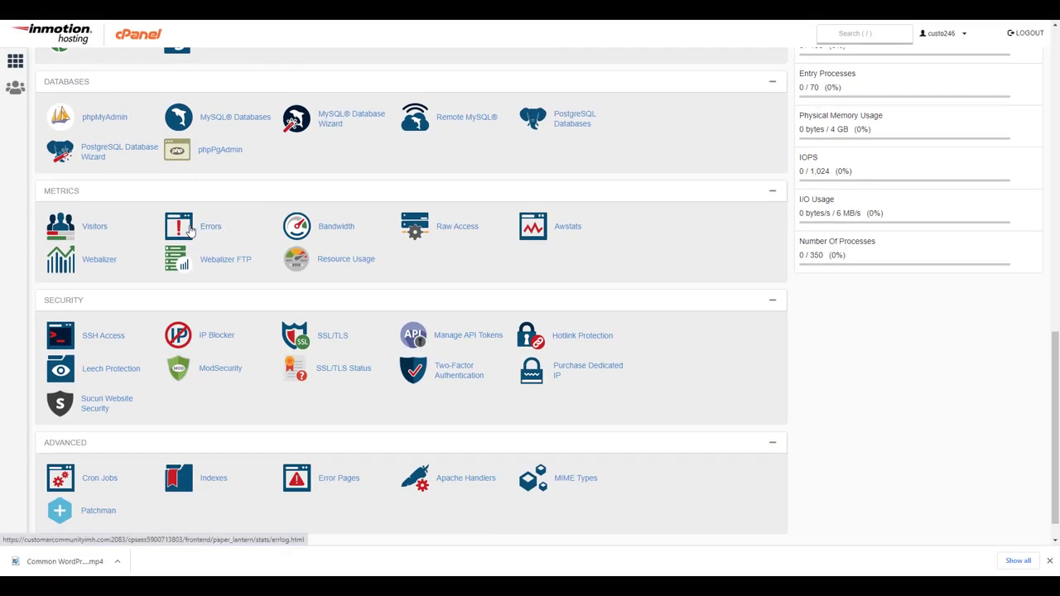
left_click(190, 231)
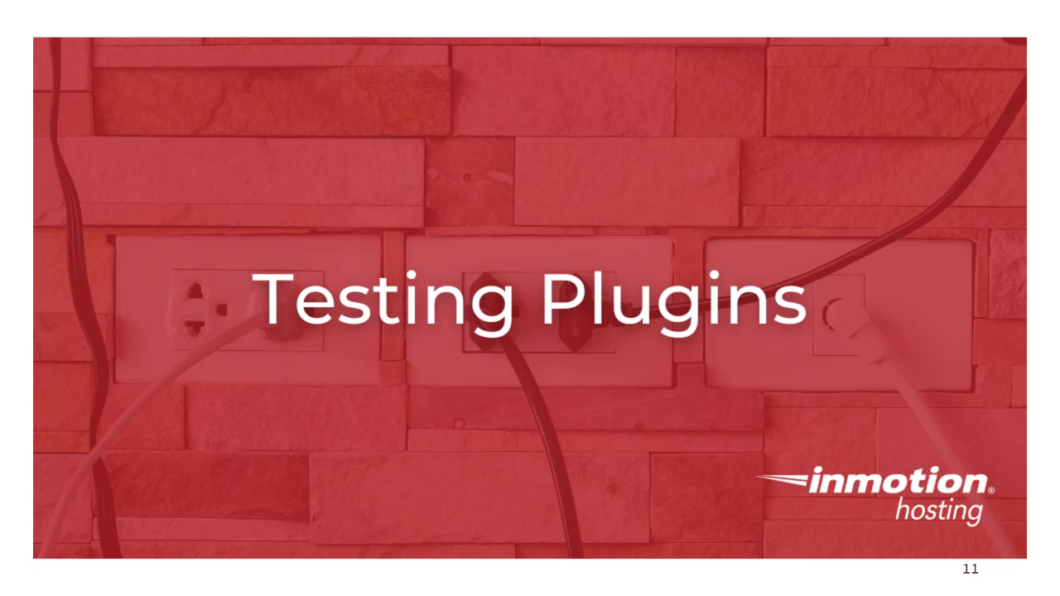
- Advance two slides, from slide 11 to slide 13, 'How to Test Plugins'
key("Right")
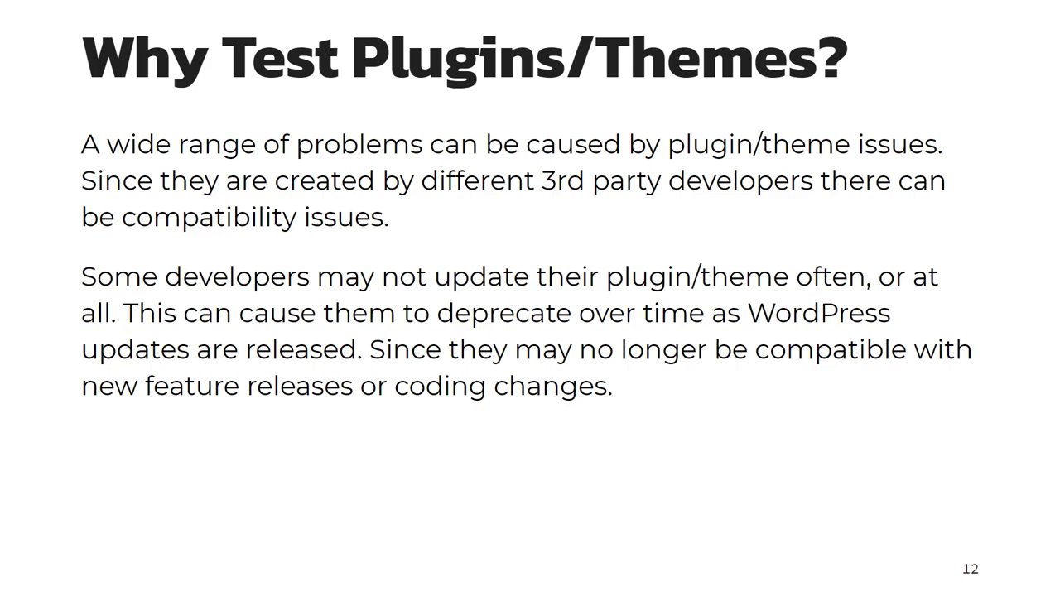
key("Right")
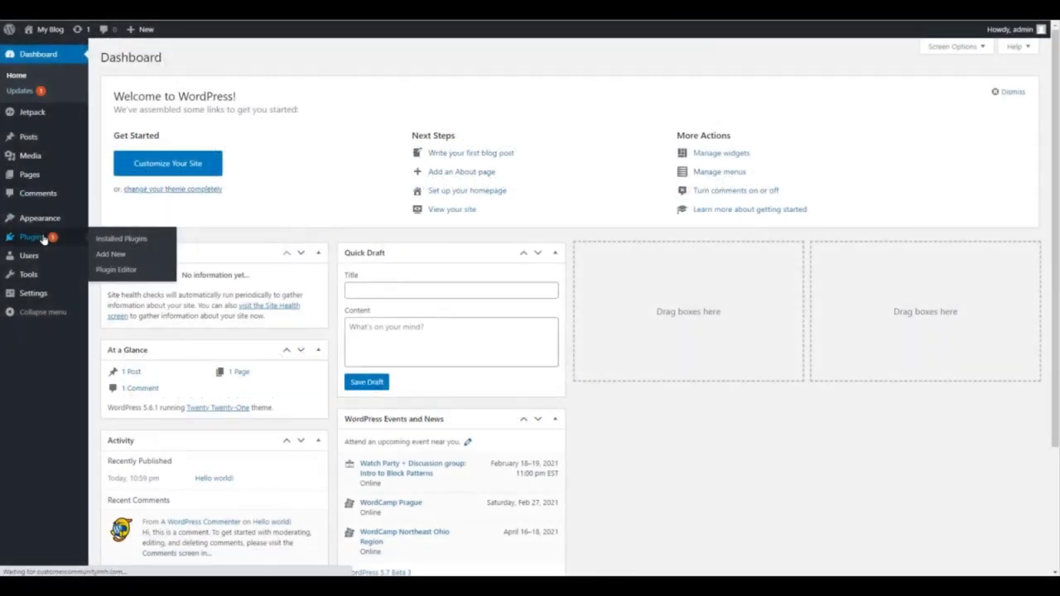
- Update Jetpack to version 9.4 using the Update bulk action on Installed Plugins
left_click(45, 237)
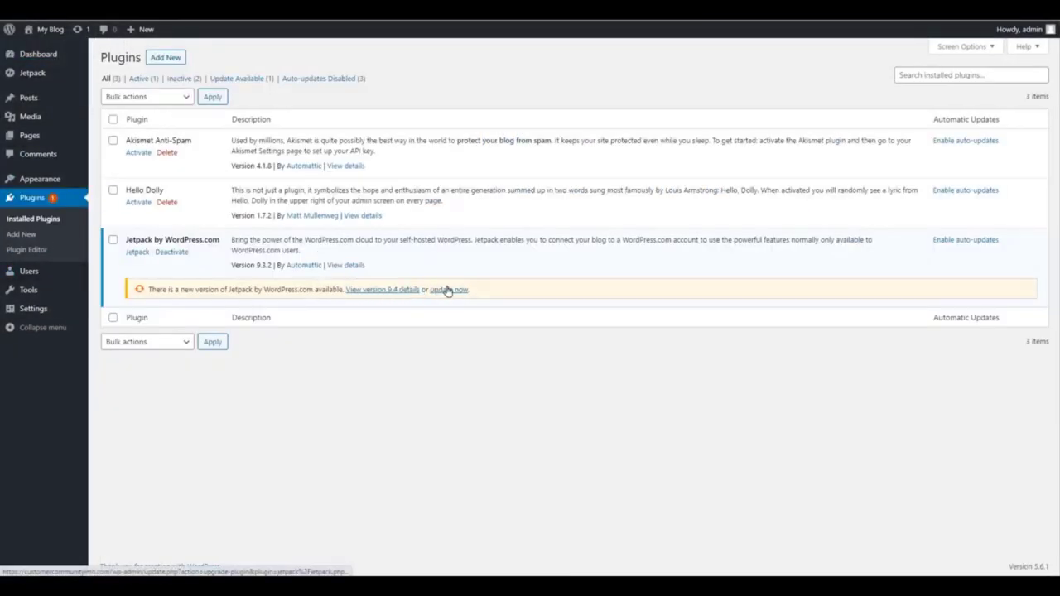
left_click(113, 240)
left_click(147, 100)
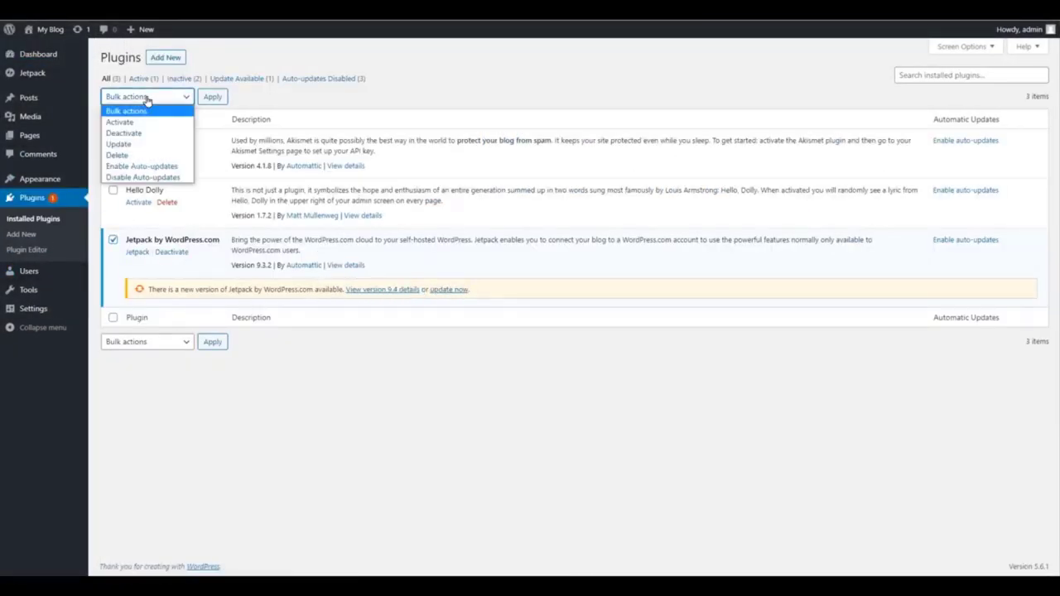
left_click(135, 144)
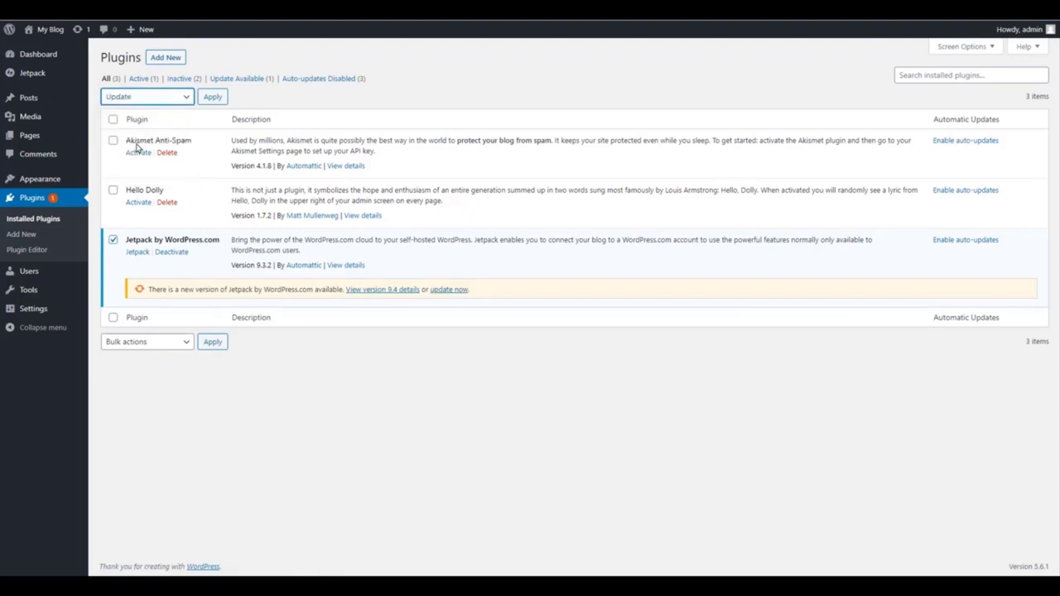
left_click(208, 98)
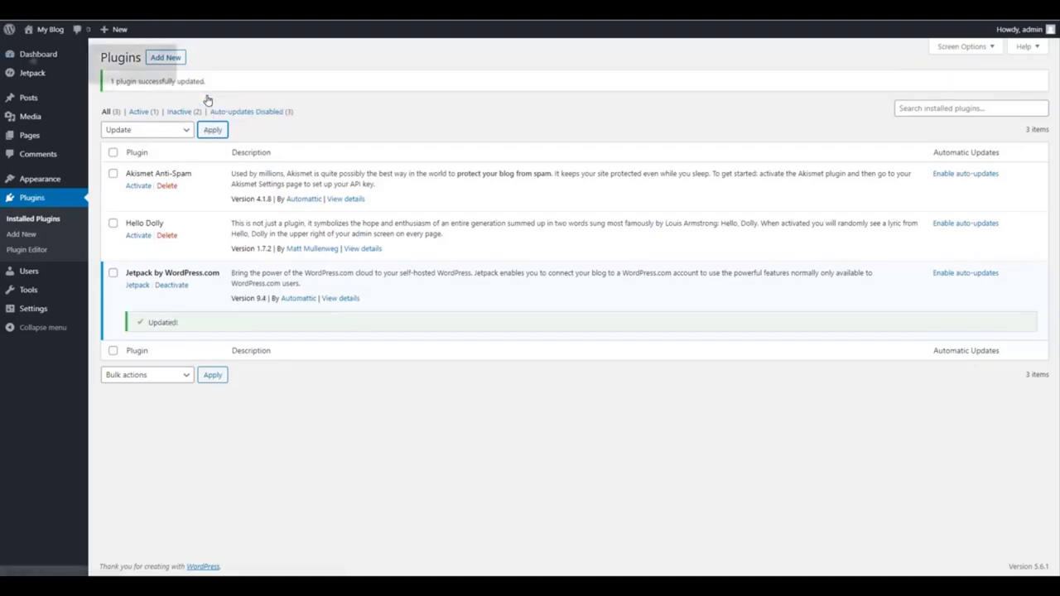
- Return to Installed Plugins and deactivate the Jetpack plugin
left_click(38, 53)
left_click(36, 239)
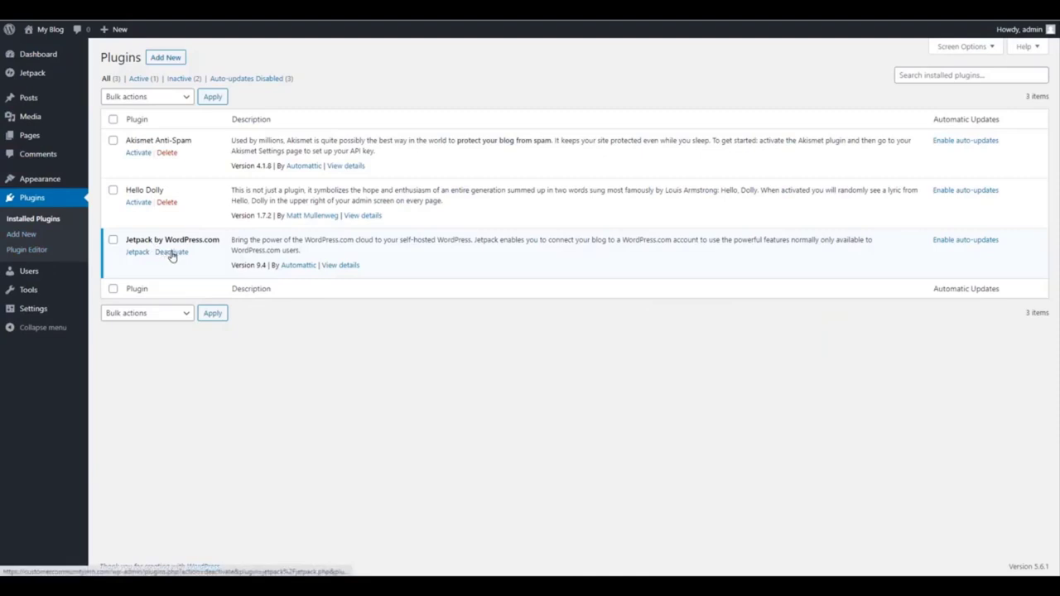
left_click(171, 254)
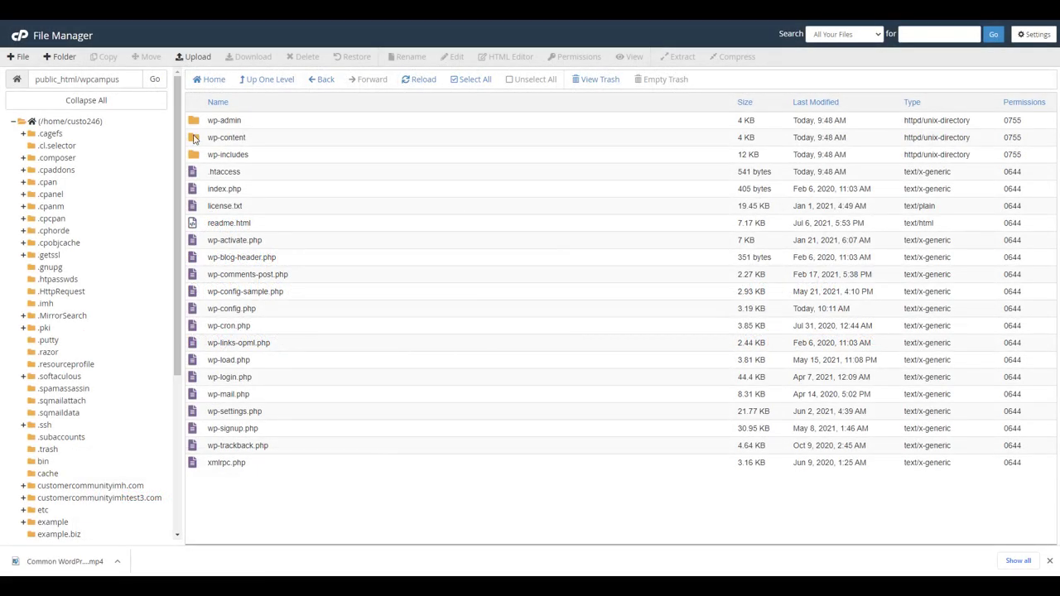
- Inside wp-content, rename the plugins folder to plugins.test and select it
double_click(193, 139)
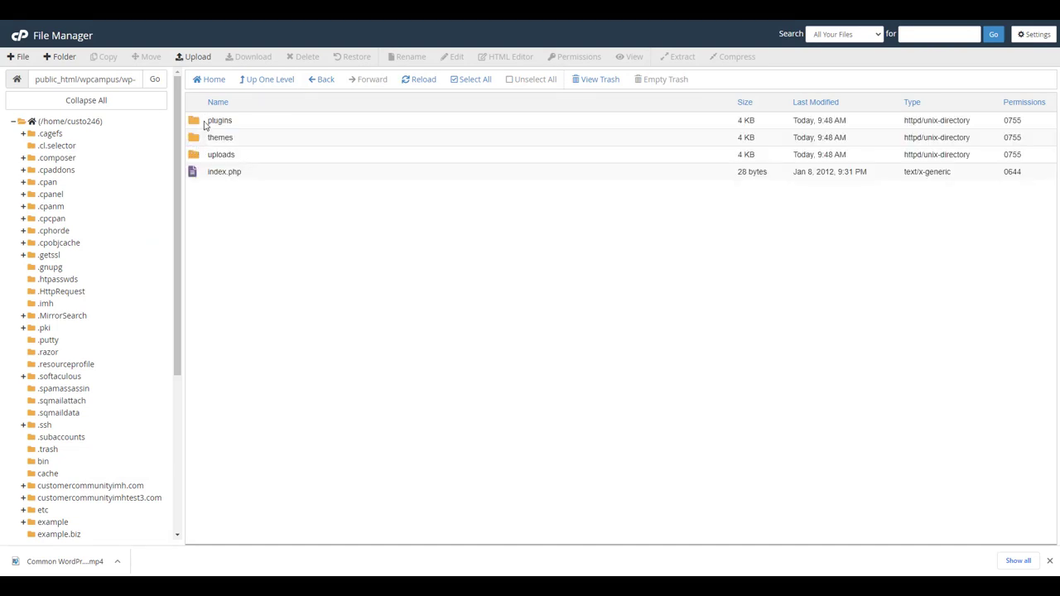
right_click(206, 124)
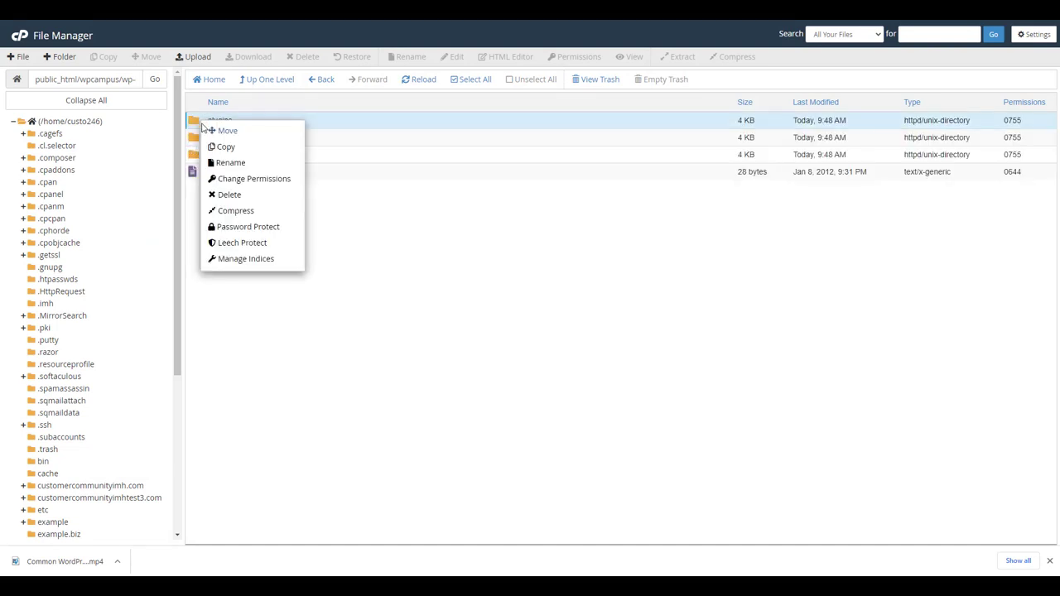
left_click(236, 163)
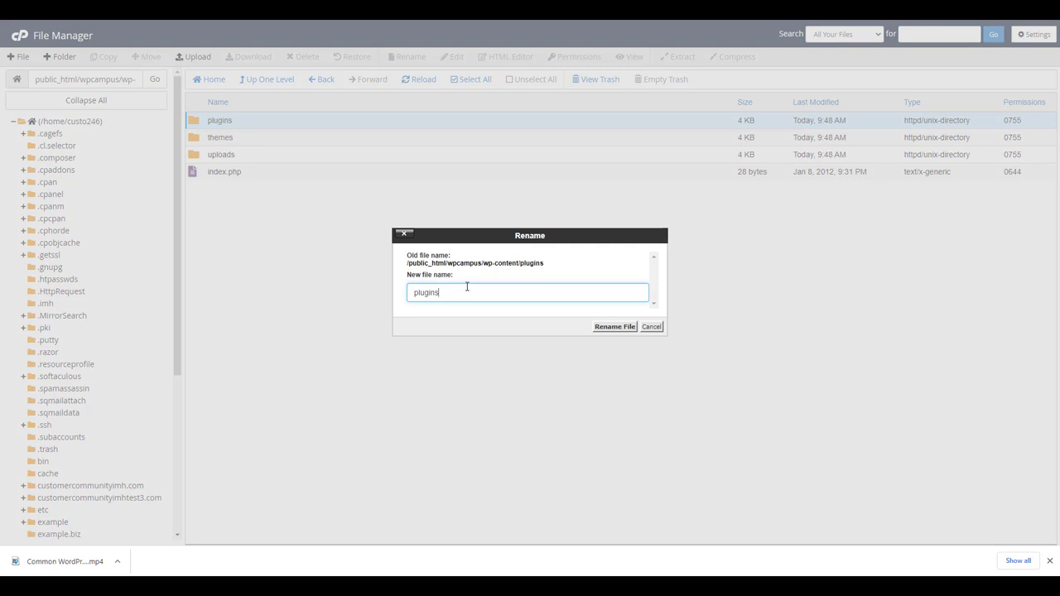
type(".test")
key("Return")
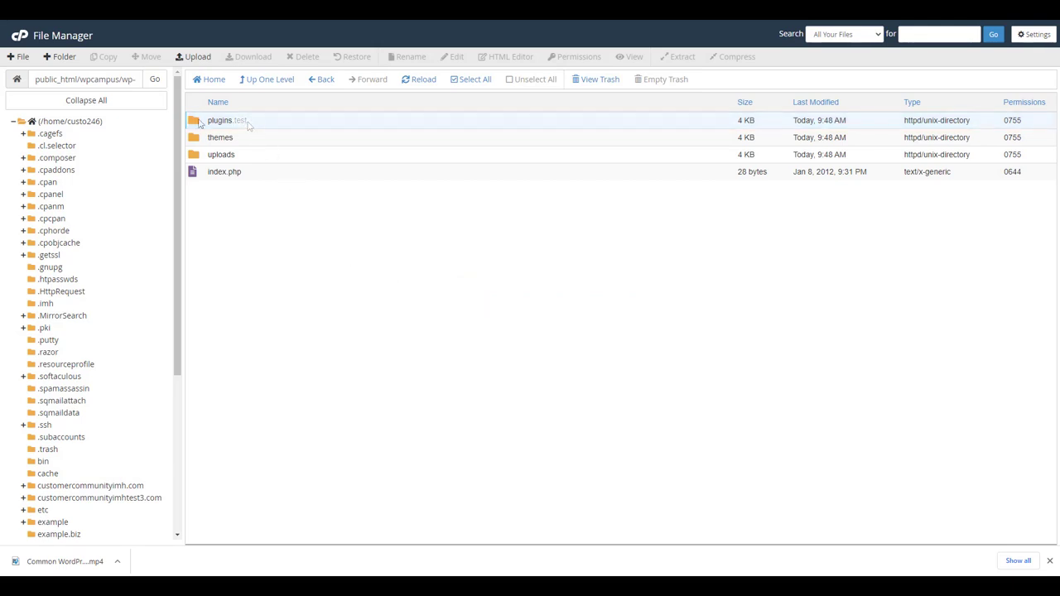
left_click(199, 123)
- Open plugins.test and rename the akismet folder by adding the suffix '-old'
double_click(198, 123)
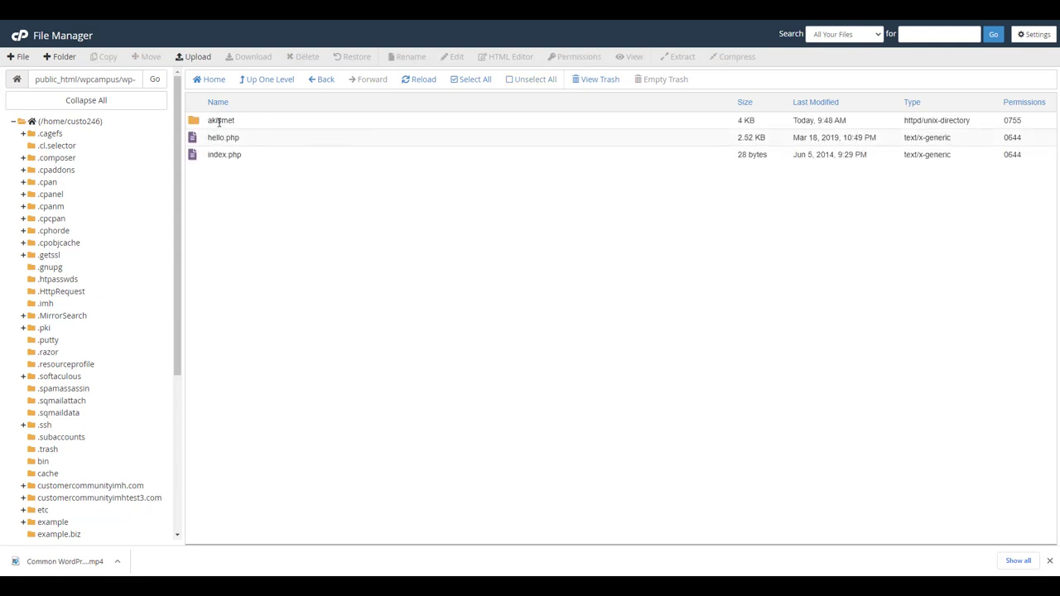
right_click(219, 121)
left_click(270, 164)
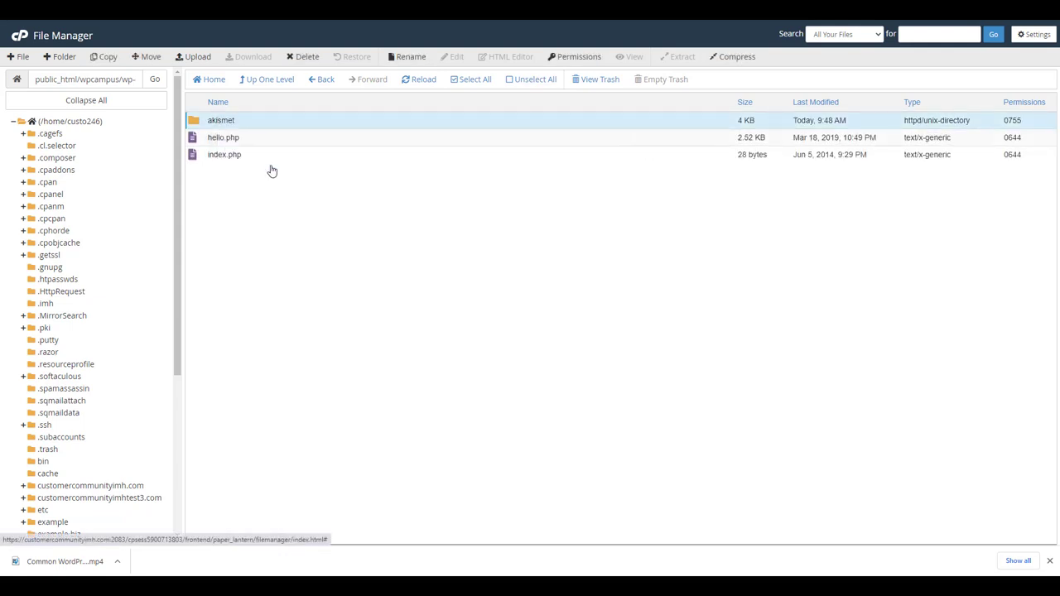
type("-old")
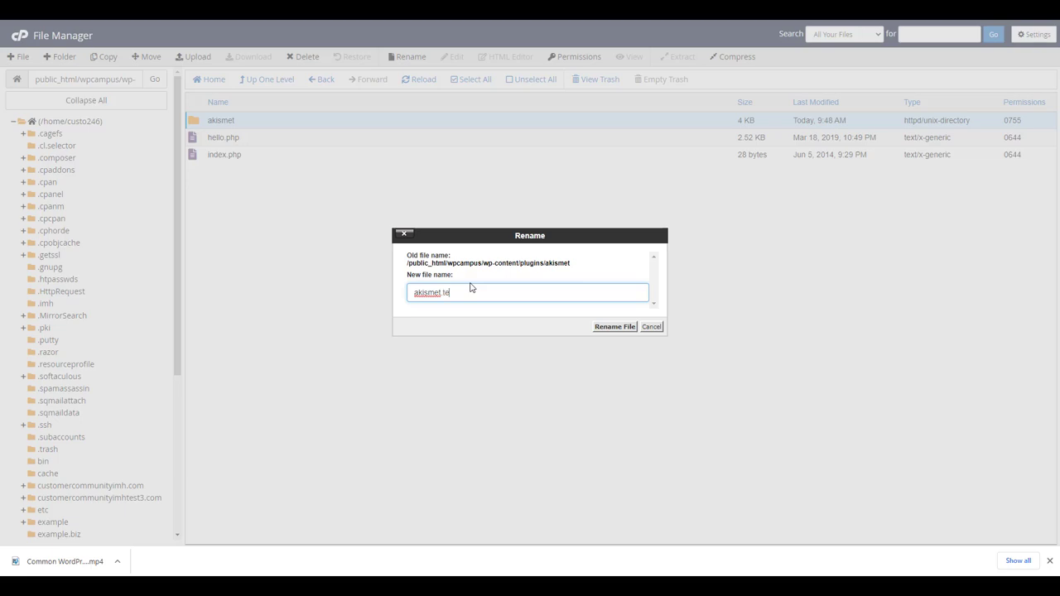
key("Return")
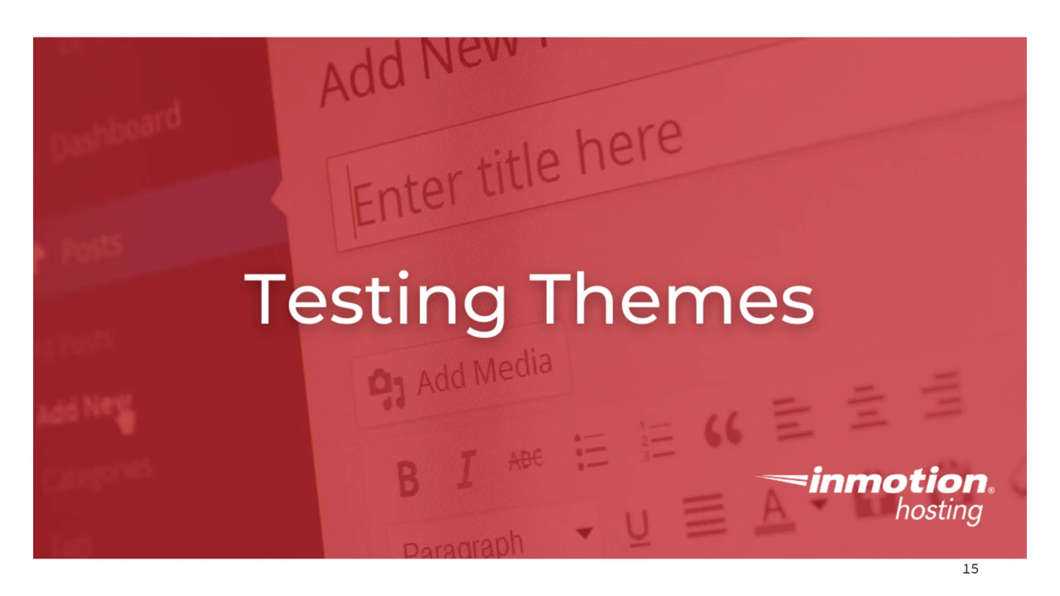
- Advance to slide 16, 'How to Test Themes'
key("Right")
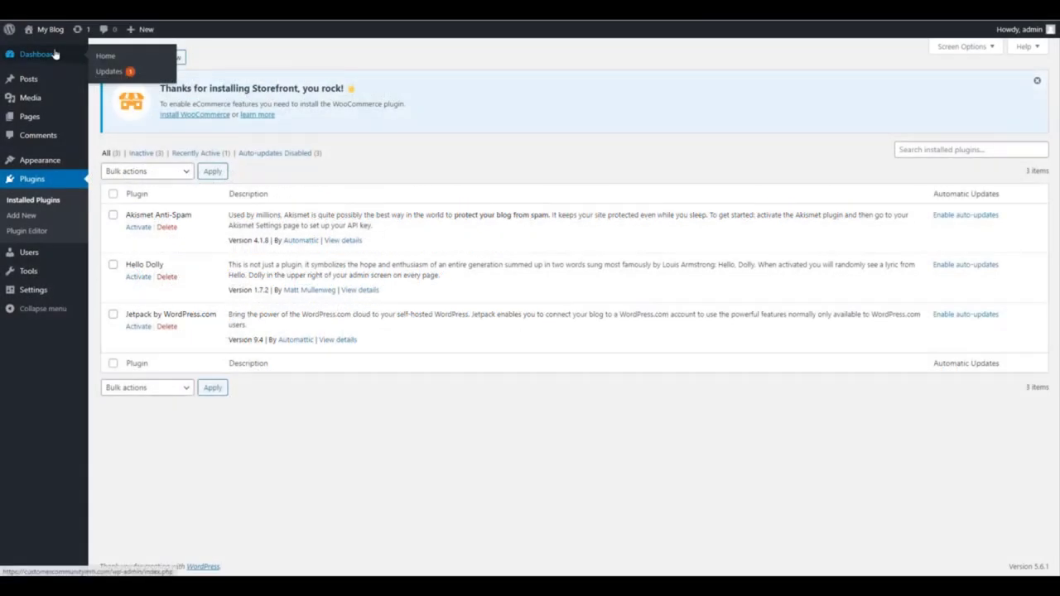
- On Appearance > Themes, update Storefront and activate Twenty Twenty-One
left_click(55, 53)
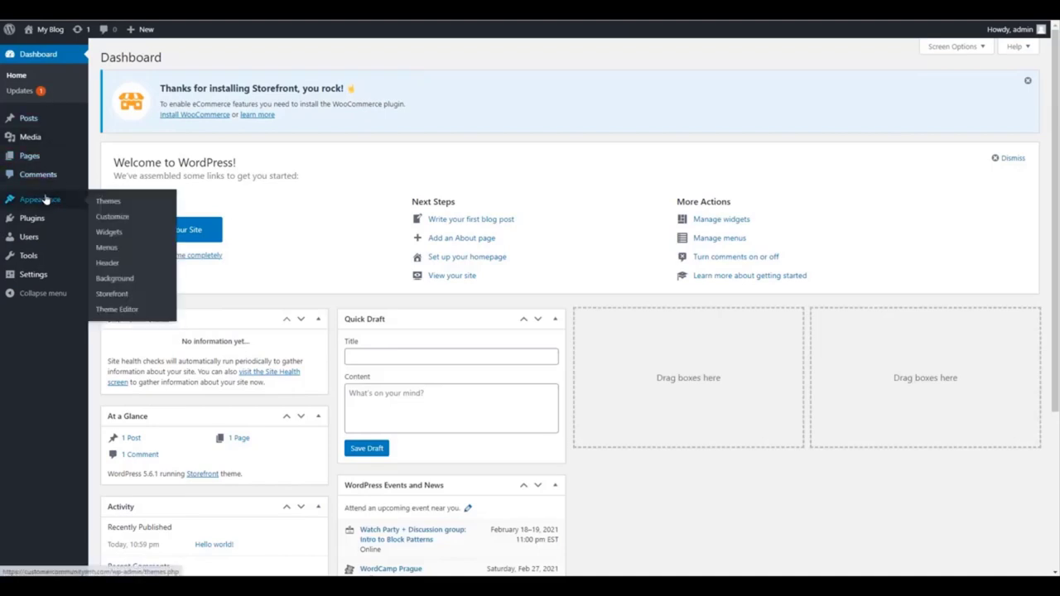
left_click(46, 199)
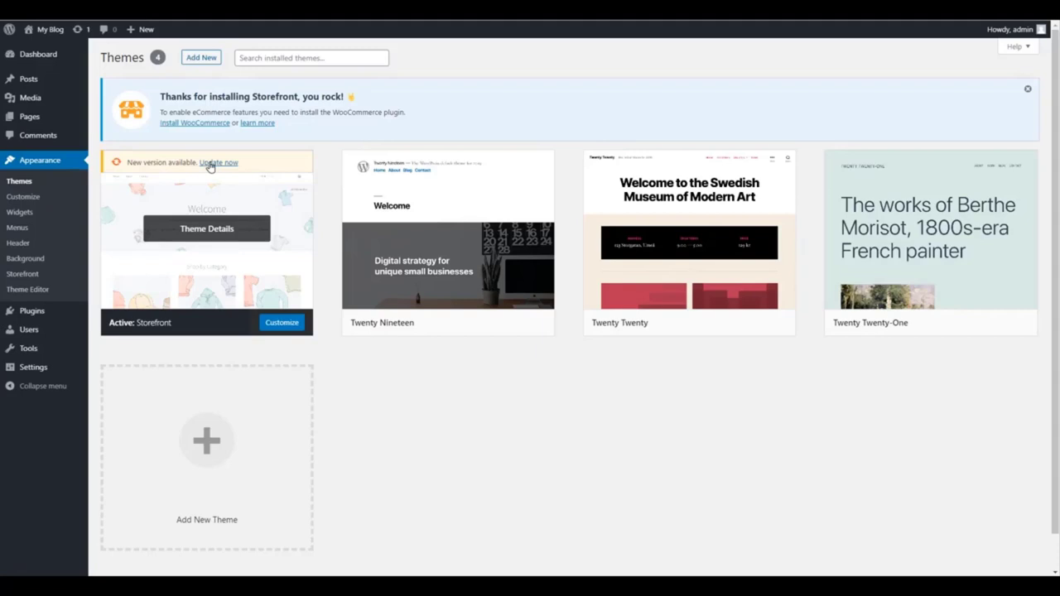
left_click(211, 163)
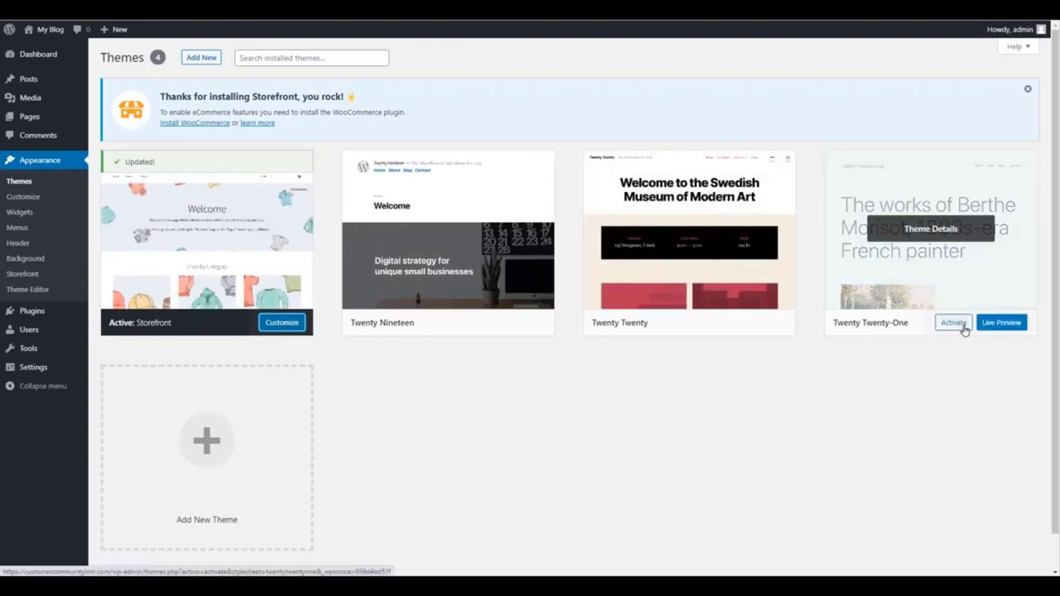
left_click(964, 329)
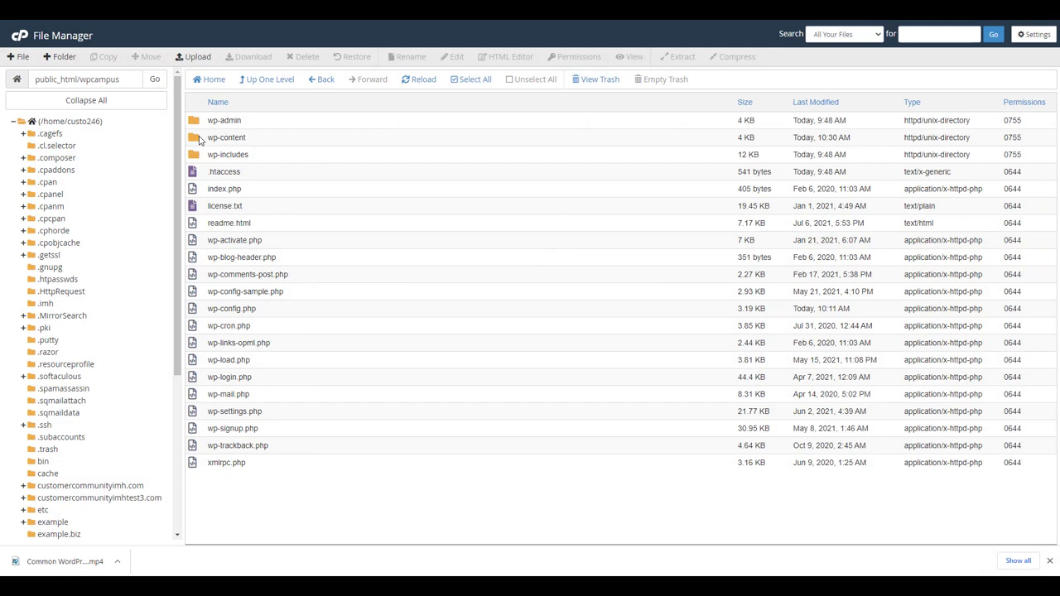
- Open wp-content/themes and rename the astra folder to astra.old
double_click(198, 141)
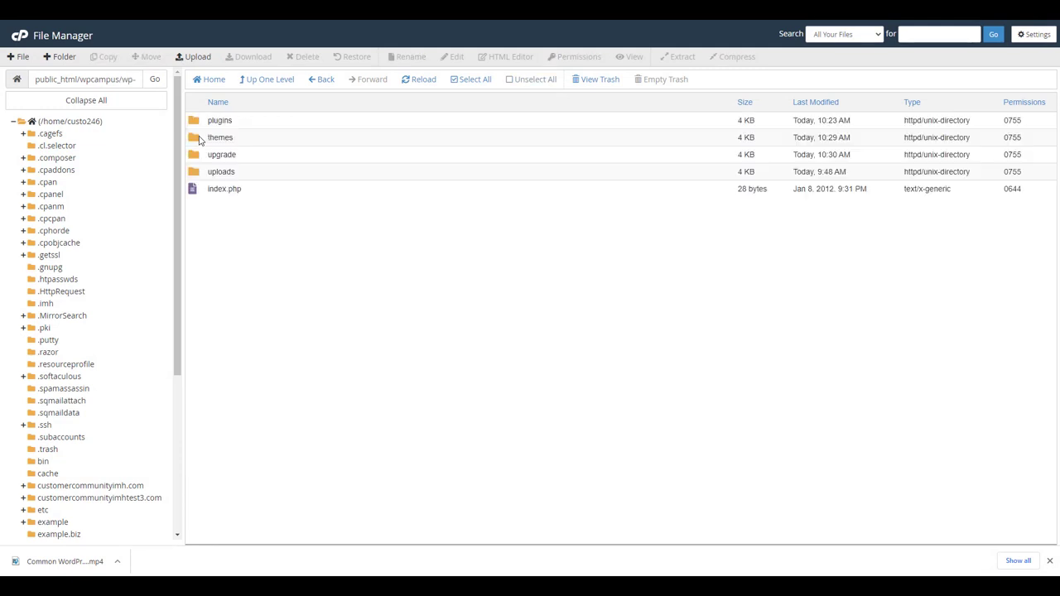
double_click(199, 140)
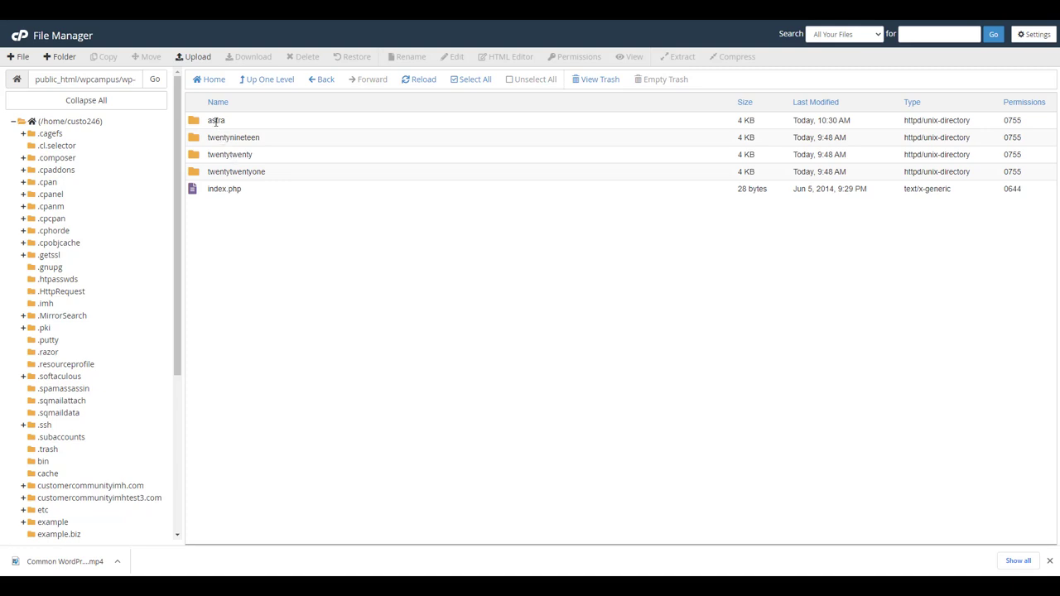
right_click(216, 121)
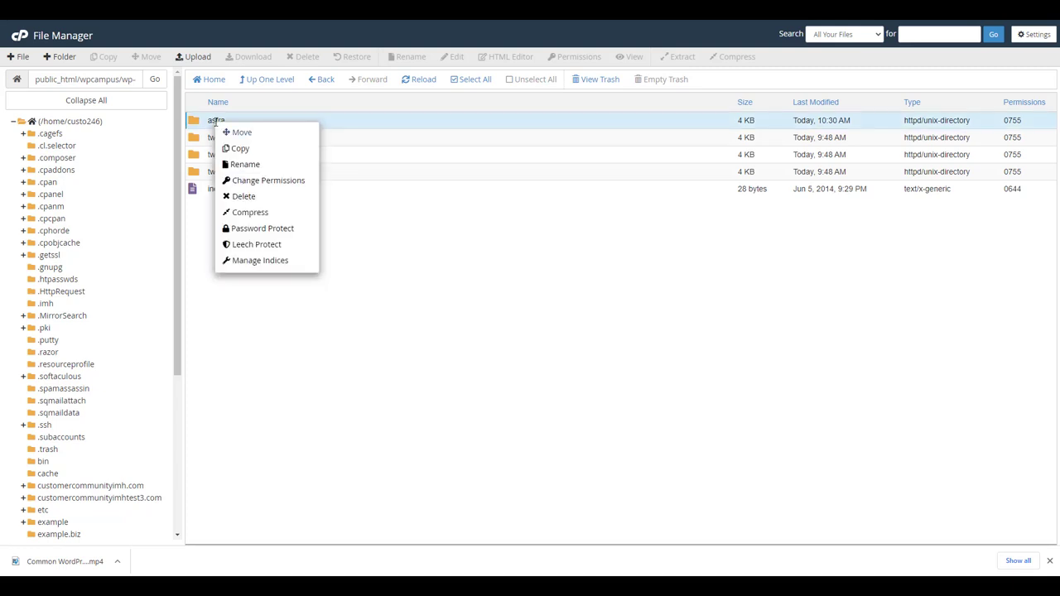
left_click(246, 165)
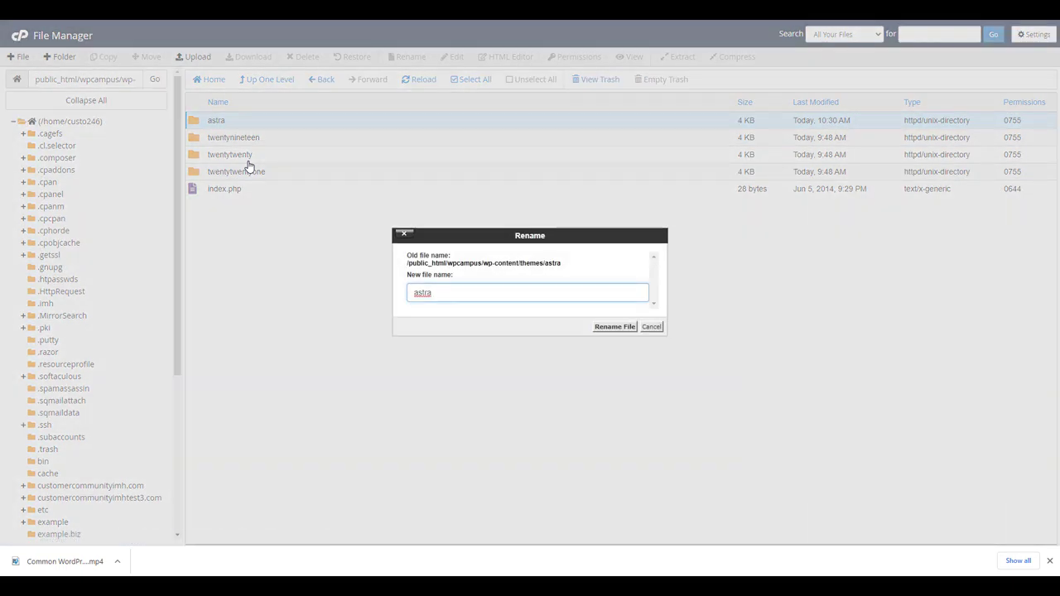
type("old")
key("Left")
key("Left")
key("Left")
key("BackSpace")
type(".")
left_click(605, 328)
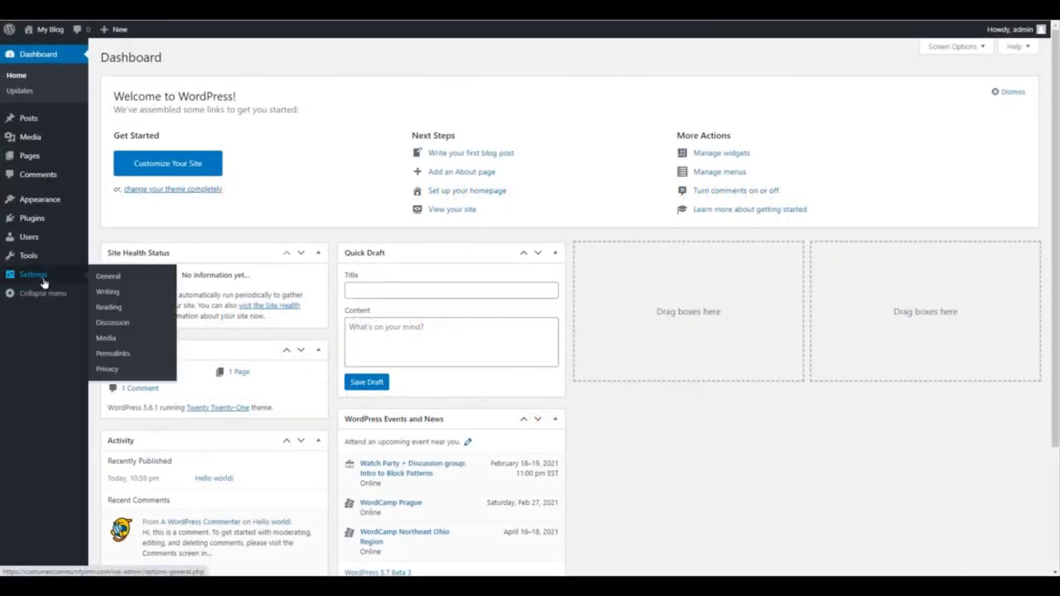
- Go to Settings > General and highlight the Administration Email Address value
left_click(44, 284)
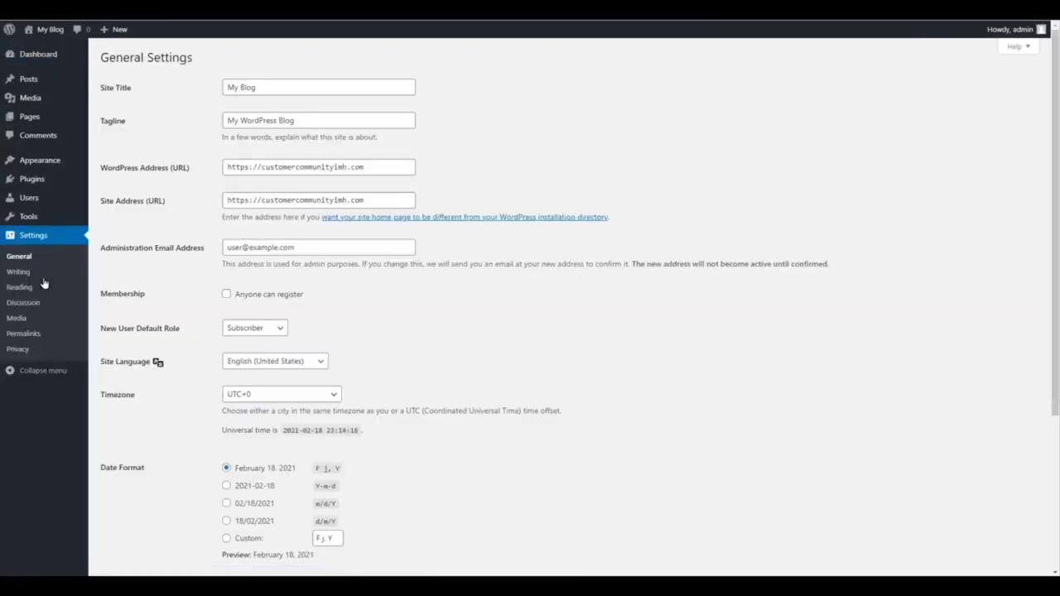
left_click(19, 272)
left_click_drag(306, 249, 224, 247)
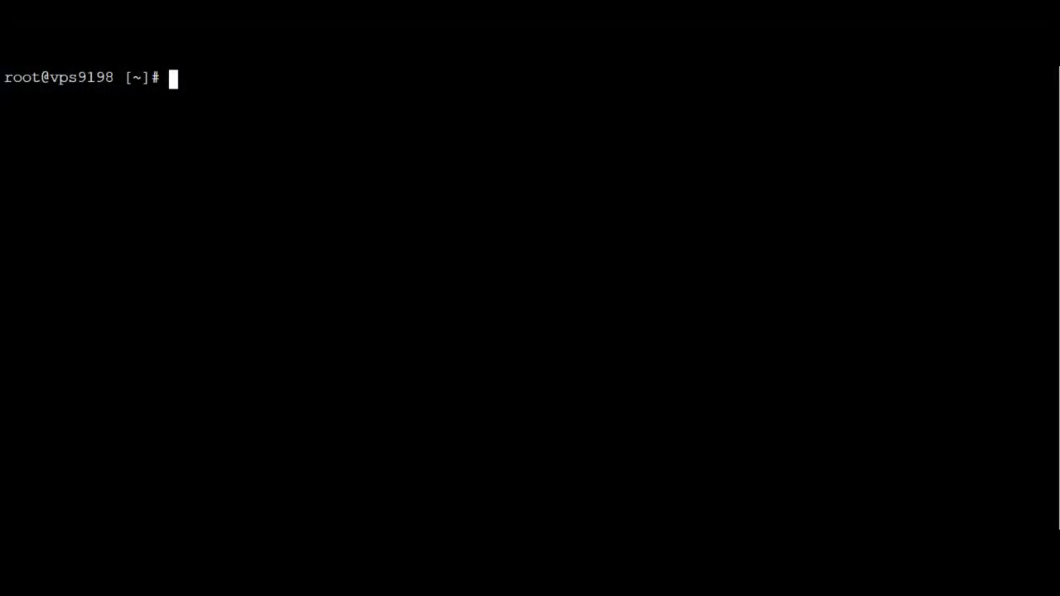
- Grep /var/log/exim_mainlog for the admin email address to find 'No Such User Here' failures
type("grep")
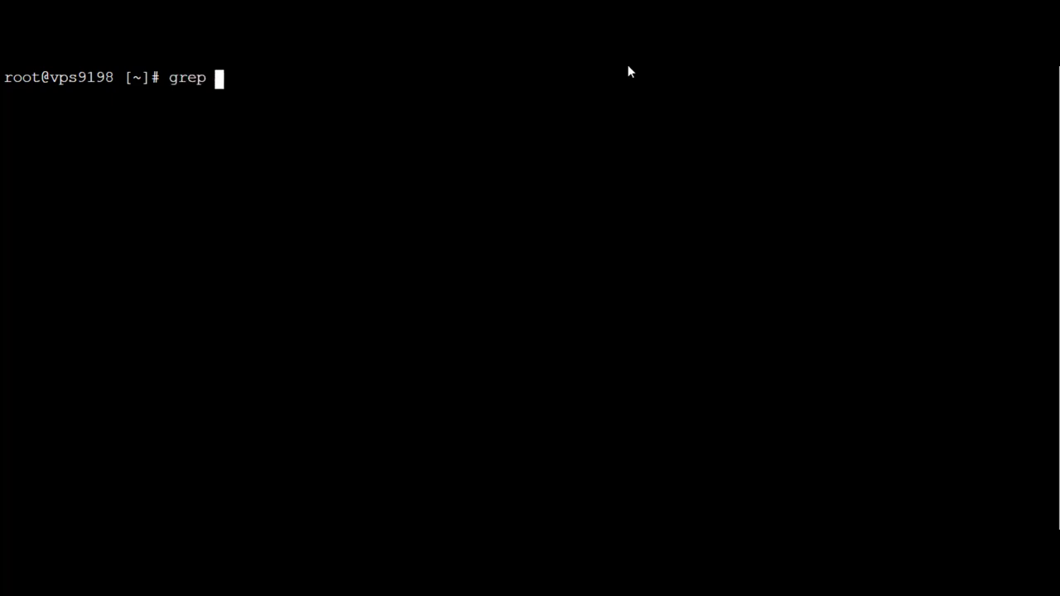
type(" 'user@")
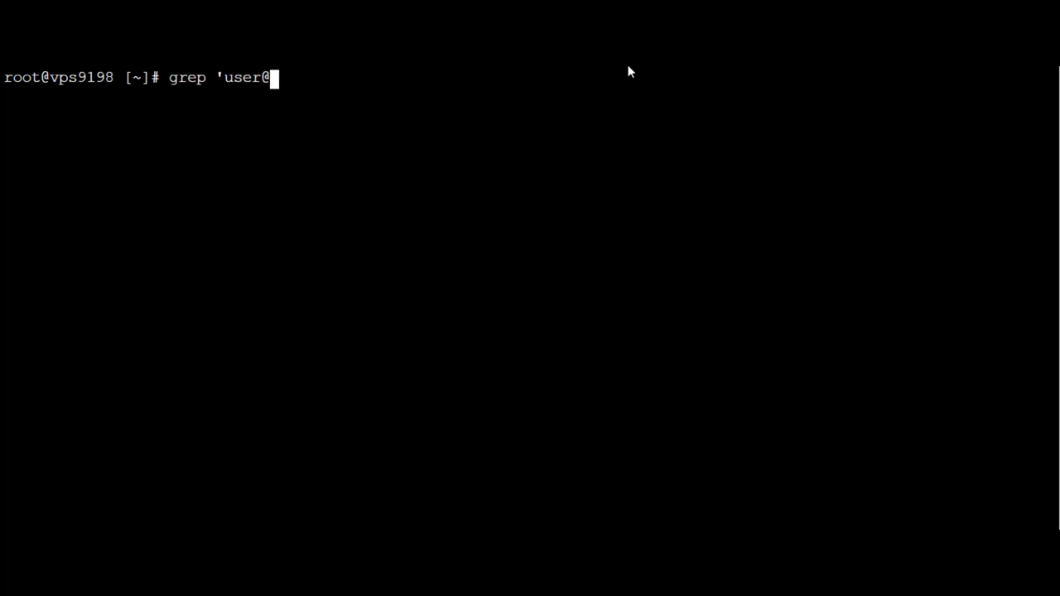
type("example.com")
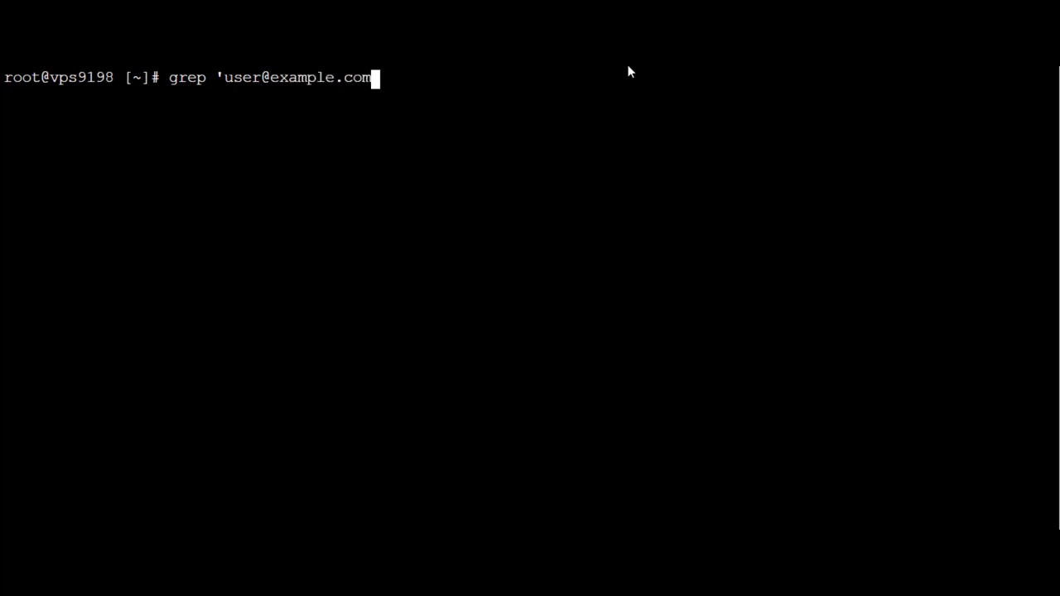
type("' /var/log")
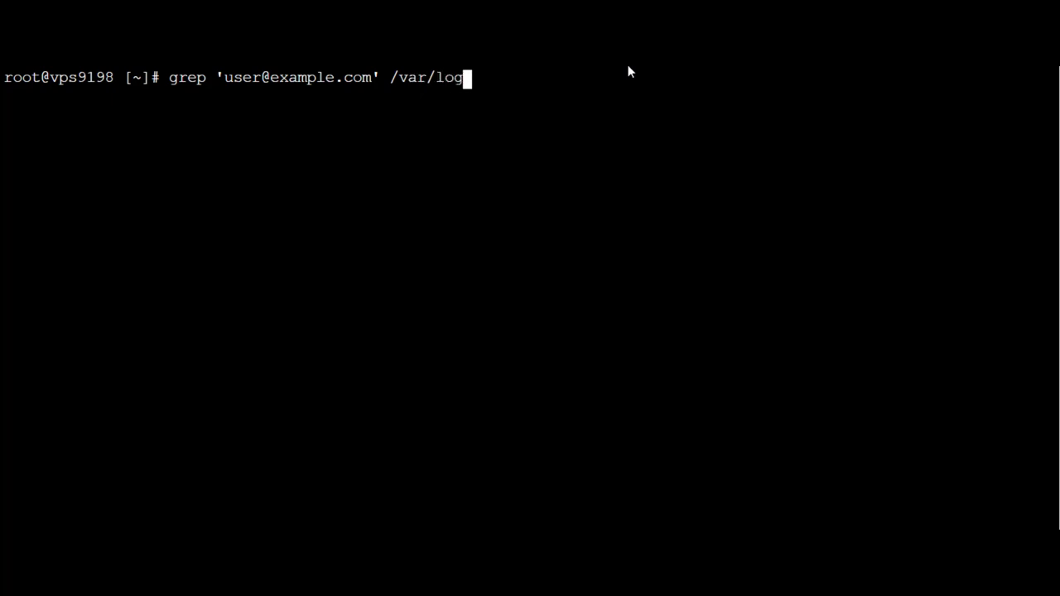
type("/exim_")
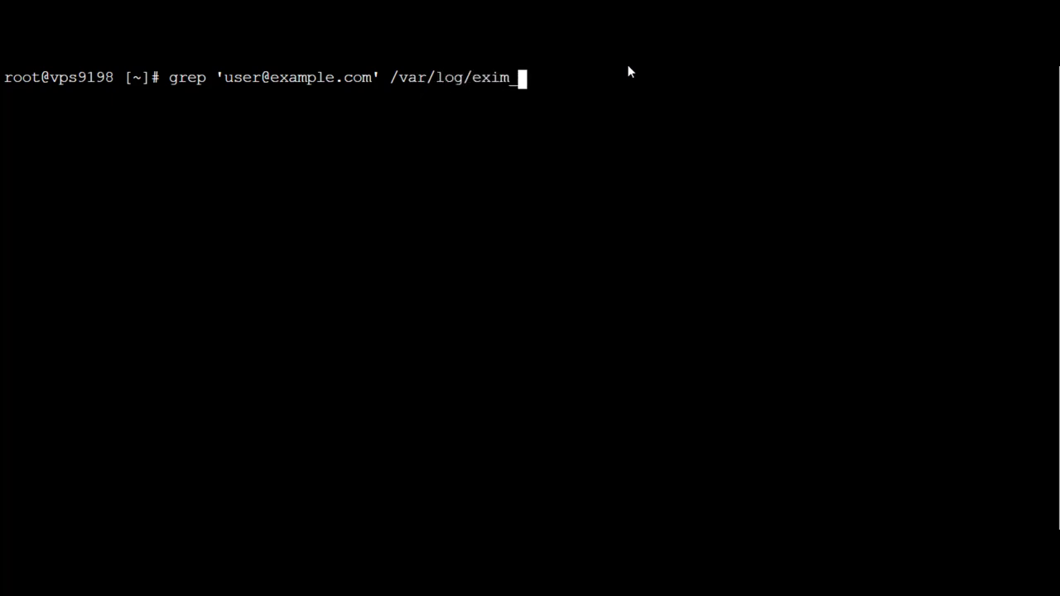
type("mainlog")
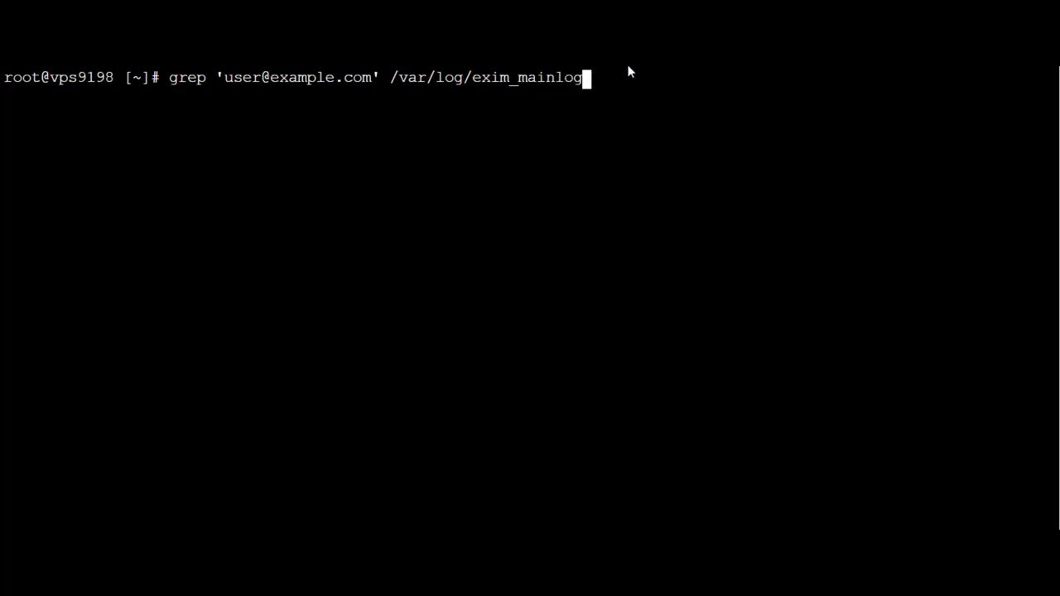
key("Return")
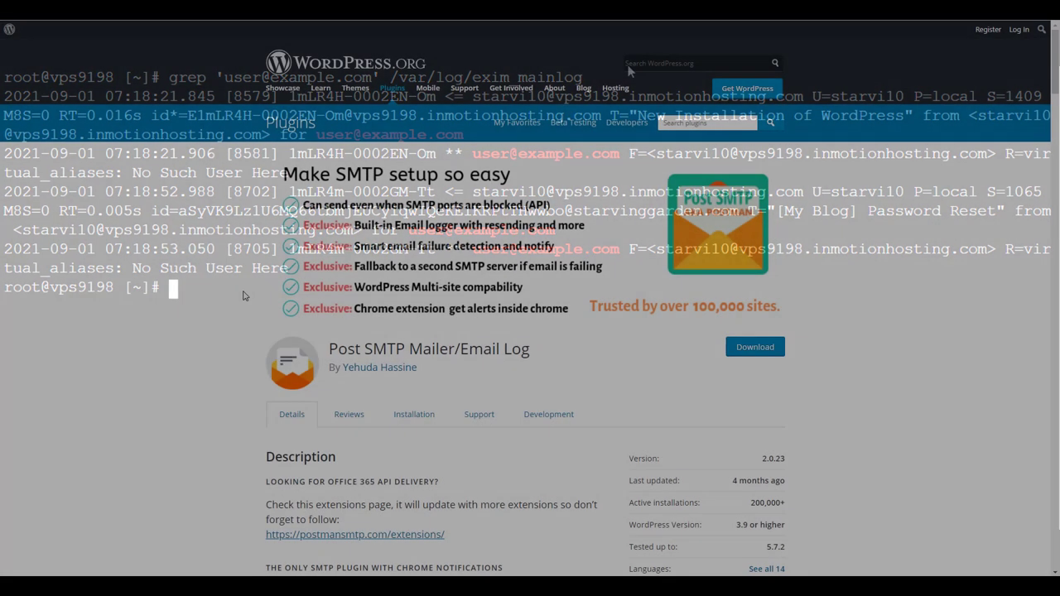
- Scroll through the Post SMTP page, then the WP Mail SMTP by WPForms plugin page (version 2.6.0)
scroll(242, 295, "down", 5)
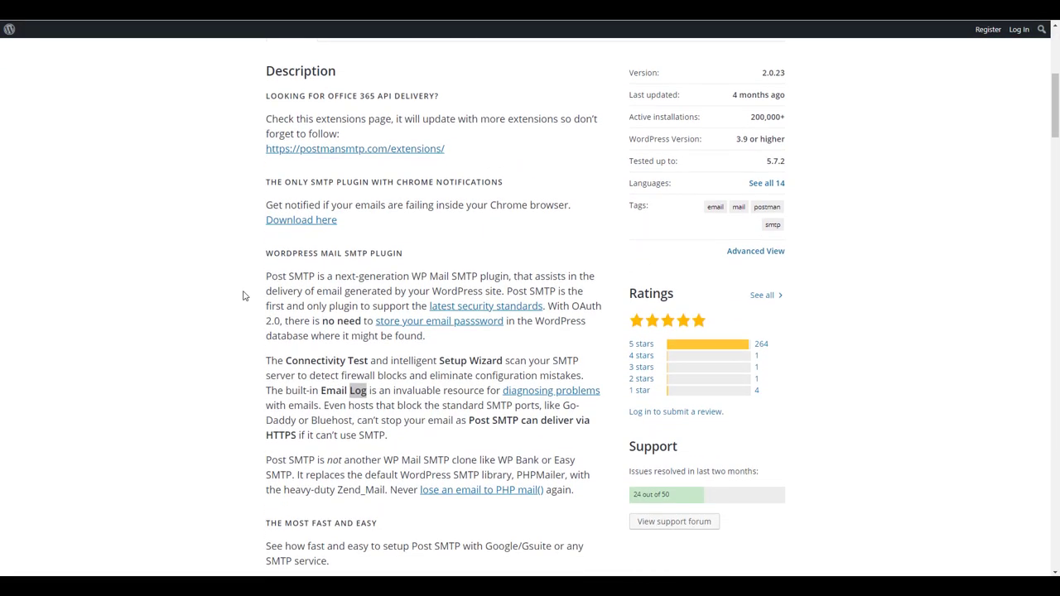
scroll(243, 296, "up", 4)
scroll(243, 296, "up", 2)
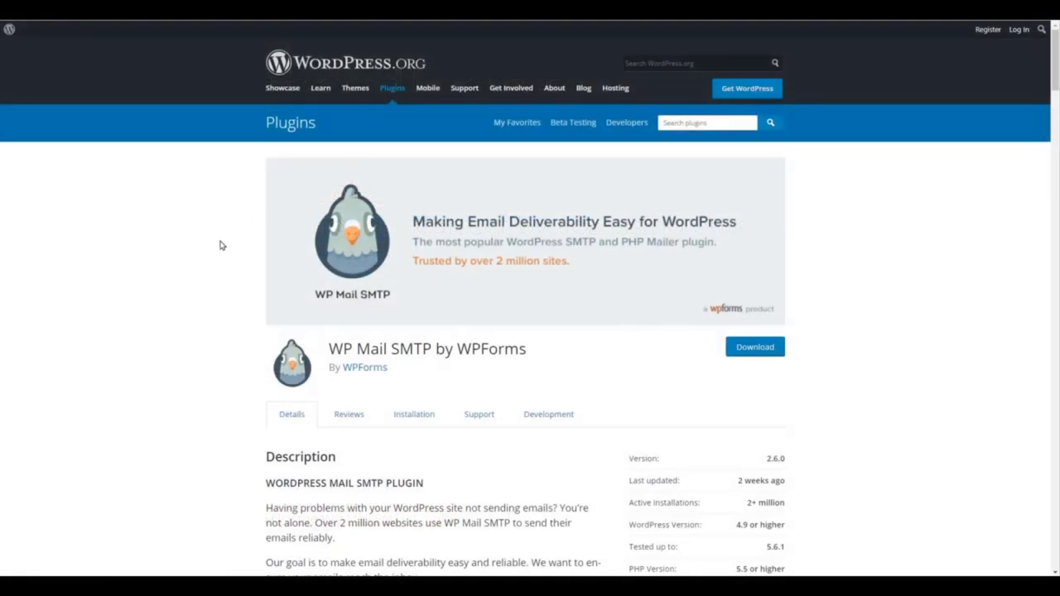
scroll(220, 244, "down", 2)
scroll(220, 244, "down", 1)
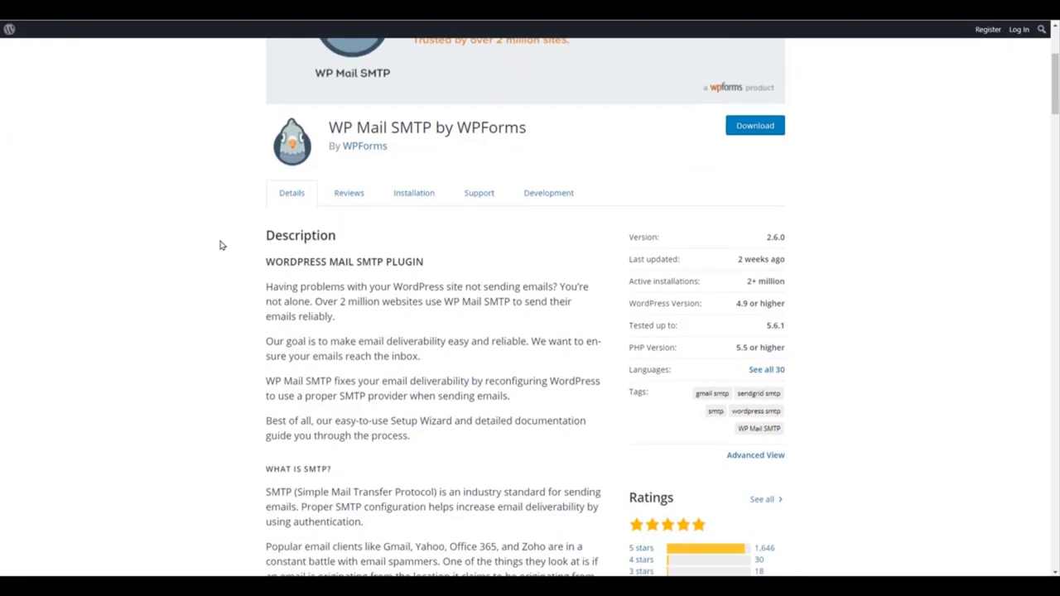
scroll(220, 244, "down", 2)
scroll(220, 245, "down", 1)
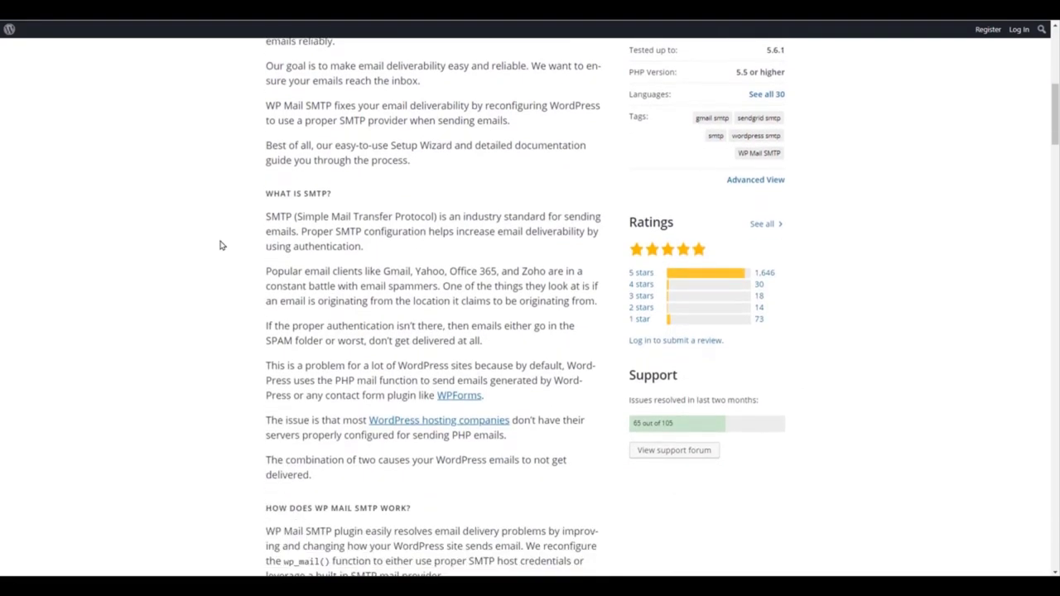
scroll(220, 244, "up", 5)
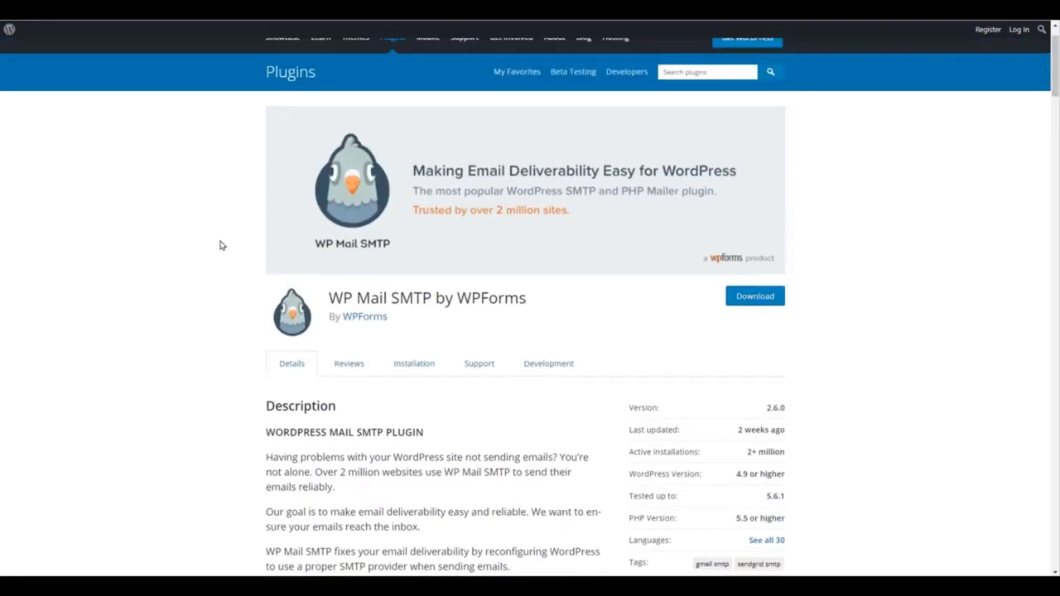
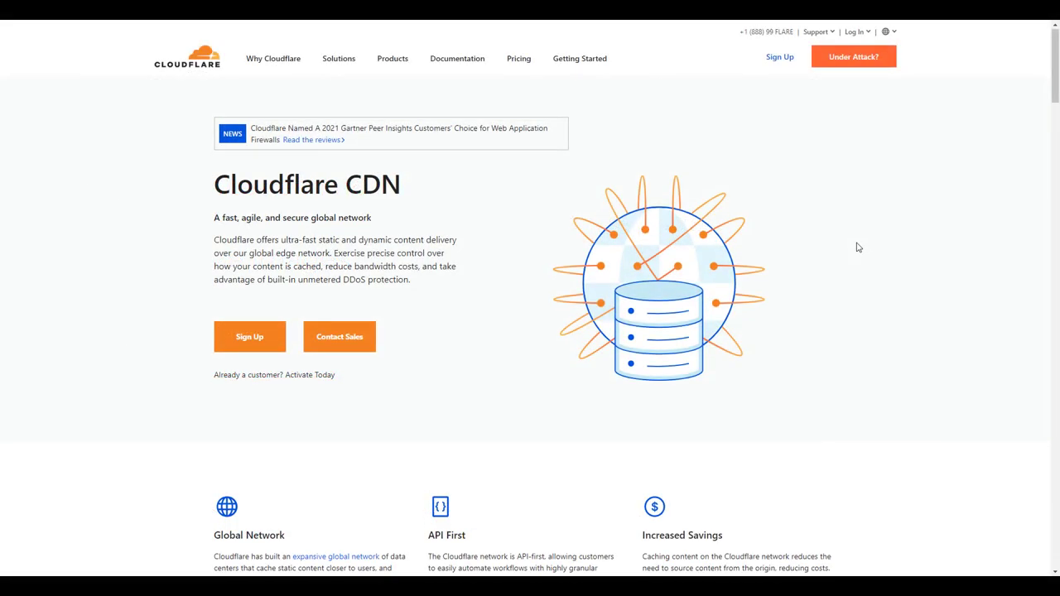
- Scroll through the Cloudflare CDN page's feature sections, then back up to the top
scroll(857, 244, "down", 2)
scroll(857, 246, "down", 4)
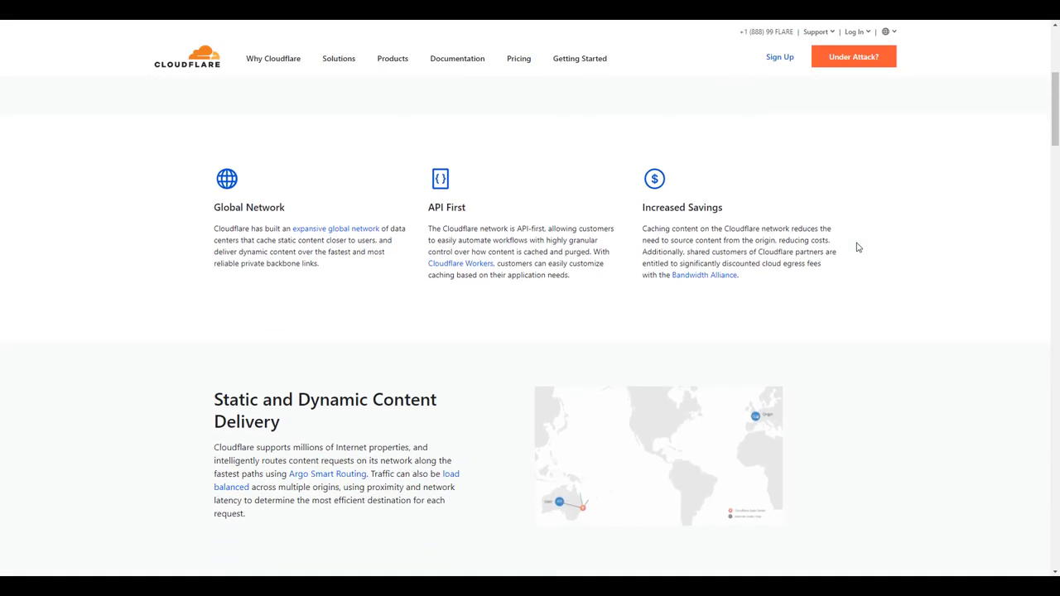
scroll(858, 247, "down", 1)
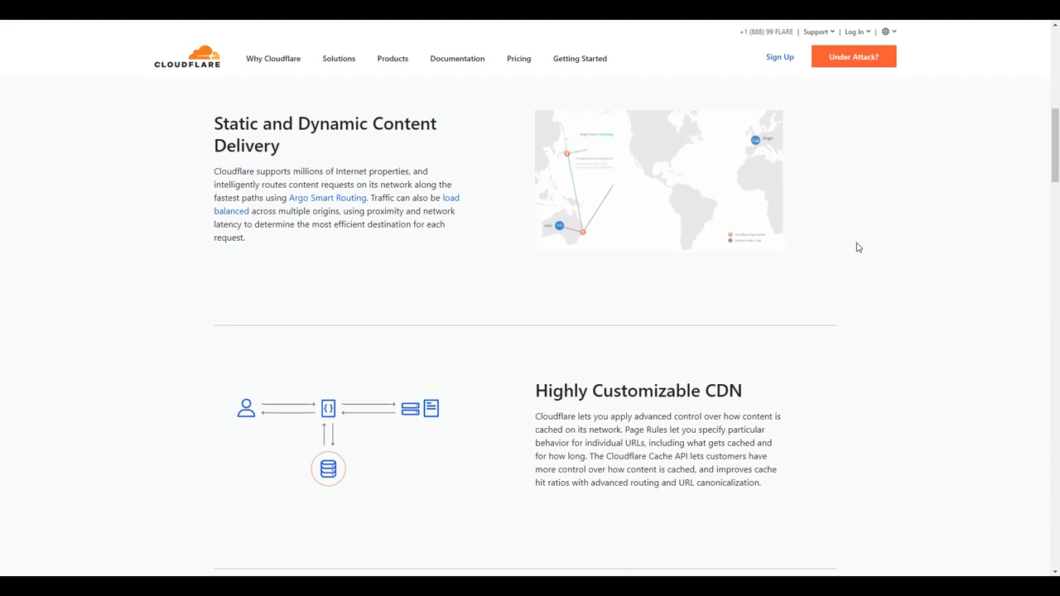
scroll(858, 246, "down", 1)
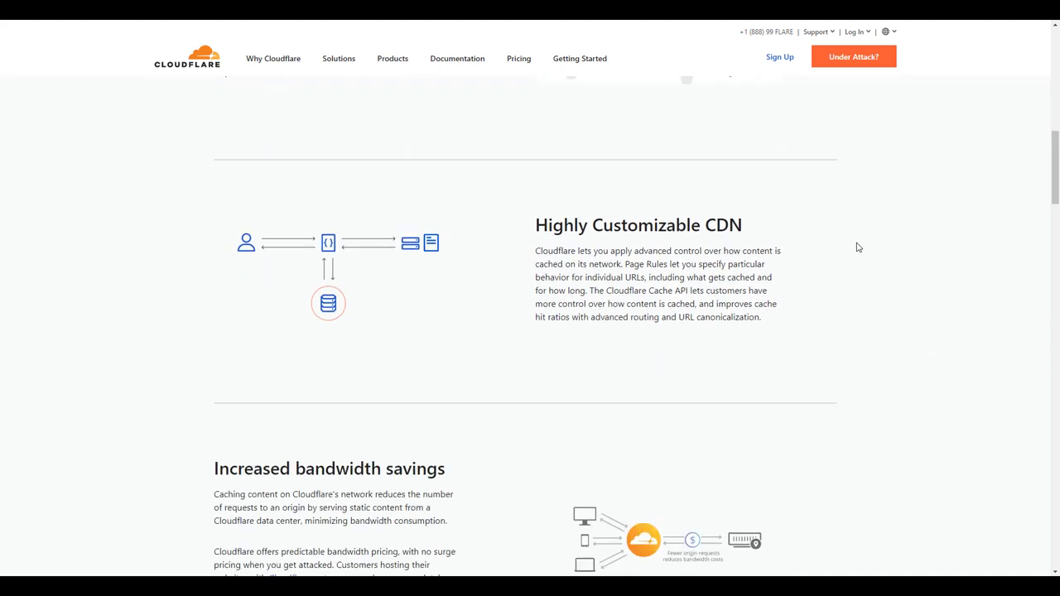
scroll(858, 247, "down", 3)
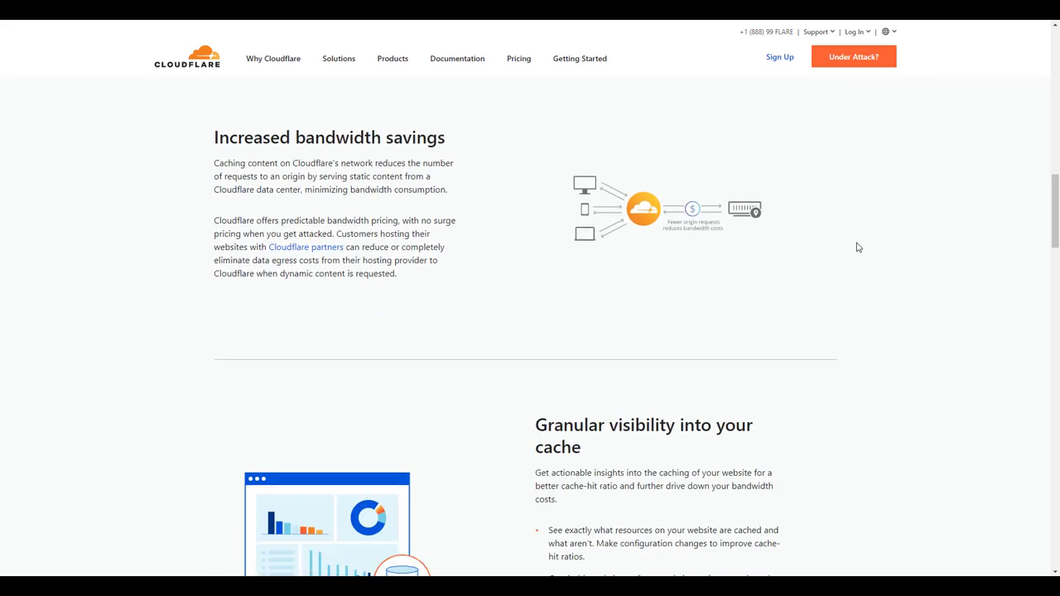
scroll(858, 247, "down", 3)
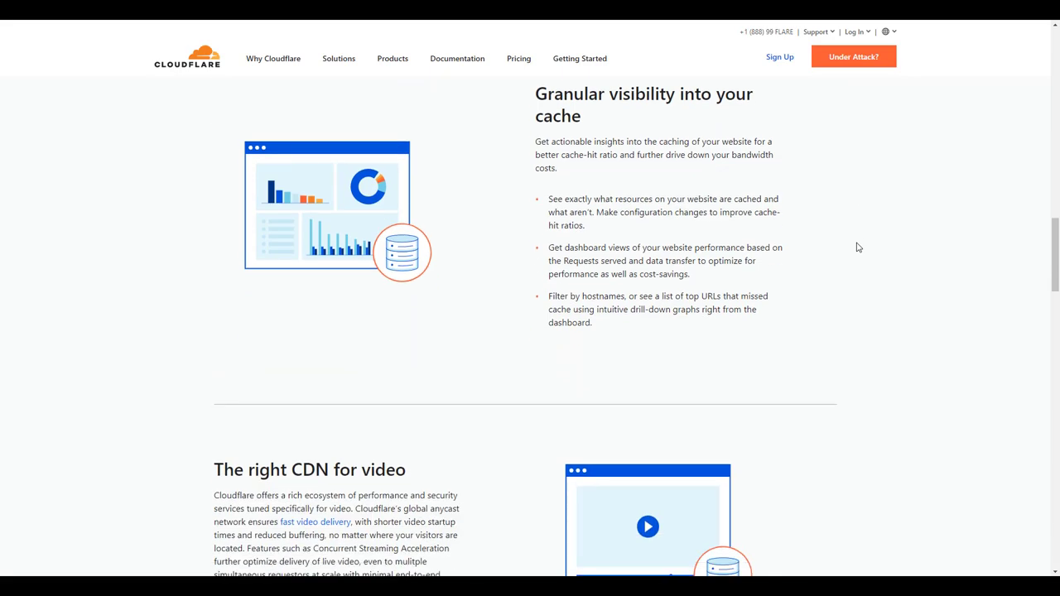
scroll(858, 246, "up", 10)
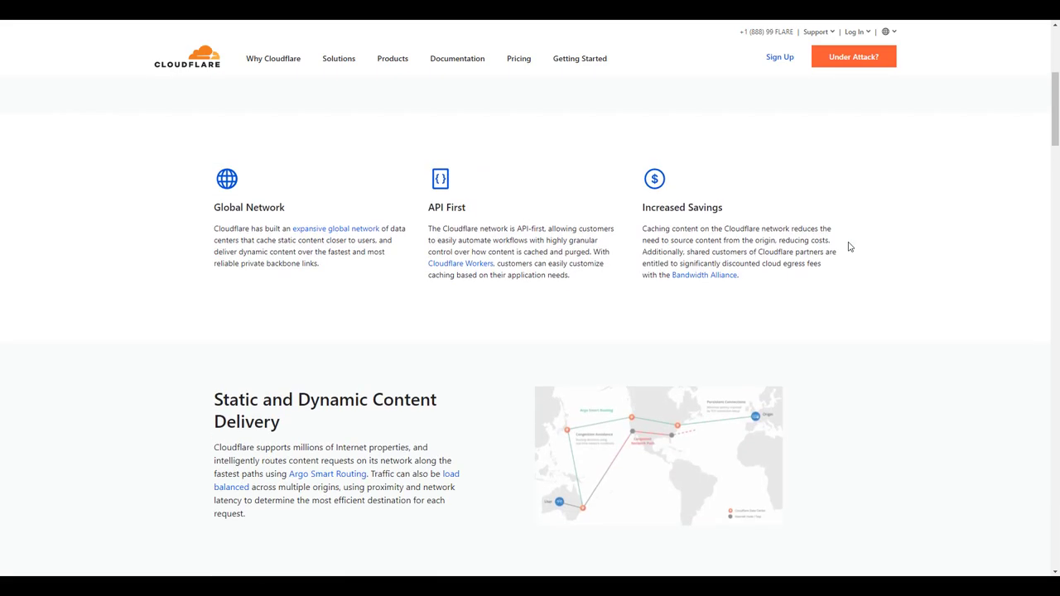
scroll(848, 246, "up", 3)
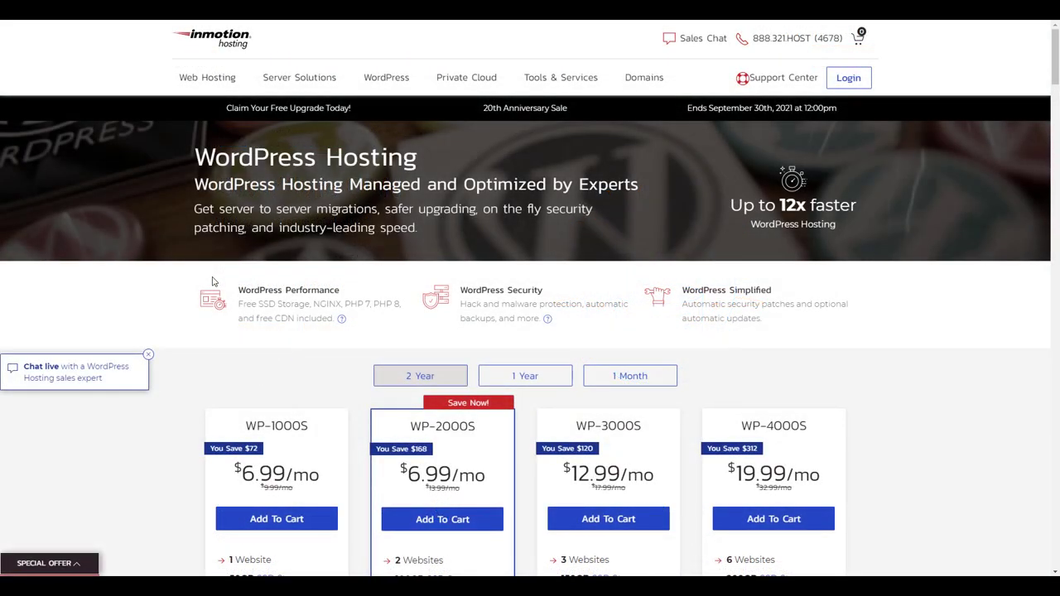
- Scroll the InMotion WordPress Hosting page past the pricing cards to the Specifications table
scroll(212, 281, "down", 1)
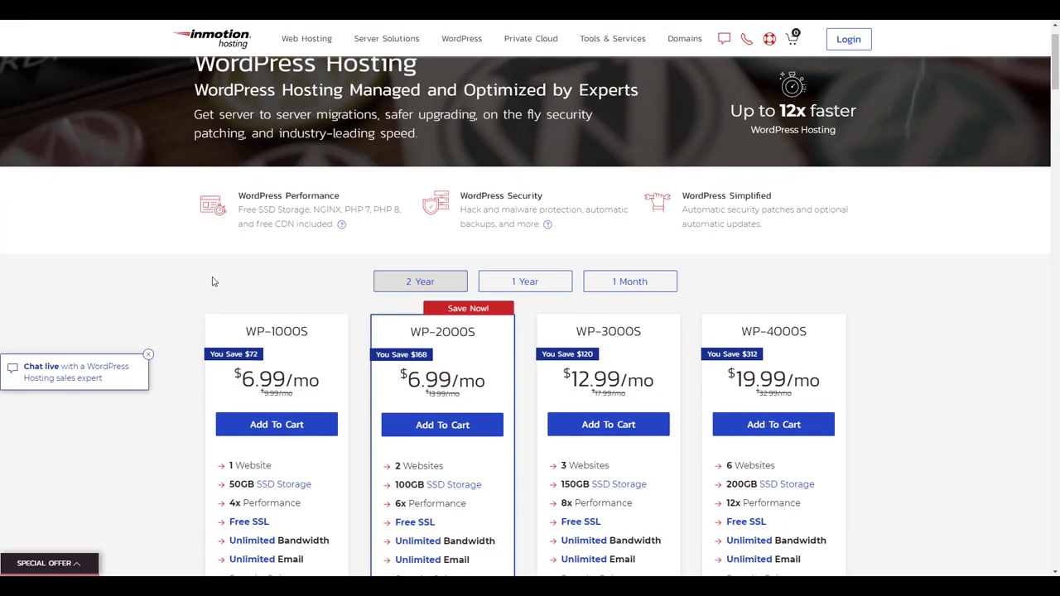
scroll(212, 282, "down", 10)
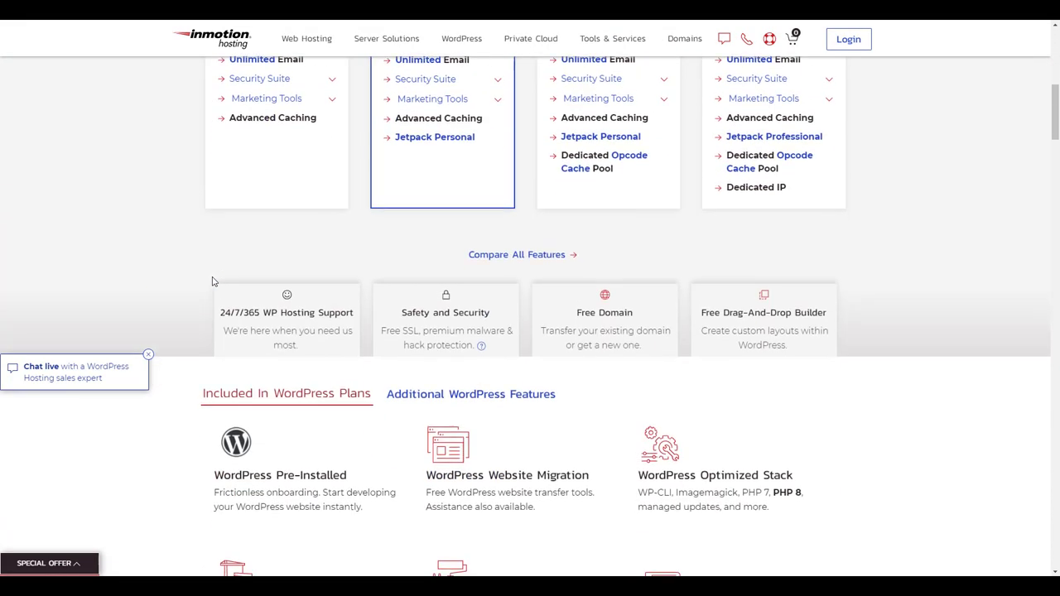
scroll(212, 282, "down", 4)
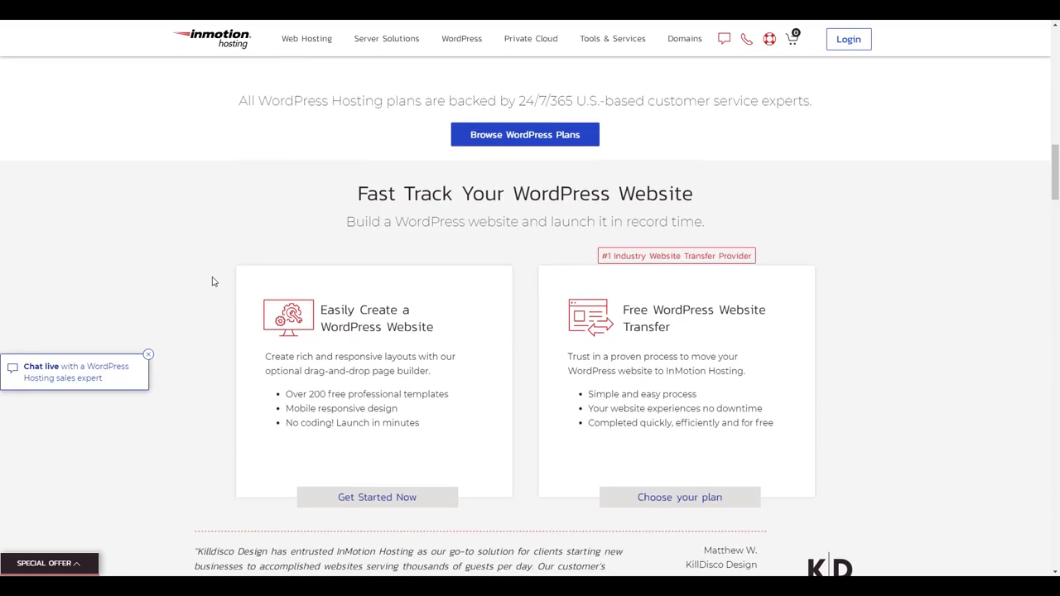
scroll(212, 282, "down", 6)
scroll(212, 282, "down", 1)
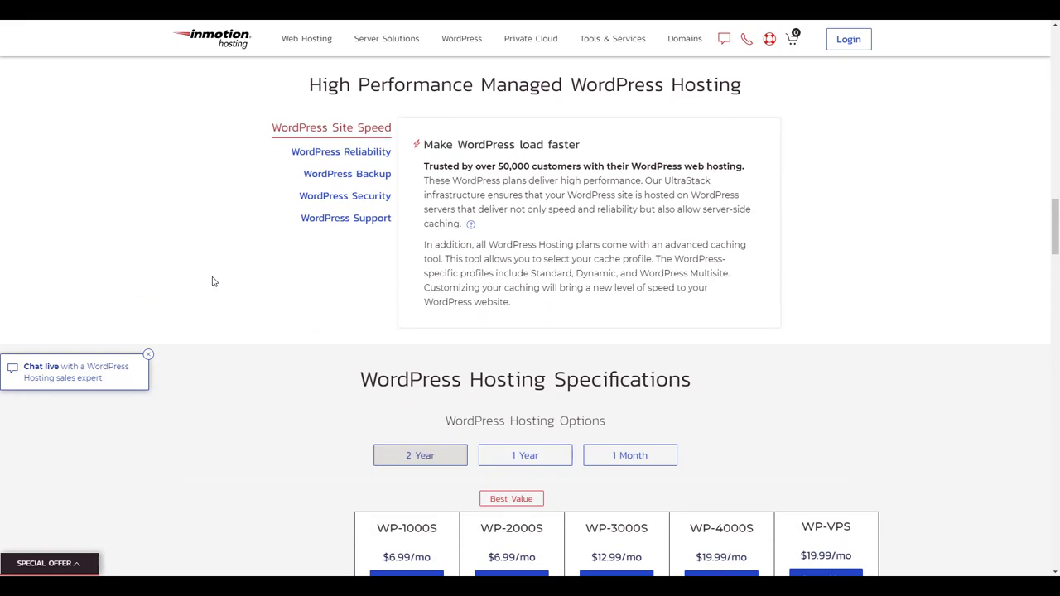
scroll(212, 282, "down", 6)
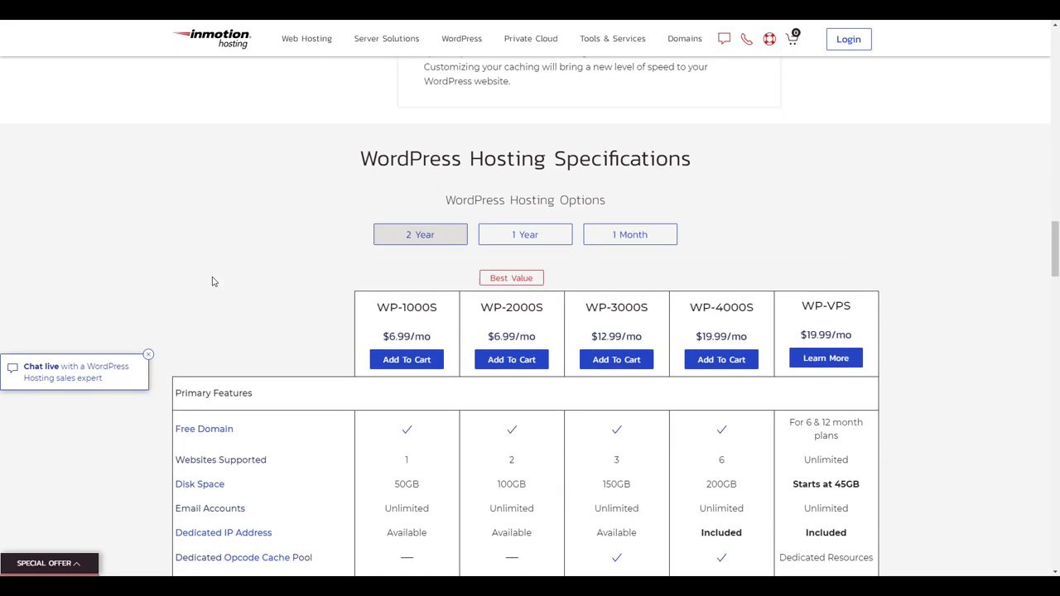
scroll(212, 281, "down", 4)
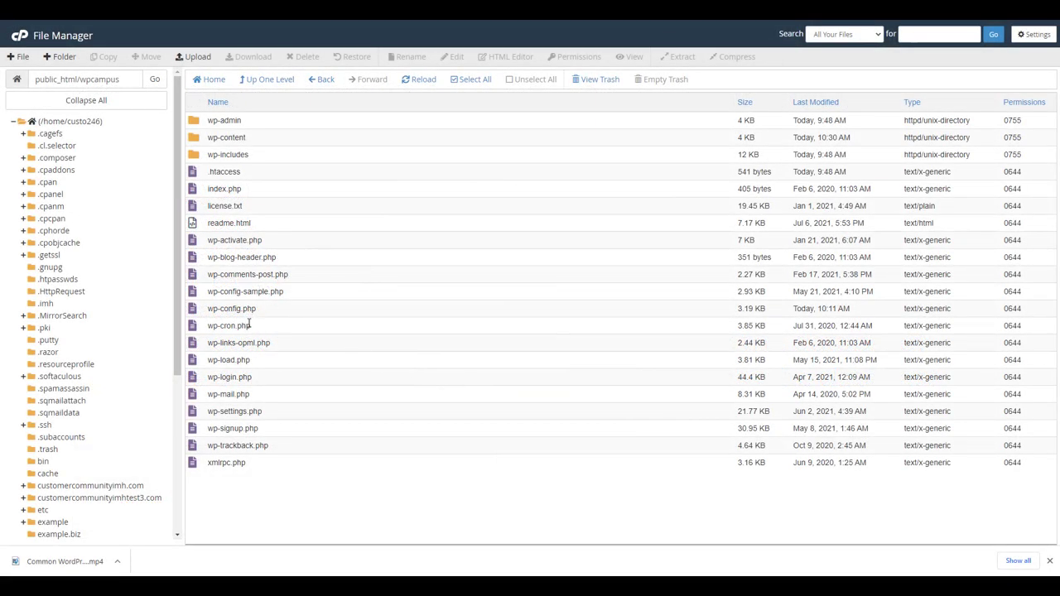
- Open wp-config.php in the File Manager code editor
right_click(212, 309)
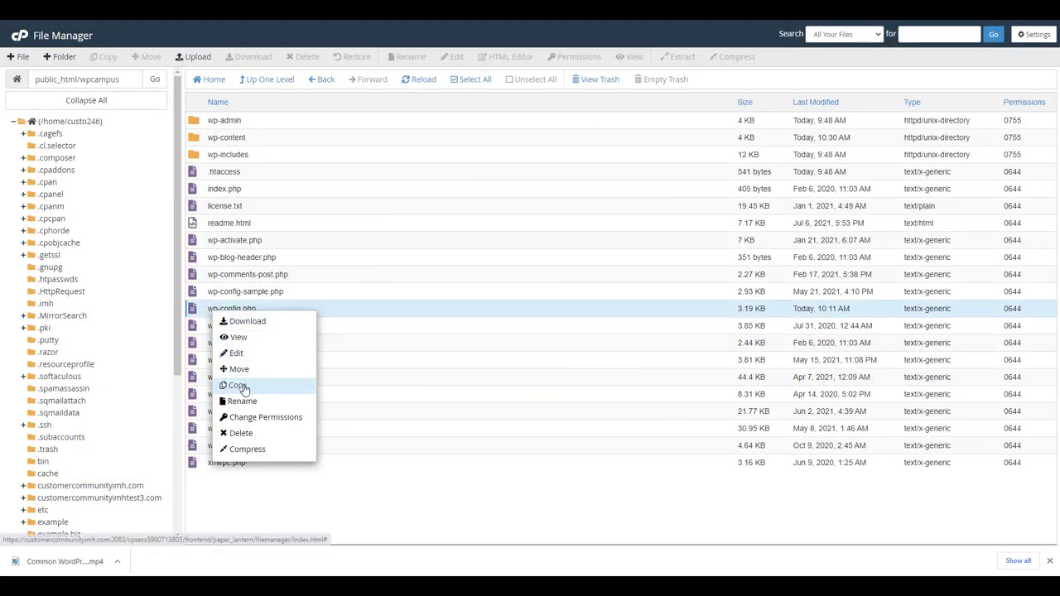
left_click(238, 354)
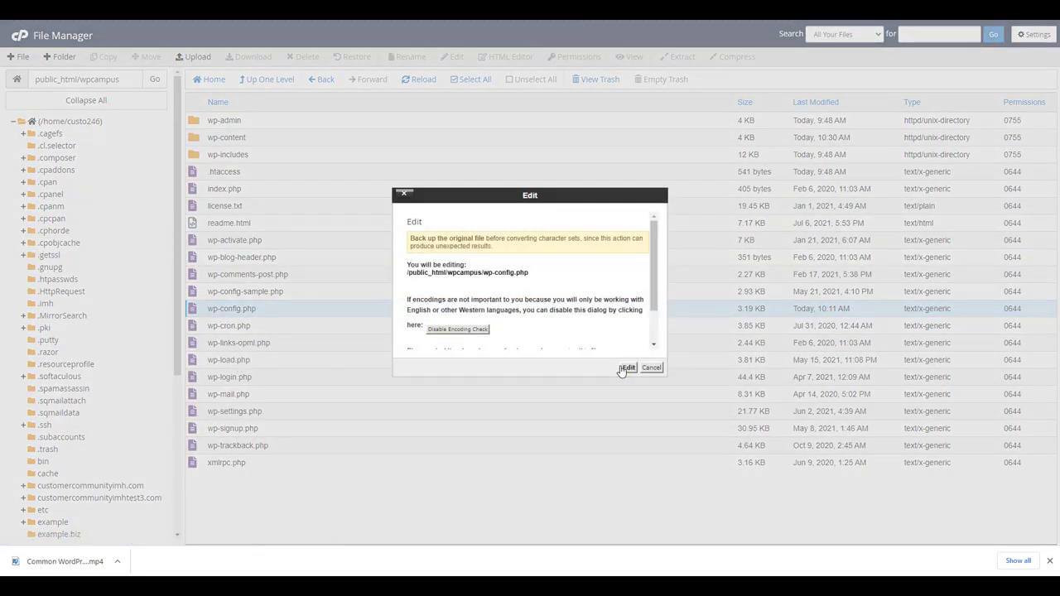
left_click(627, 367)
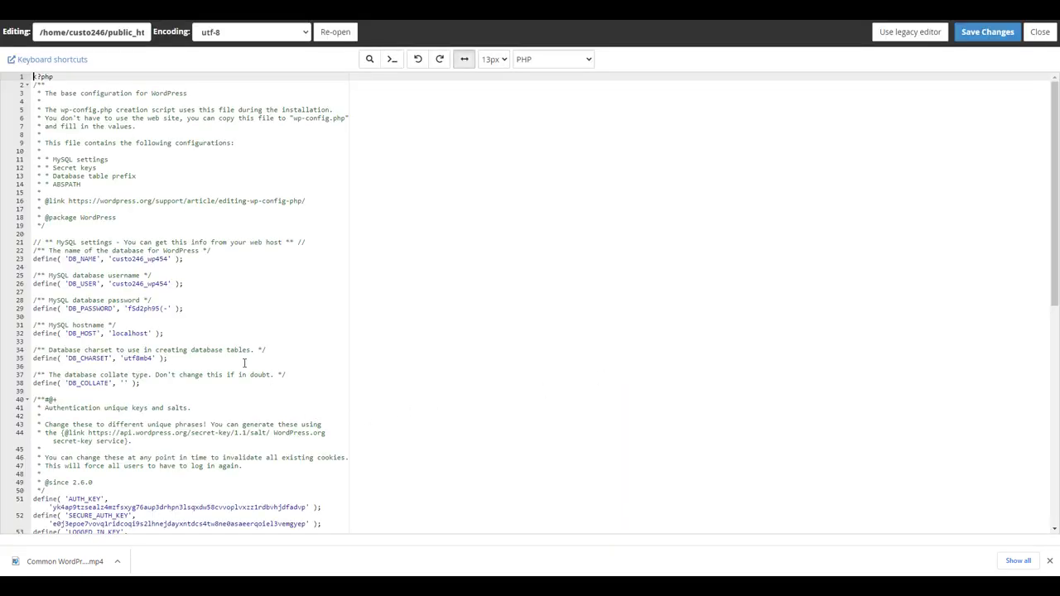
- Highlight the DB_NAME through DB_HOST define lines, then the DB_USER value on line 26
scroll(245, 362, "down", 1)
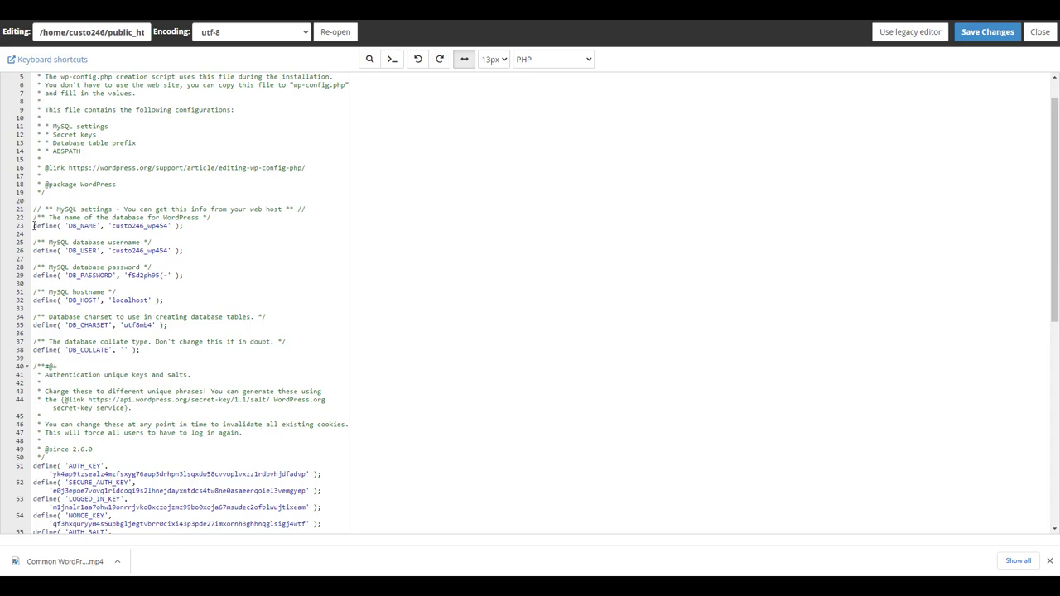
left_click_drag(34, 226, 190, 302)
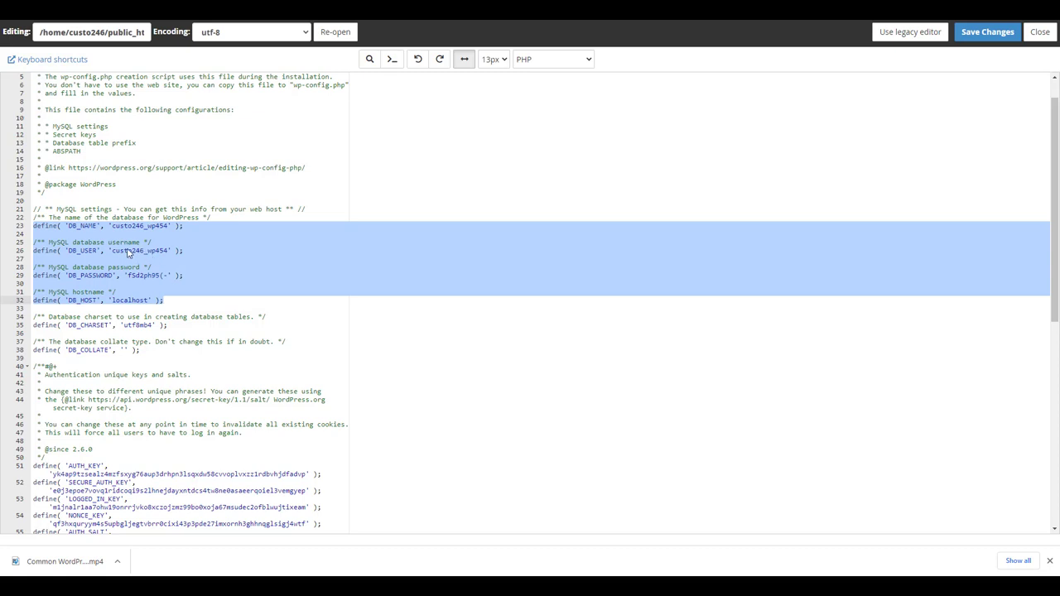
left_click(120, 253)
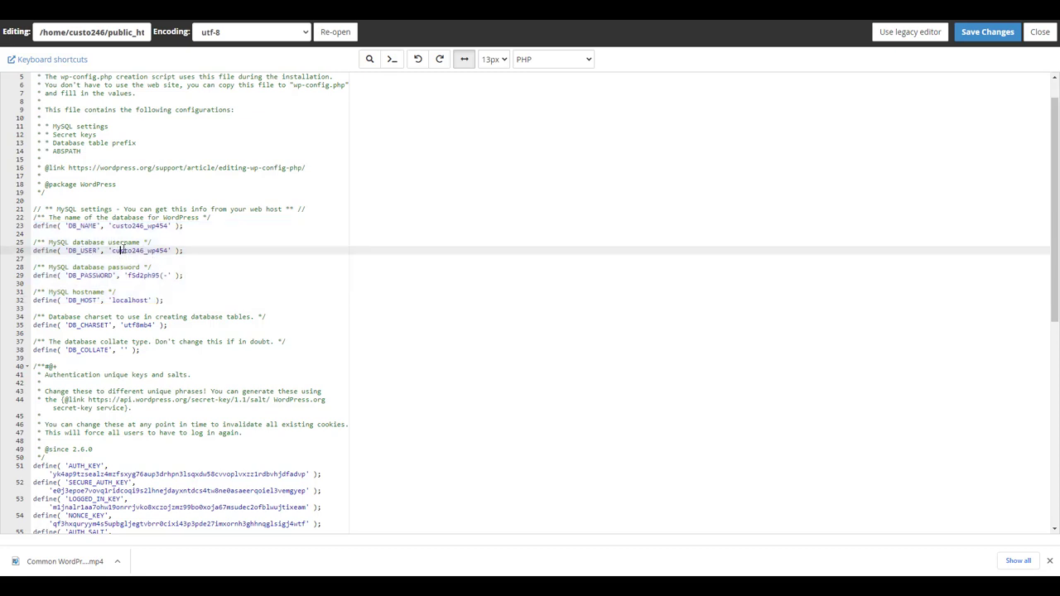
left_click_drag(166, 250, 112, 251)
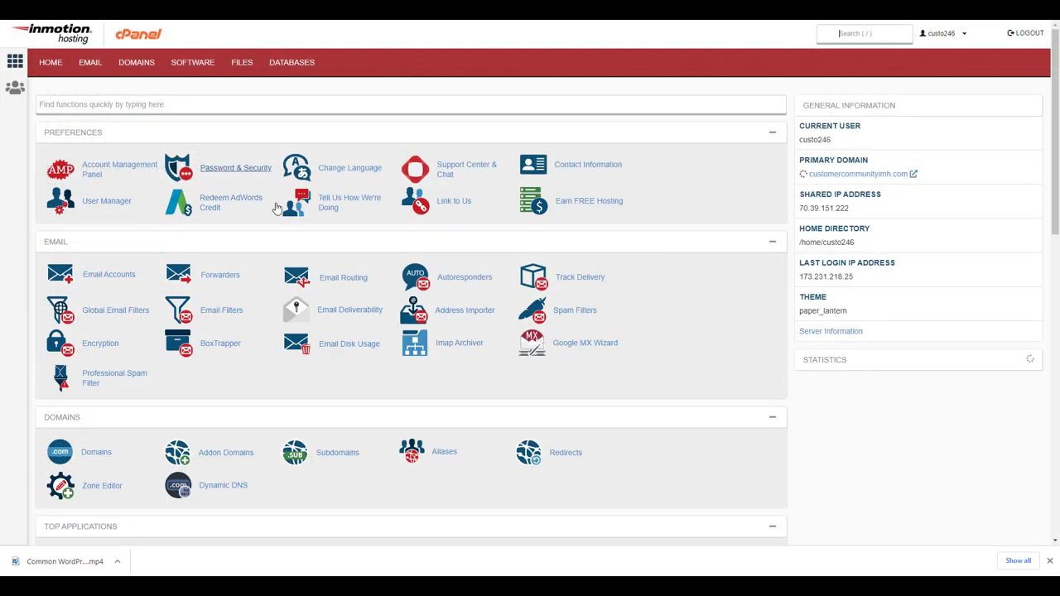
- Open MySQL Databases from the Databases section and scroll to the Current Databases table
left_click(285, 74)
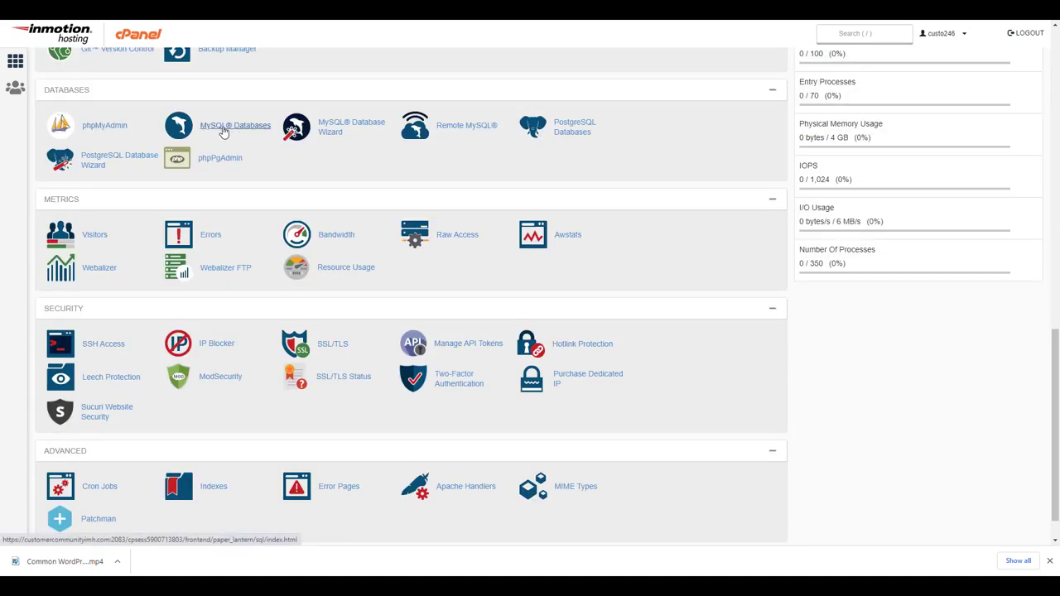
left_click(223, 128)
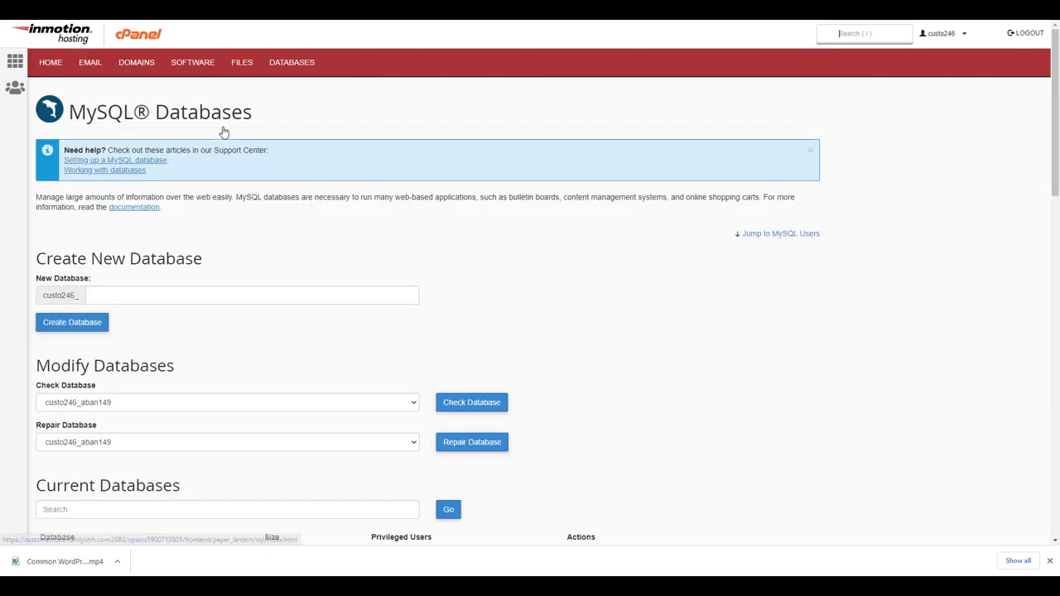
scroll(257, 303, "down", 5)
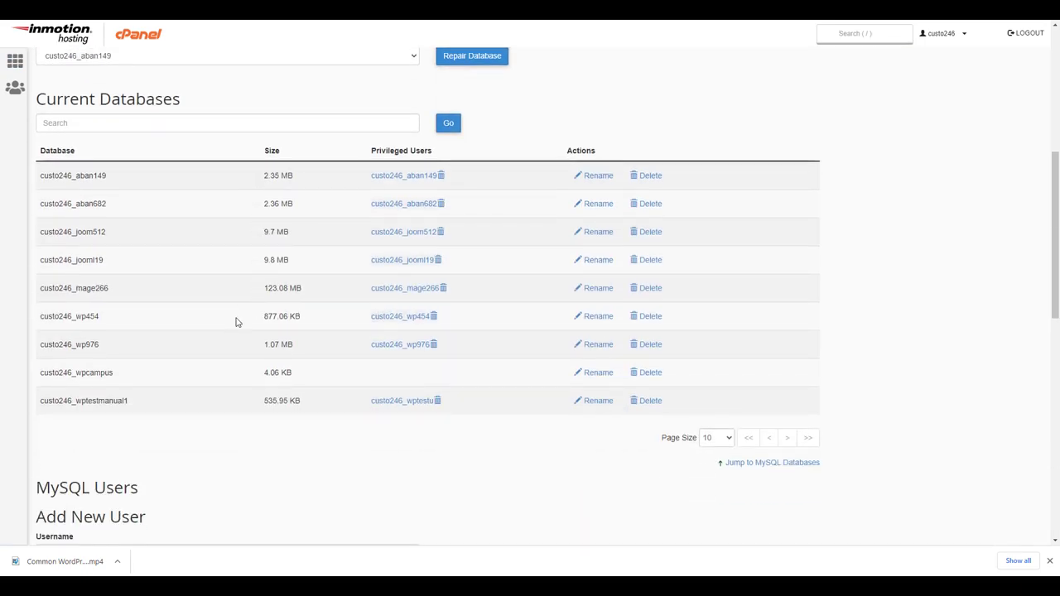
scroll(198, 307, "down", 5)
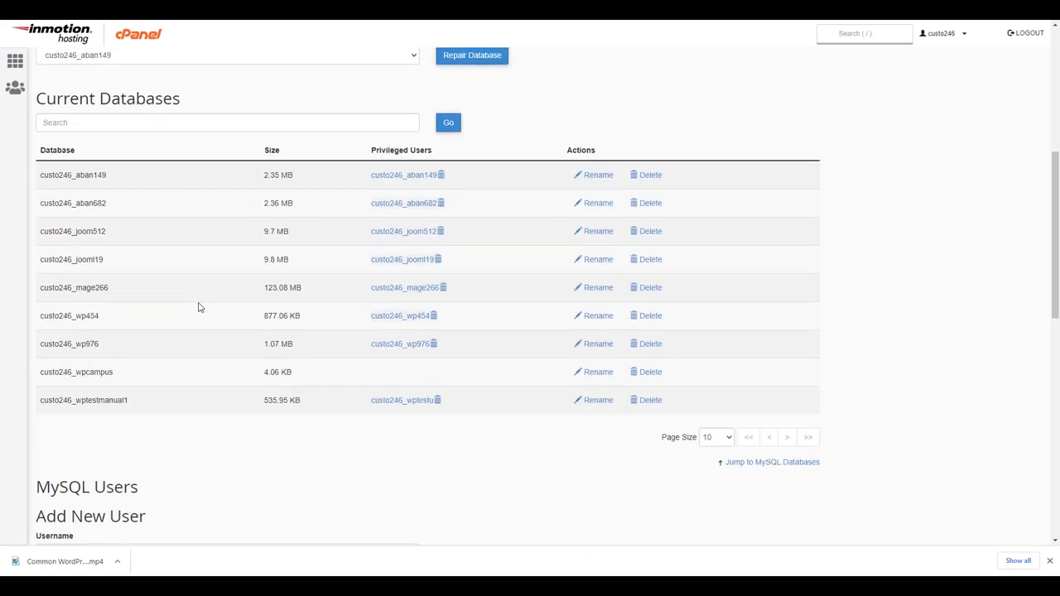
- Create MySQL user 'test' with a strong password entered in both password fields
left_click(137, 167)
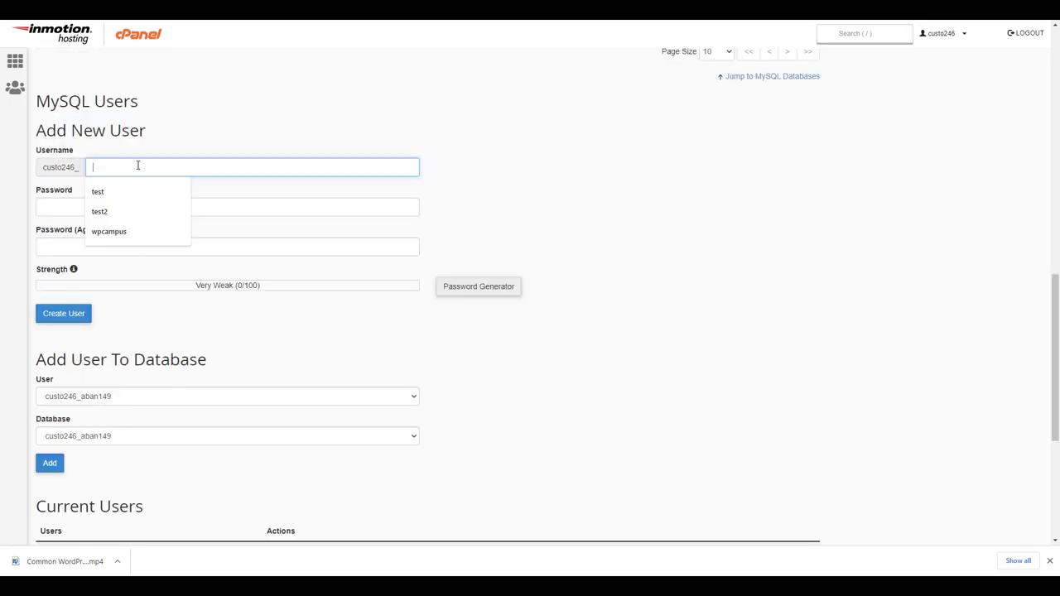
type("test")
left_click(289, 209)
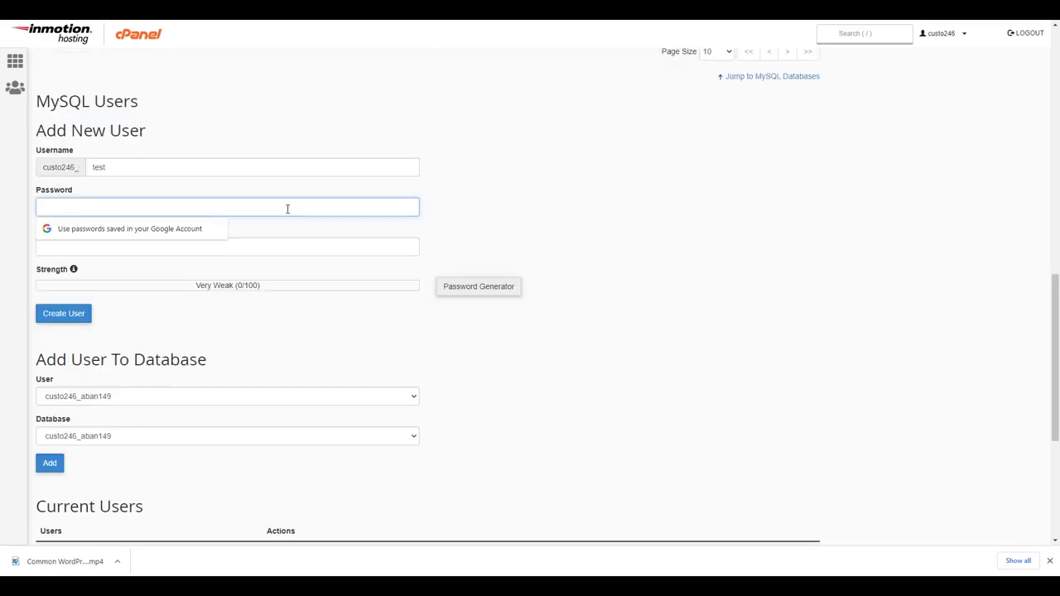
type("••••••••••")
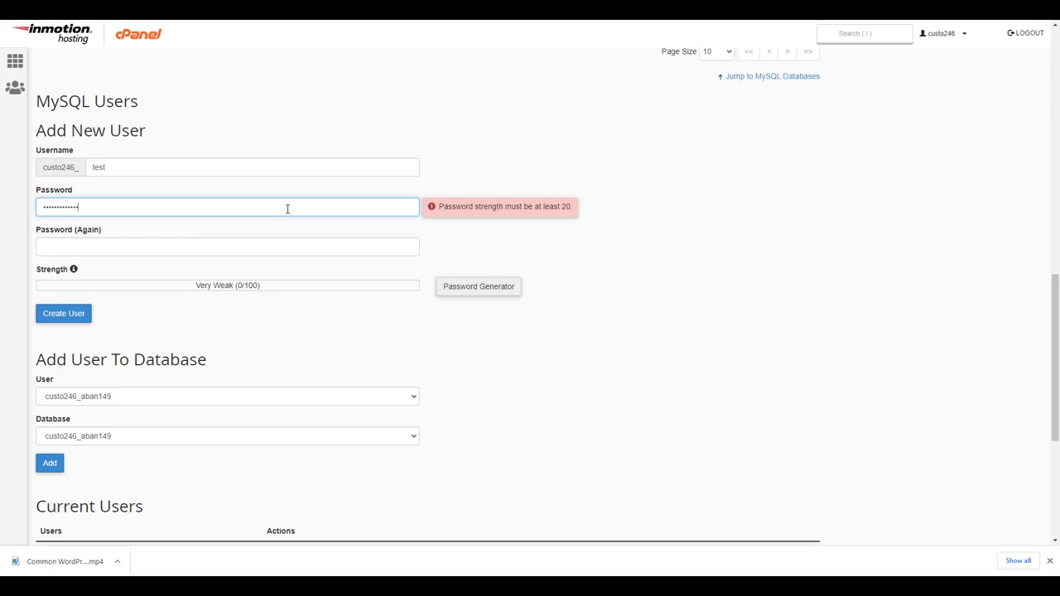
key("Tab")
type("•••••••••••")
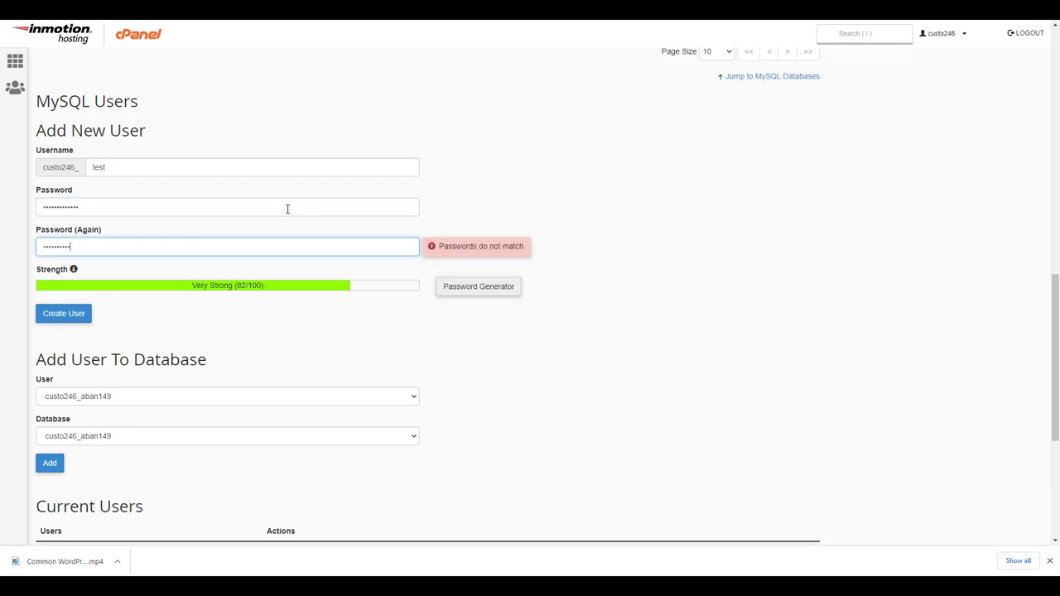
double_click(239, 209)
type("•••••••")
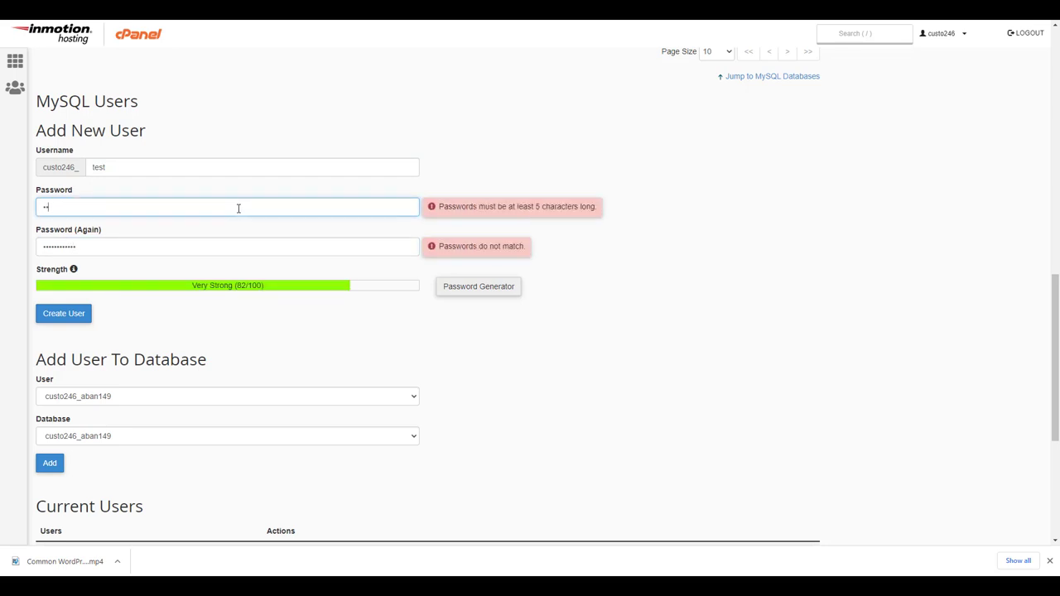
key("BackSpace")
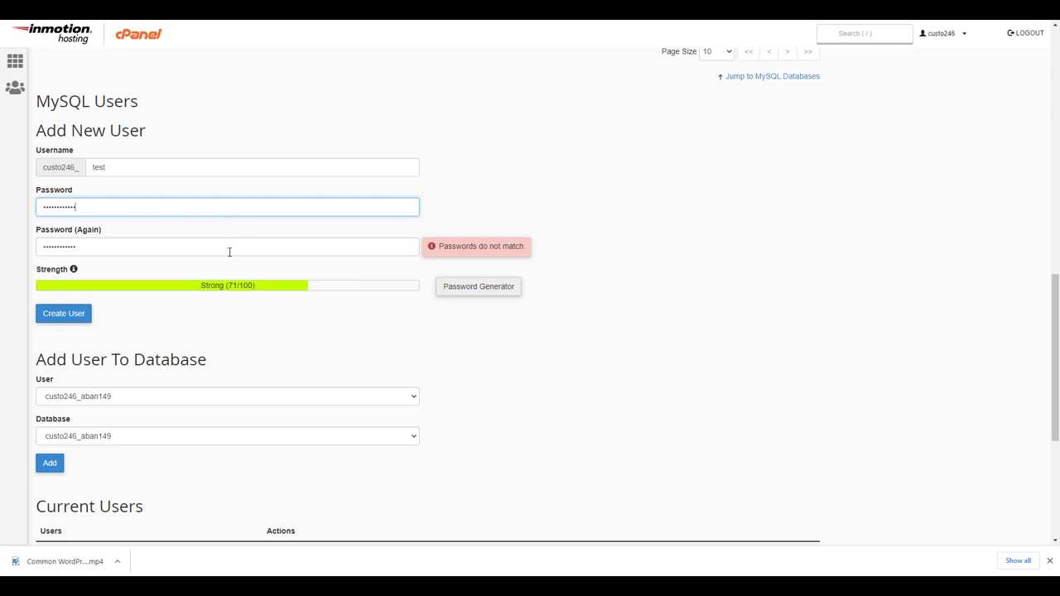
double_click(229, 252)
type("•••••••••••")
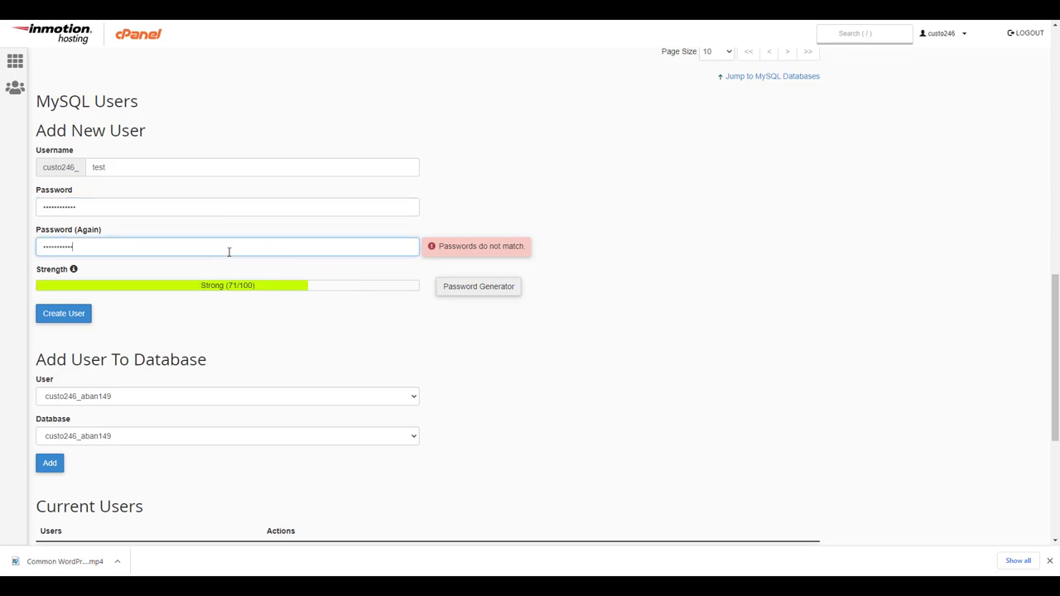
type("•")
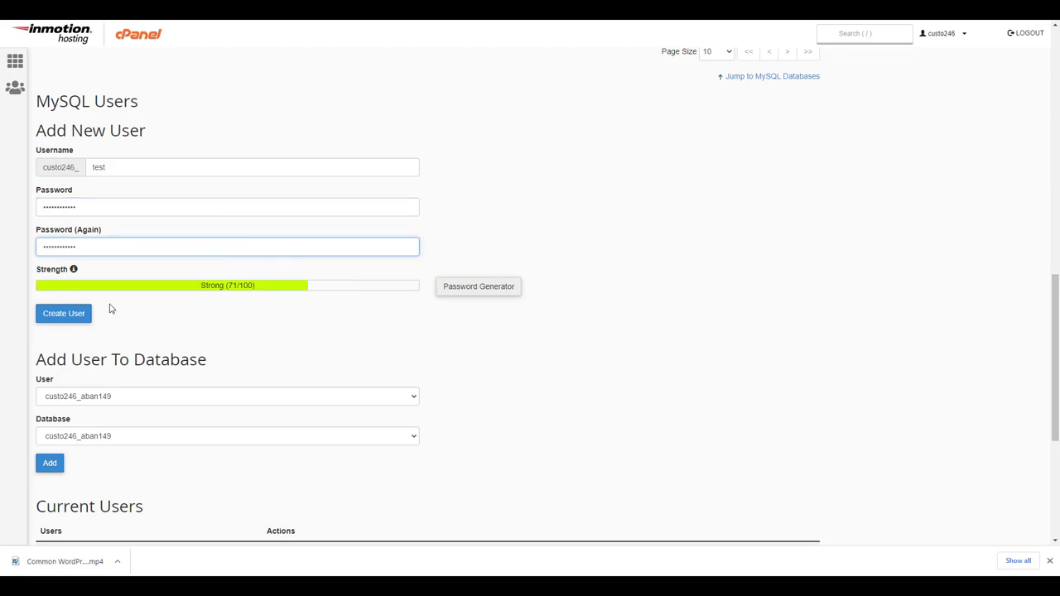
left_click(74, 320)
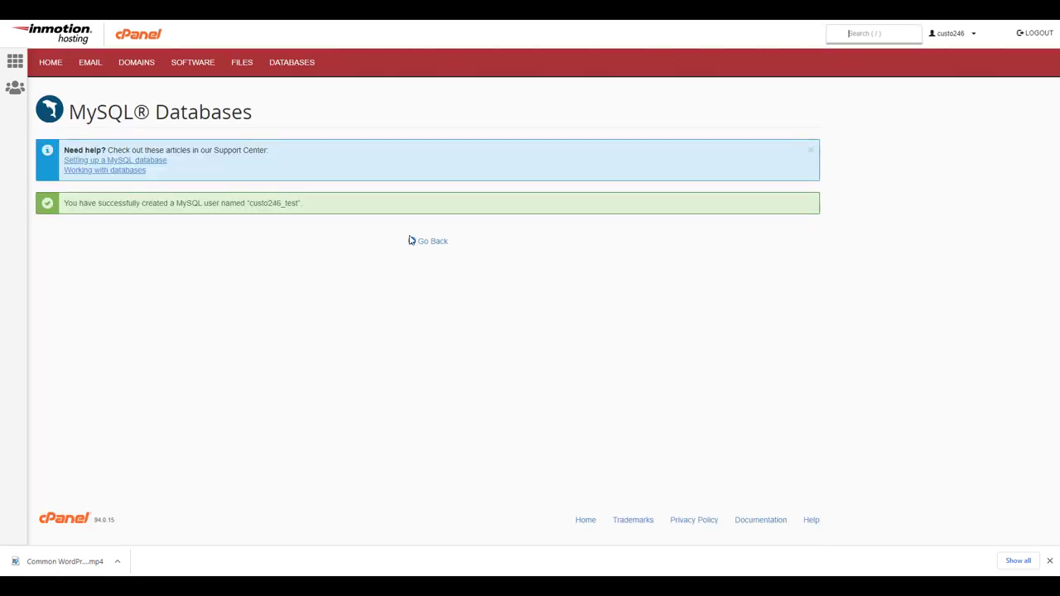
- Go back to the MySQL Databases page and scroll to the user sections
left_click(434, 241)
scroll(223, 319, "down", 4)
scroll(217, 315, "up", 1)
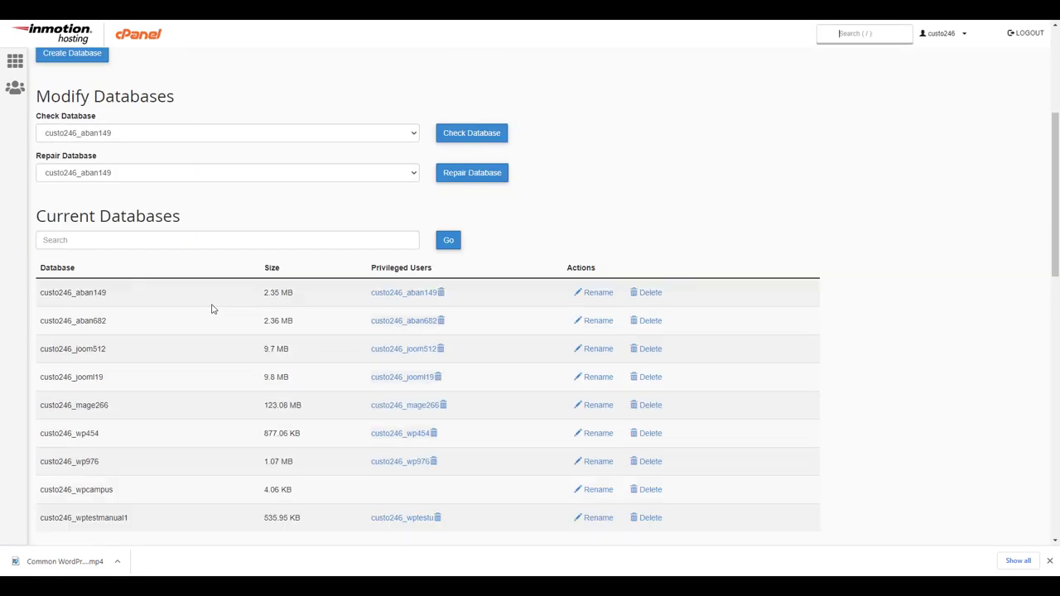
scroll(124, 229, "down", 5)
- Add the test user to the wp454 database under Add User To Database
scroll(100, 310, "down", 2)
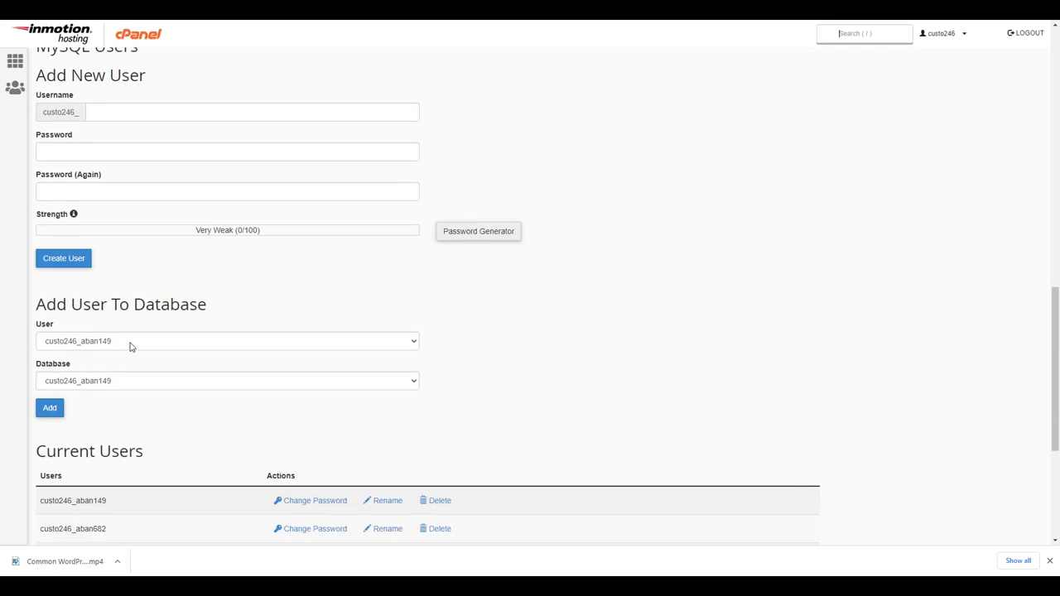
left_click(130, 344)
left_click(110, 414)
left_click(114, 380)
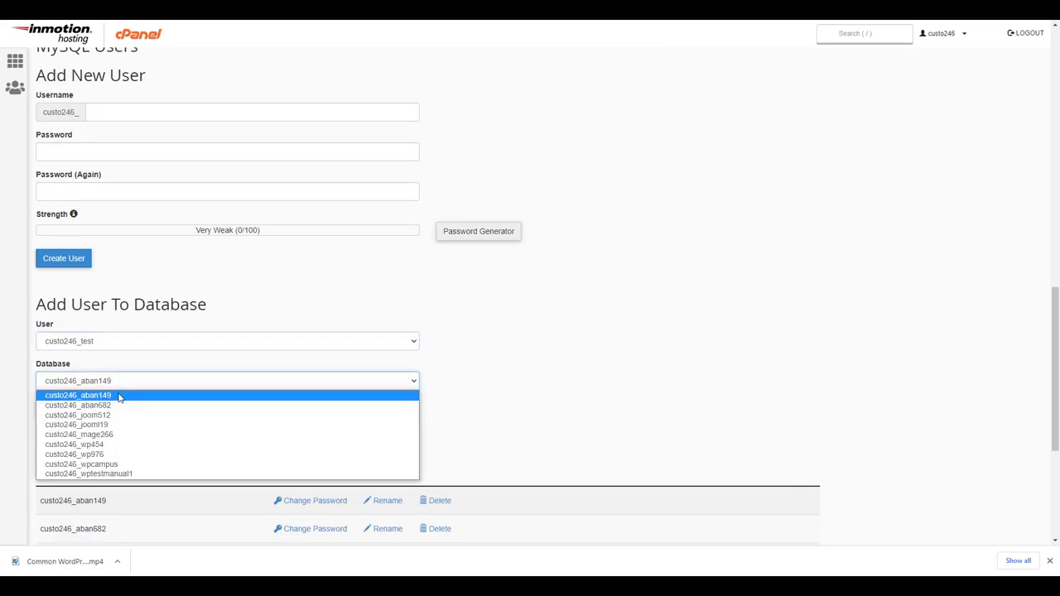
left_click(126, 446)
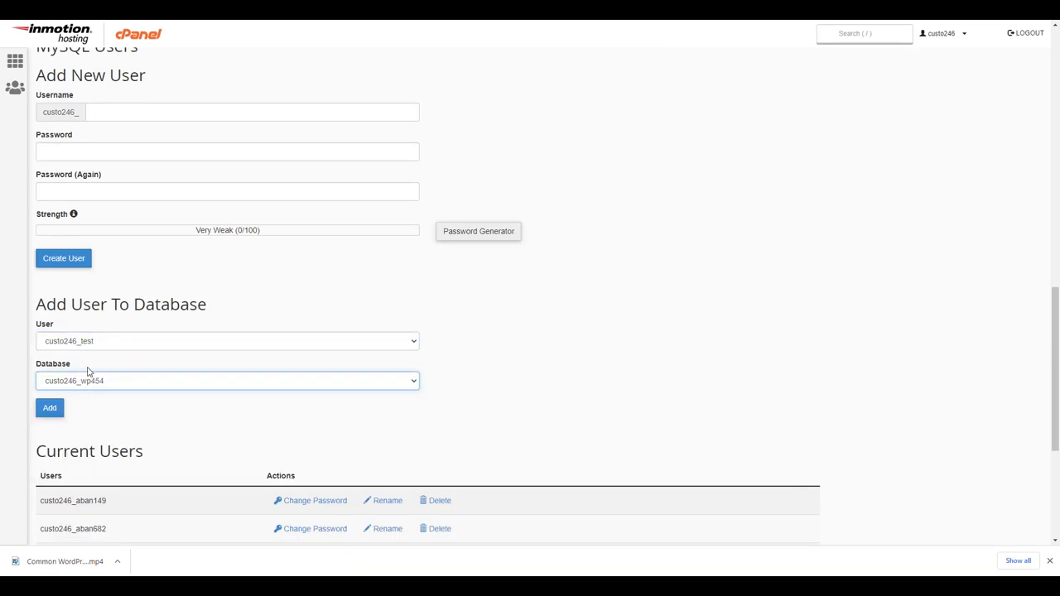
left_click(50, 408)
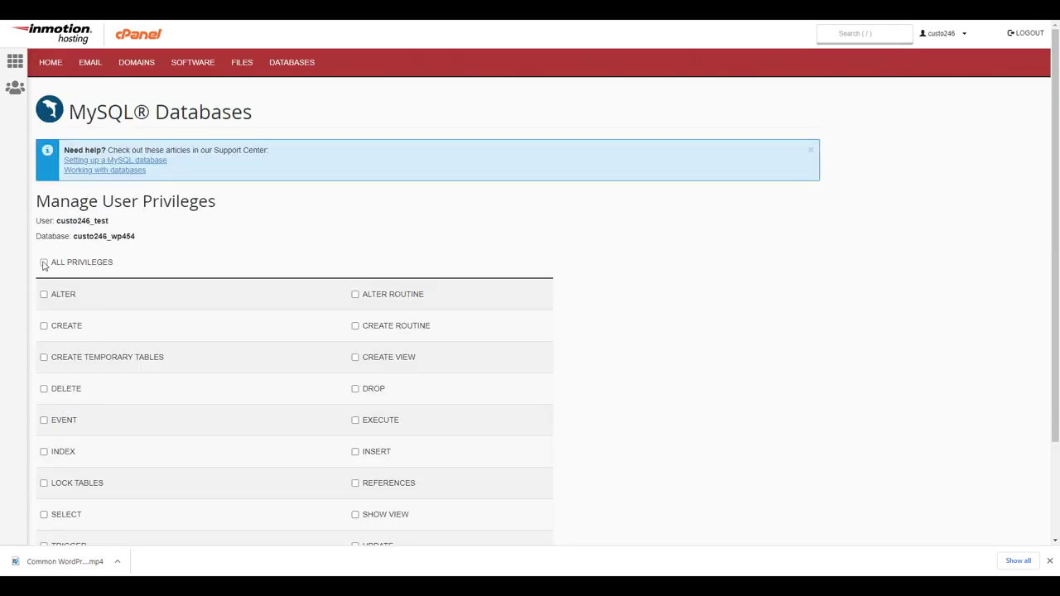
- Grant the test user ALL PRIVILEGES, save, and highlight the user name in the confirmation
left_click(45, 263)
scroll(150, 258, "down", 3)
left_click(70, 462)
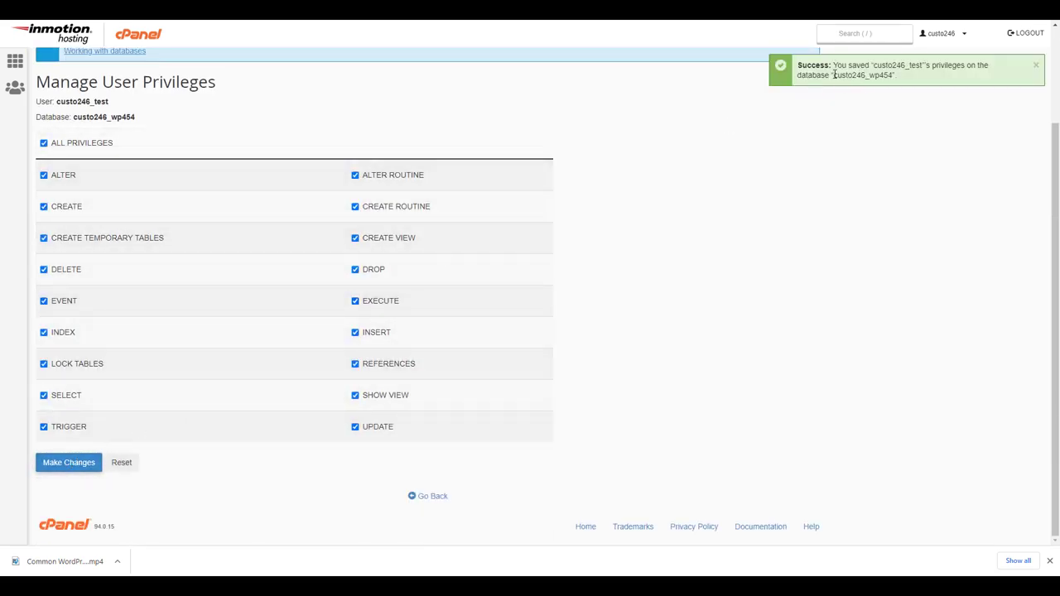
left_click_drag(834, 74, 922, 66)
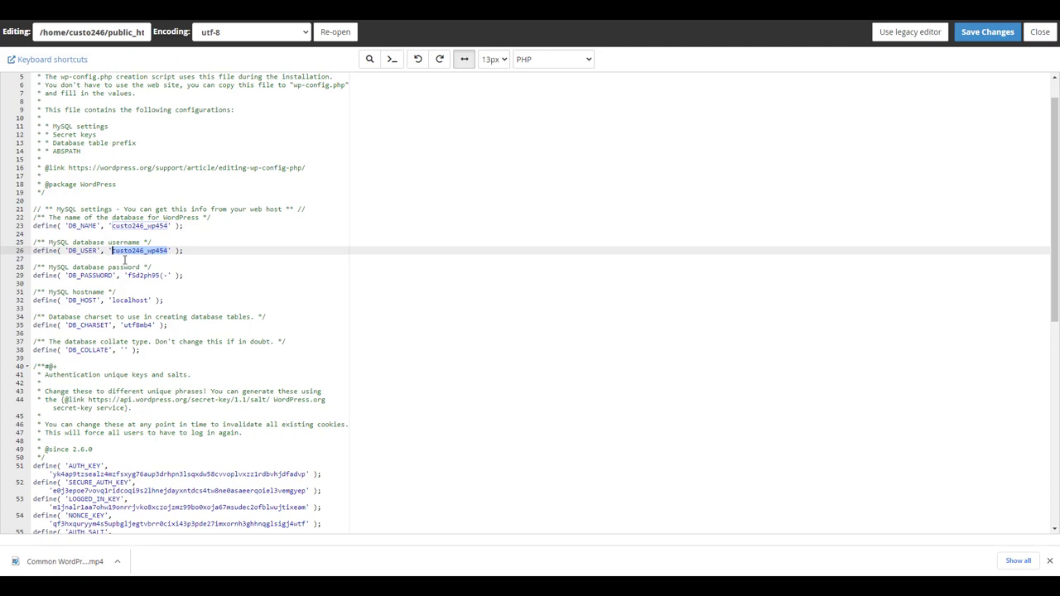
- Set DB_USER to the test user and DB_PASSWORD to its password, then save wp-config.php
left_click(116, 241)
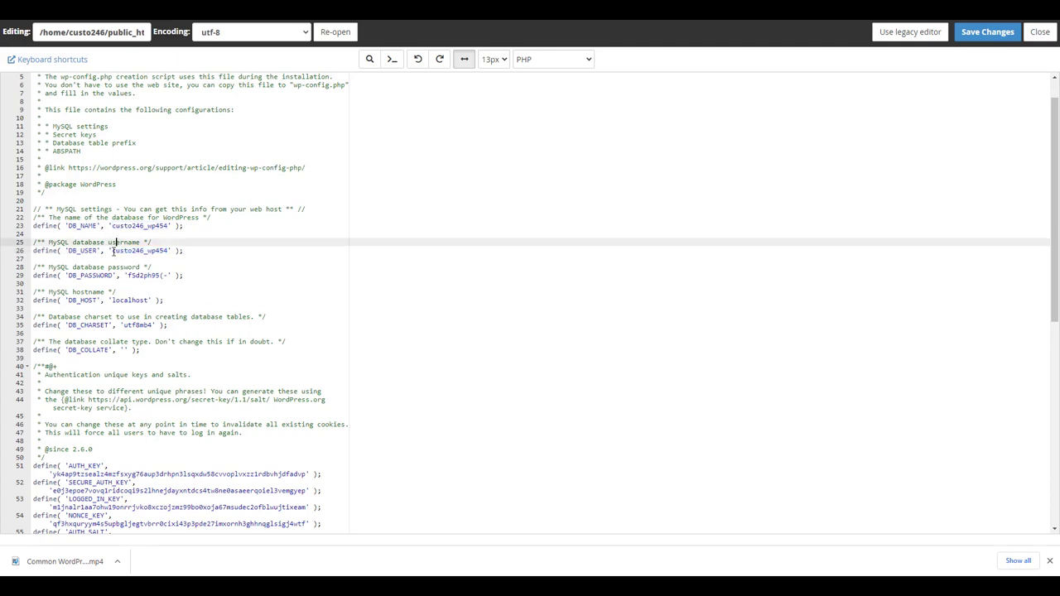
left_click_drag(113, 251, 170, 251)
type("custo246_test")
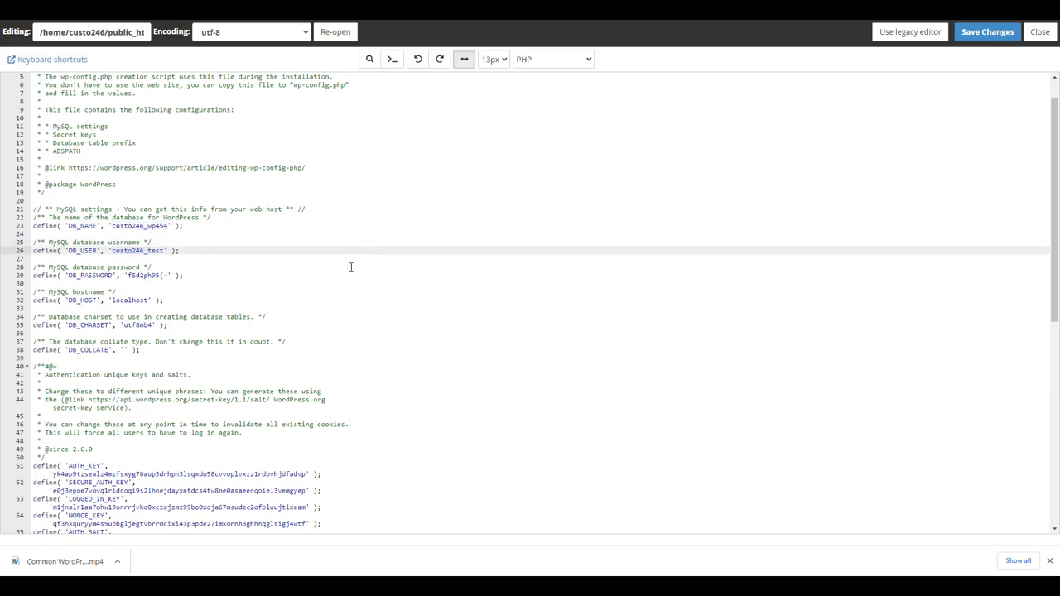
left_click_drag(128, 276, 168, 277)
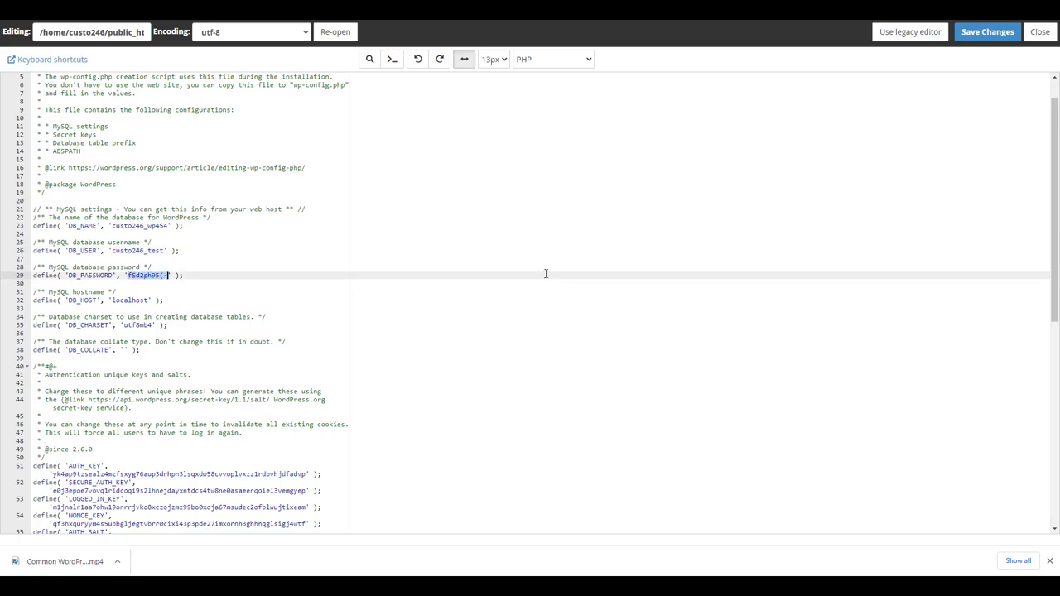
left_click(973, 38)
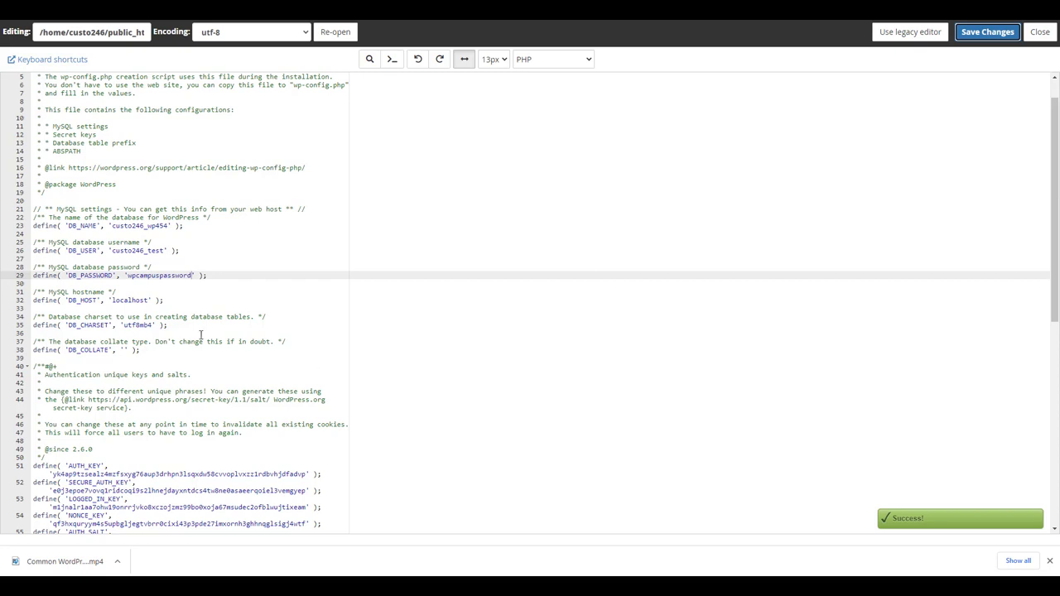
- Replace the DB_HOST value localhost with example.com:3306 on line 32
left_click(141, 301)
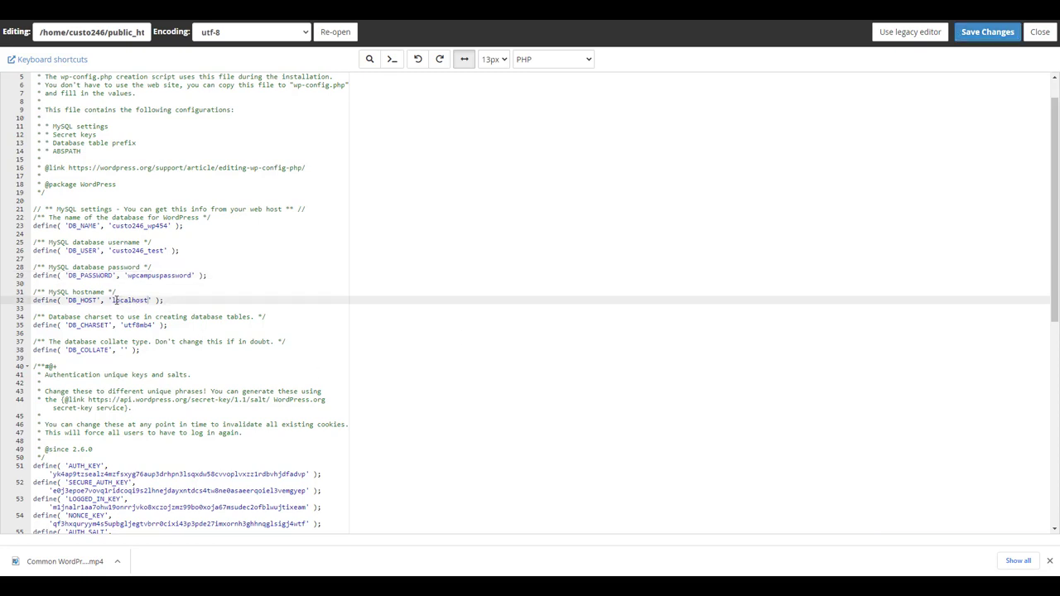
left_click_drag(112, 300, 149, 301)
type("example.com:3306")
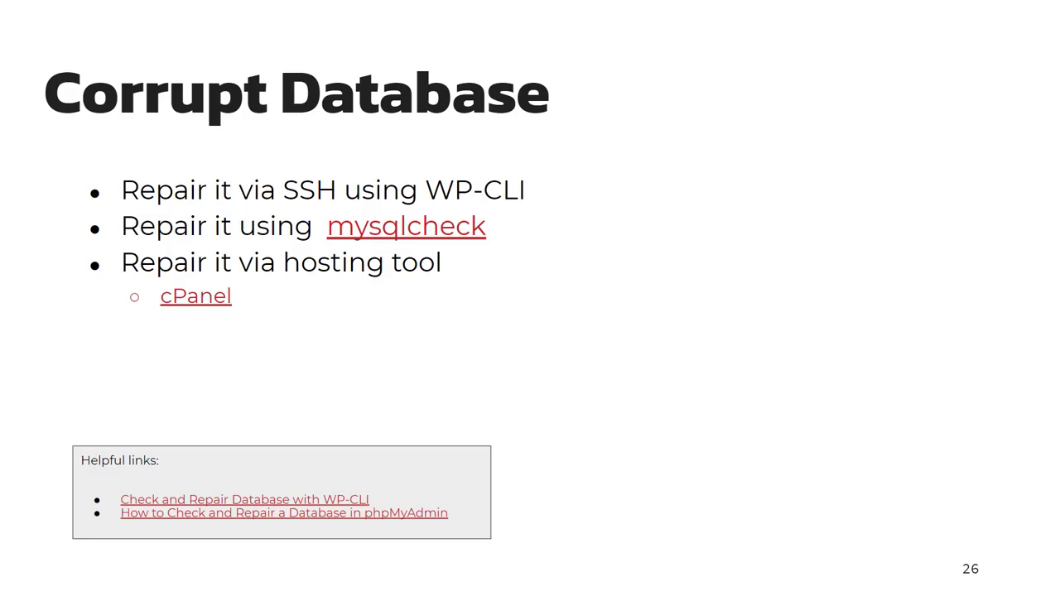
- Run the ssh -p 2222 login to the hosting server in PowerShell
key("Return")
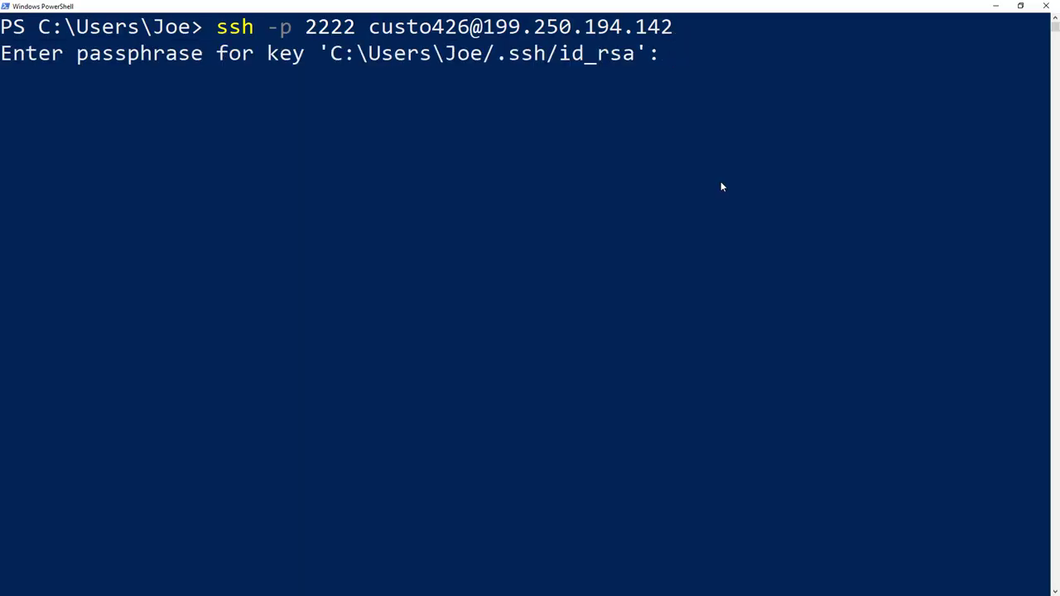
- Enter the SSH key passphrase and change into the public_html folder
key("Return")
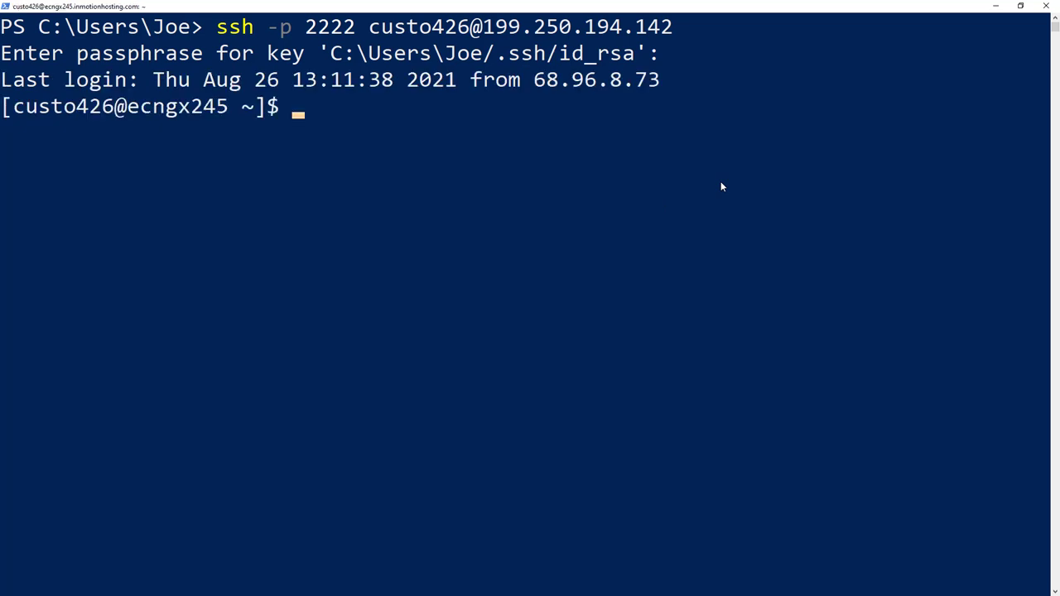
type("cd public_html")
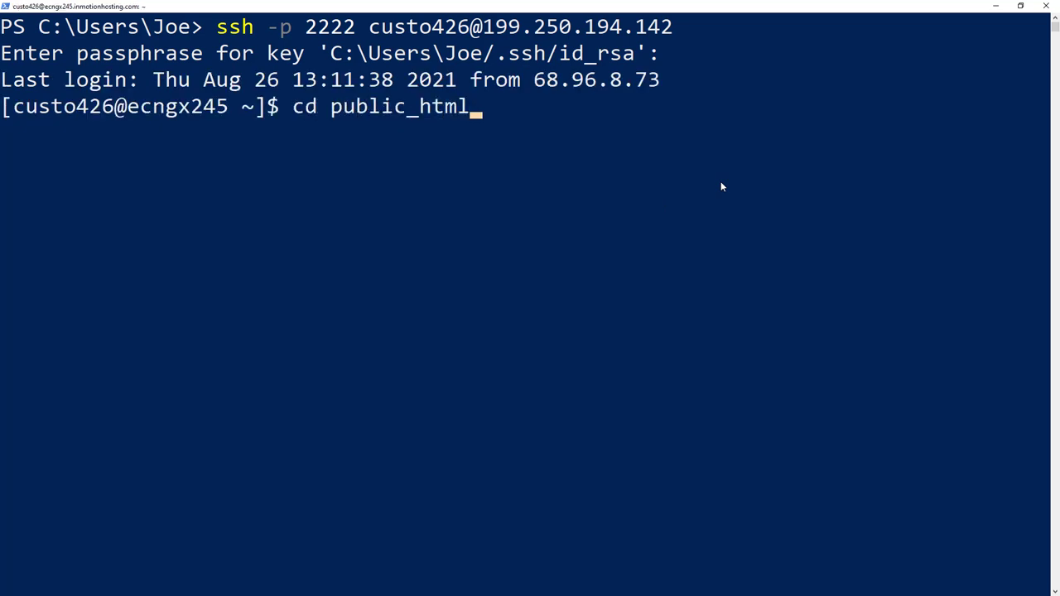
key("Return")
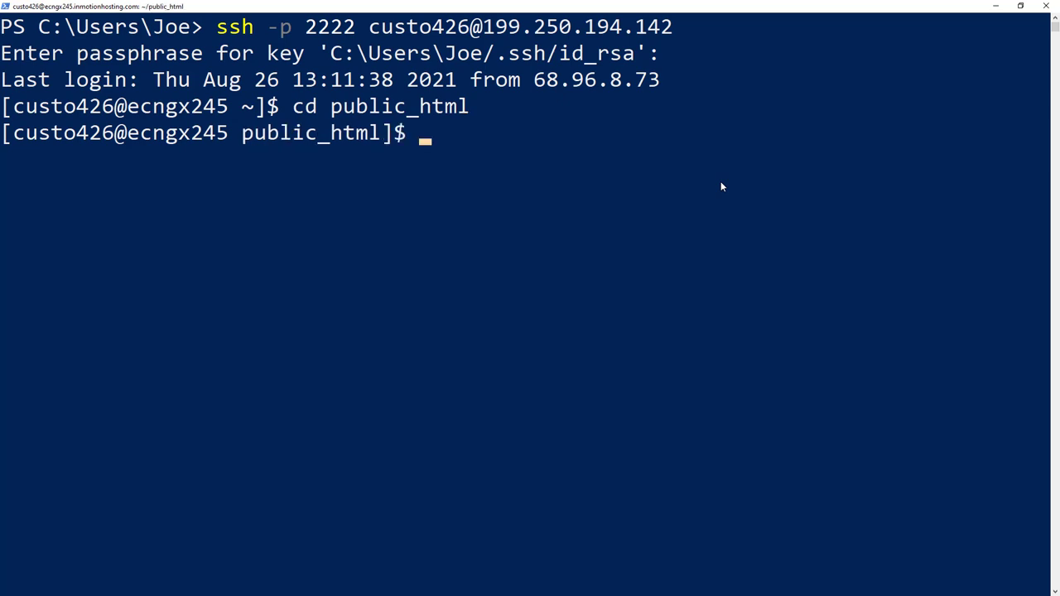
- Run wp db check and then wp db repair on the WordPress database
type("wp db check")
key("Return")
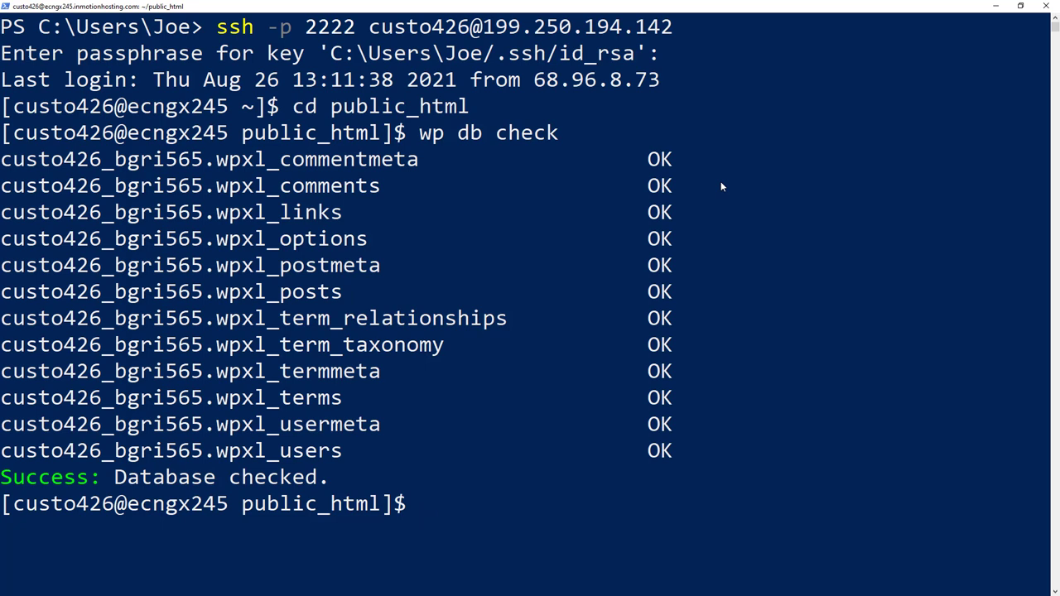
type("wp db repair")
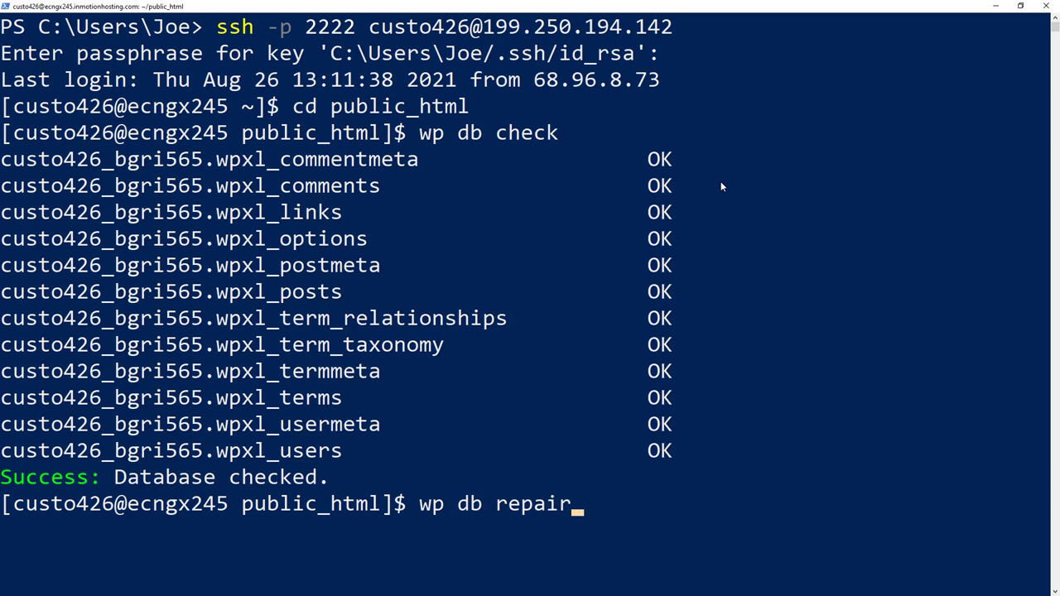
key("Return")
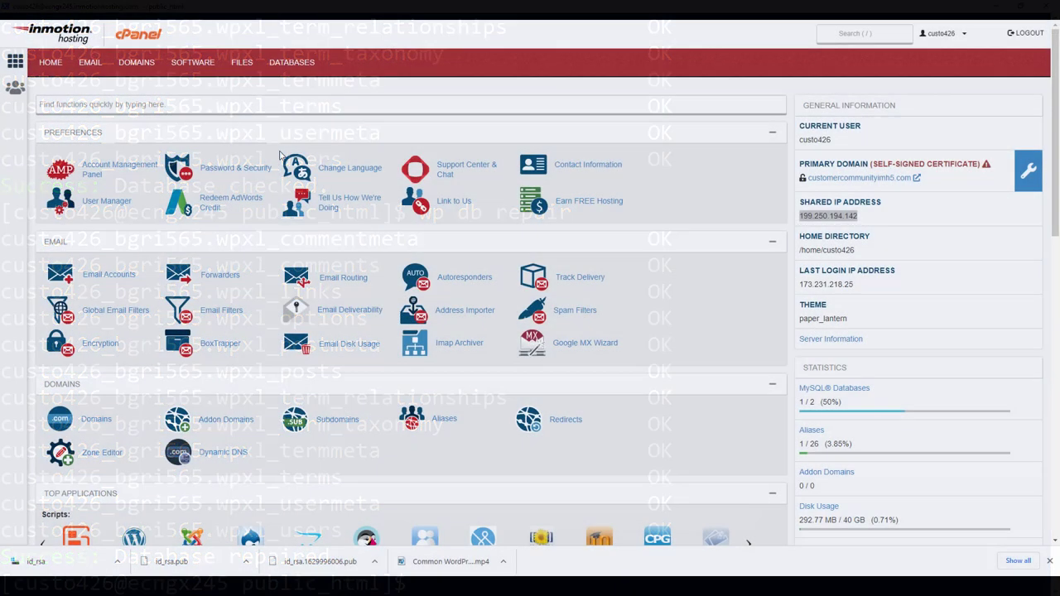
- Open MySQL Databases and run Check Database on bgri565
scroll(285, 74, "down", 10)
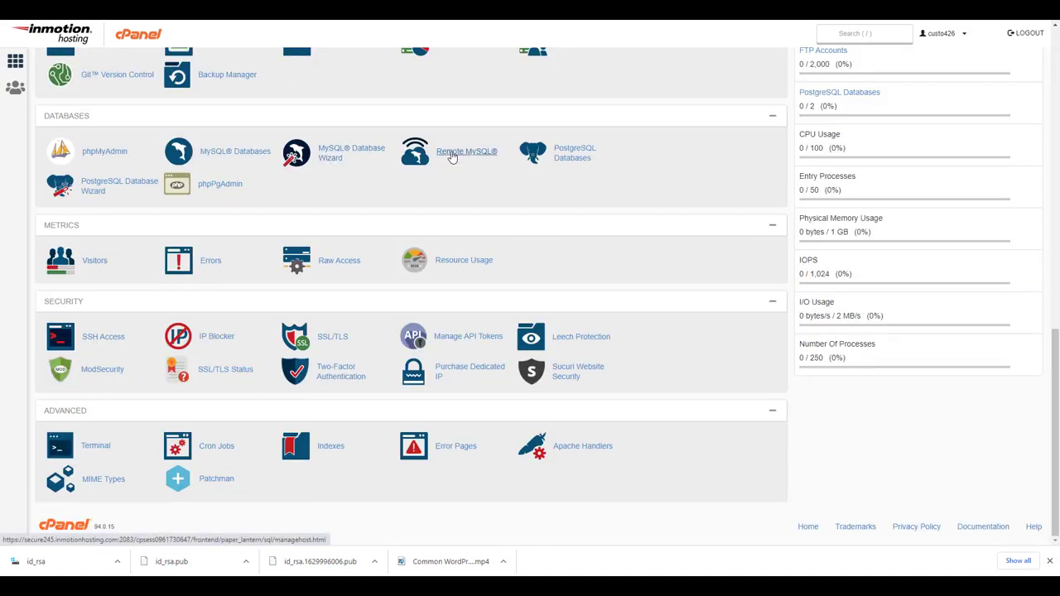
left_click(234, 151)
scroll(274, 296, "down", 3)
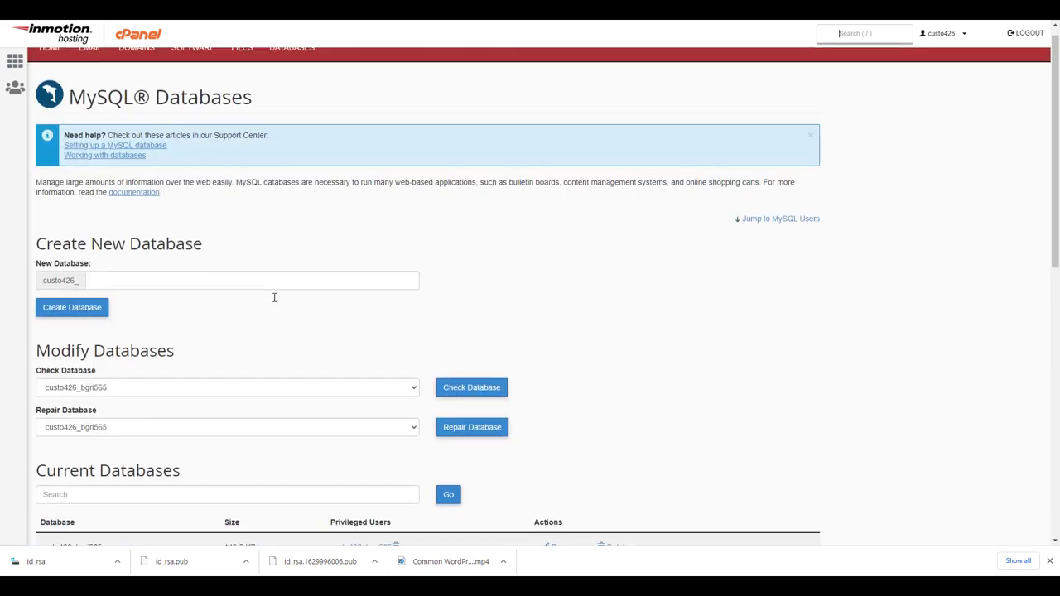
left_click(362, 289)
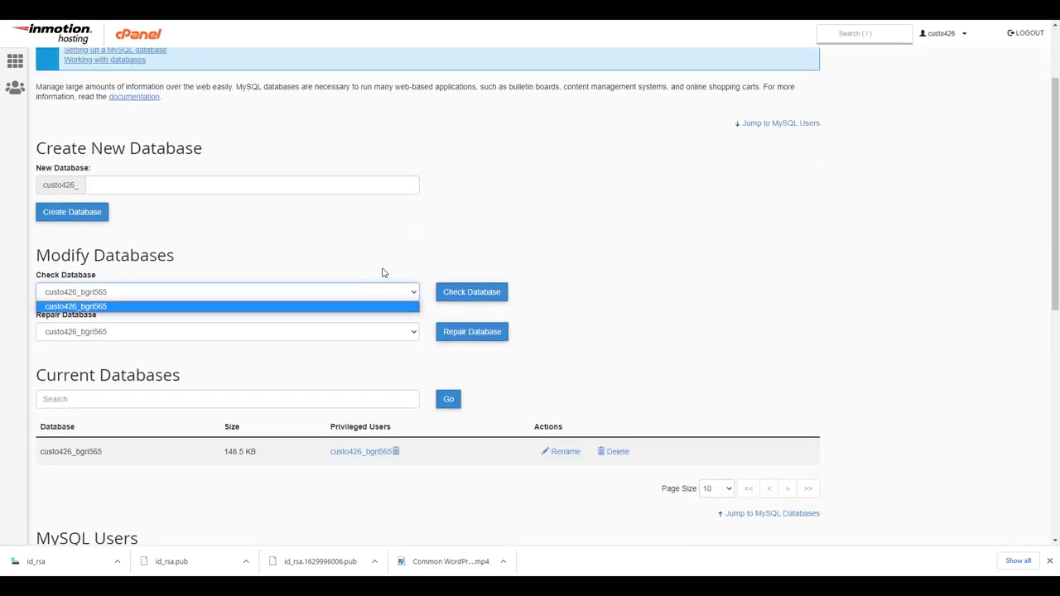
left_click(452, 306)
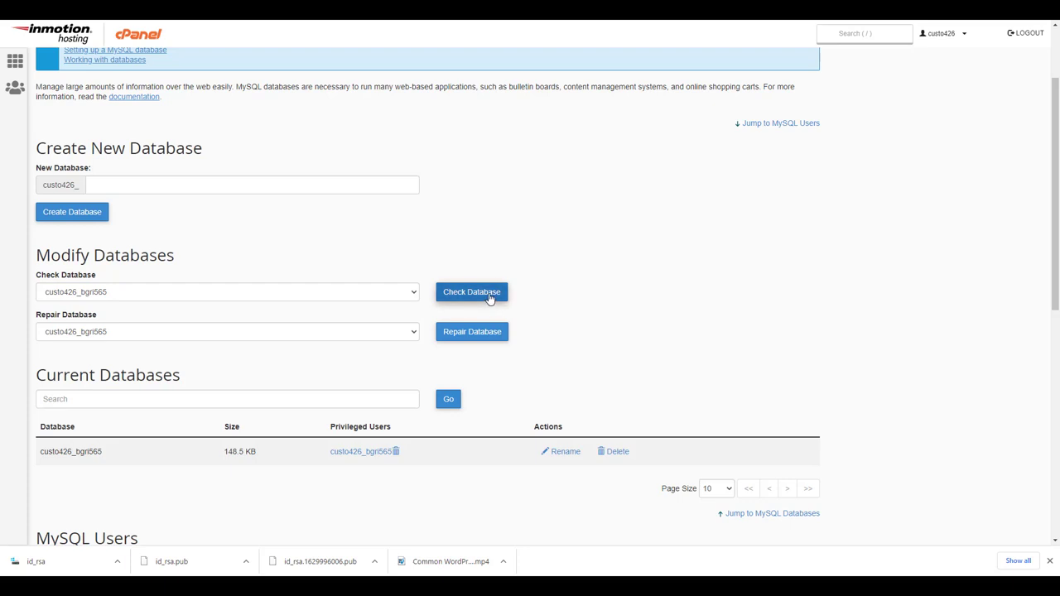
left_click(489, 299)
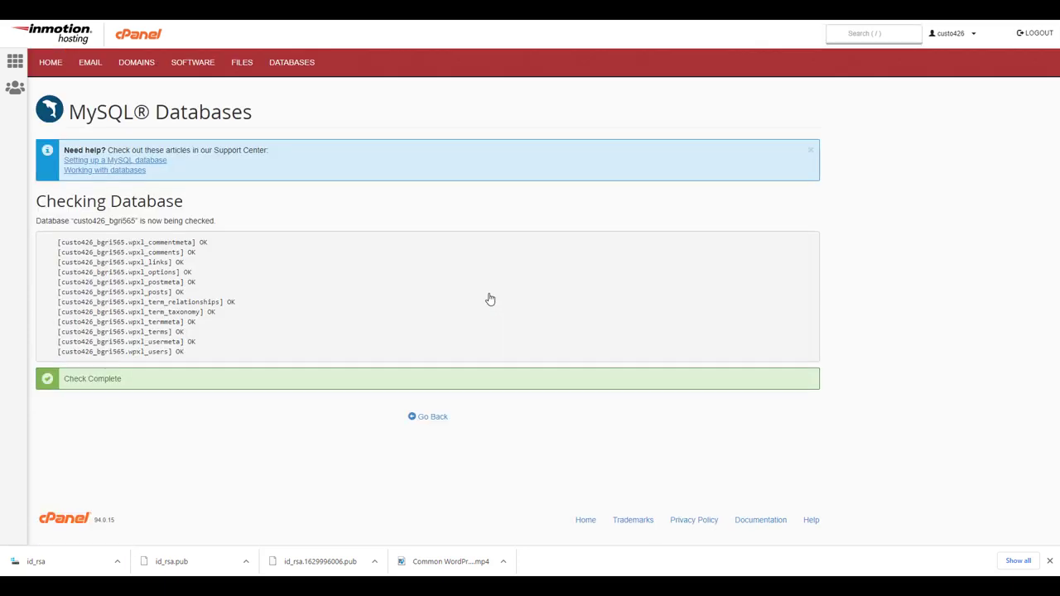
- Repair the bgri565 database and highlight the Repair Complete! message
left_click(431, 418)
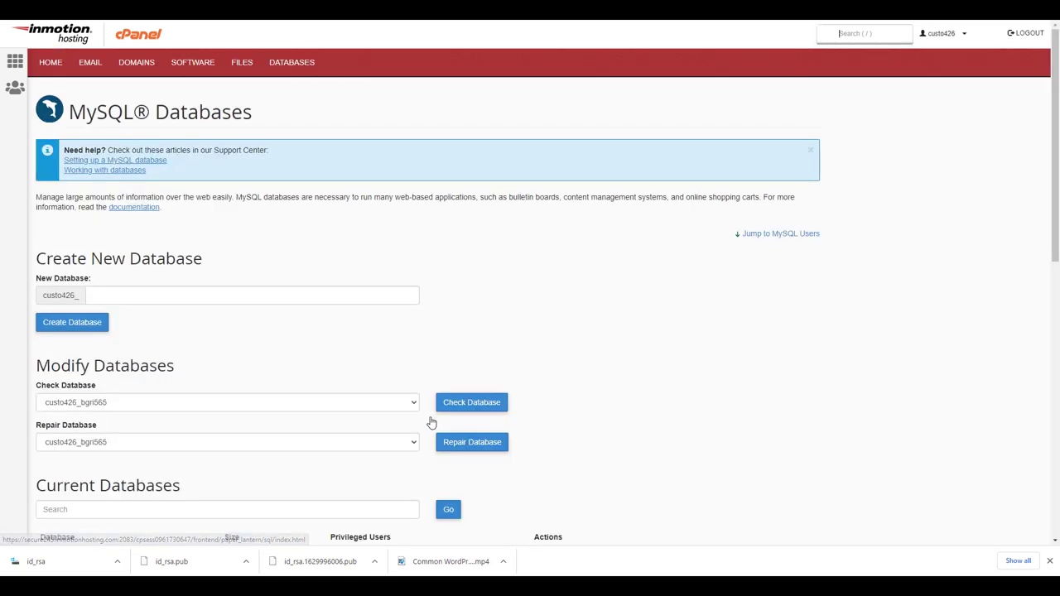
left_click(399, 446)
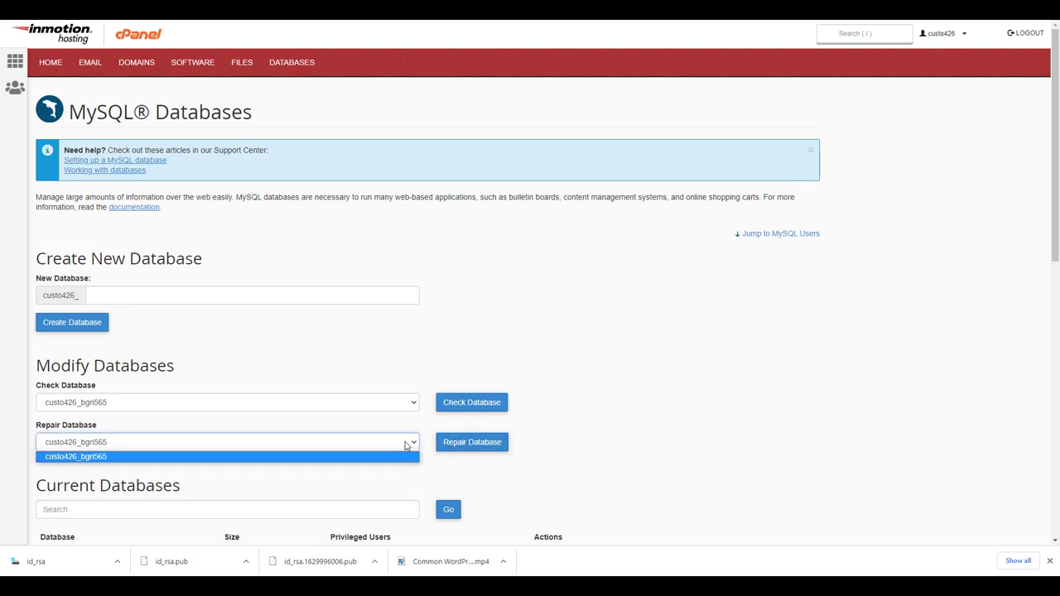
left_click(440, 452)
left_click(441, 447)
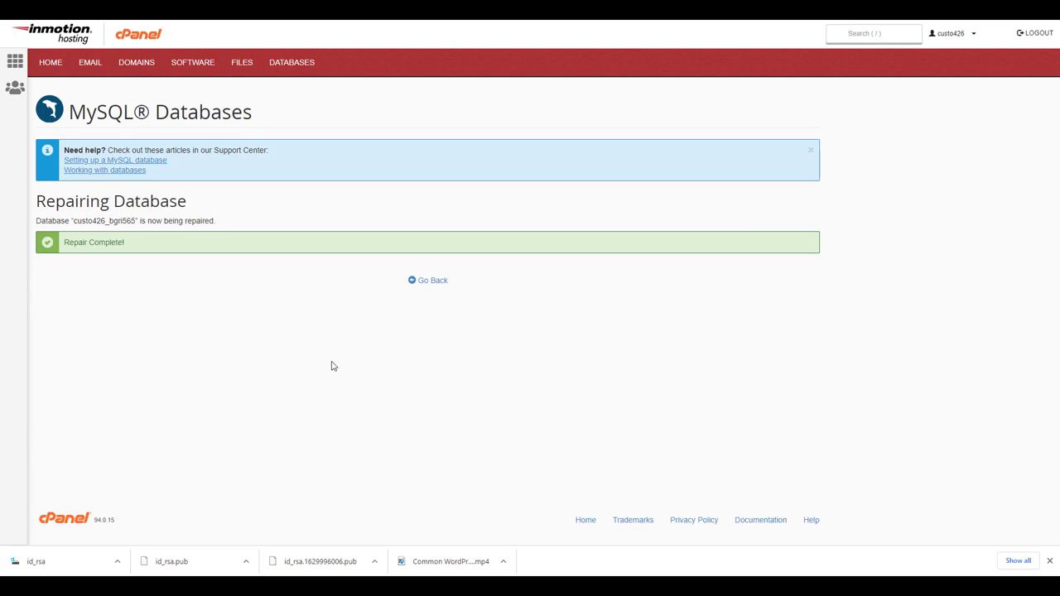
left_click_drag(122, 240, 65, 238)
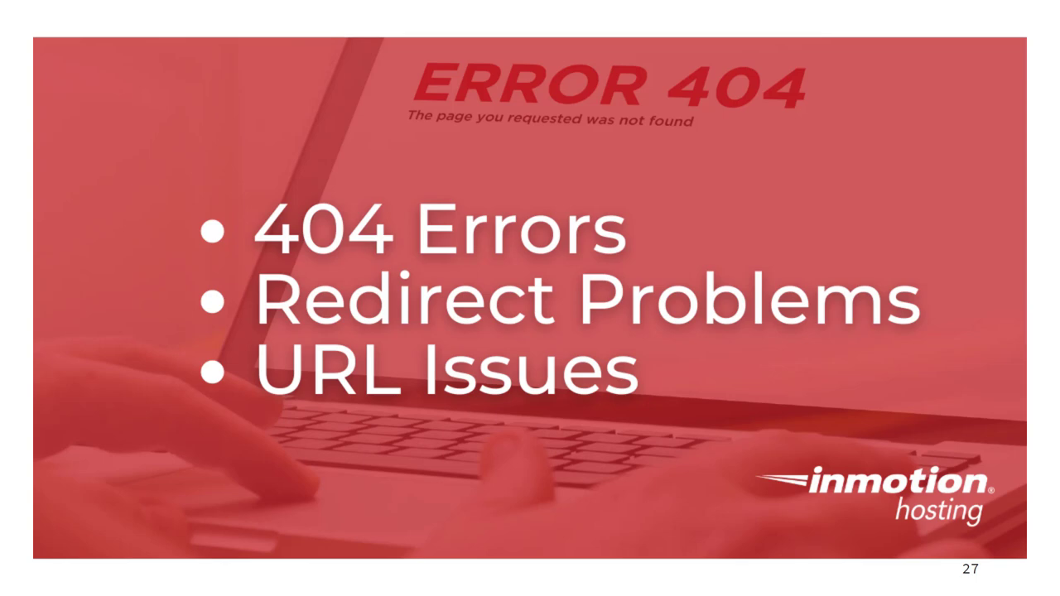
- Advance from slide 27 to slide 28, 'Reset Permalinks', about restoring .htaccess rules
key("Right")
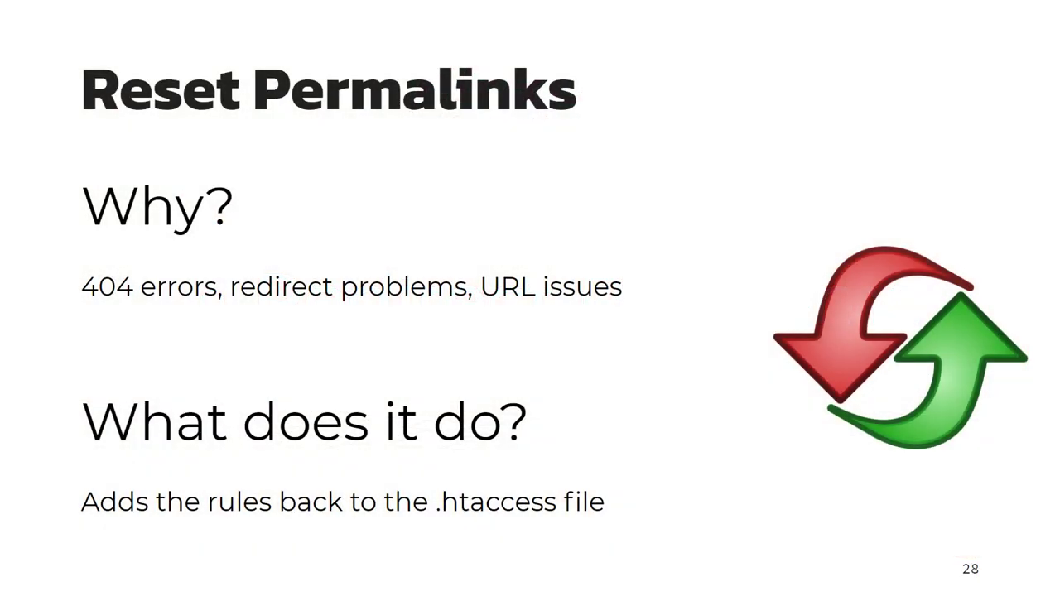
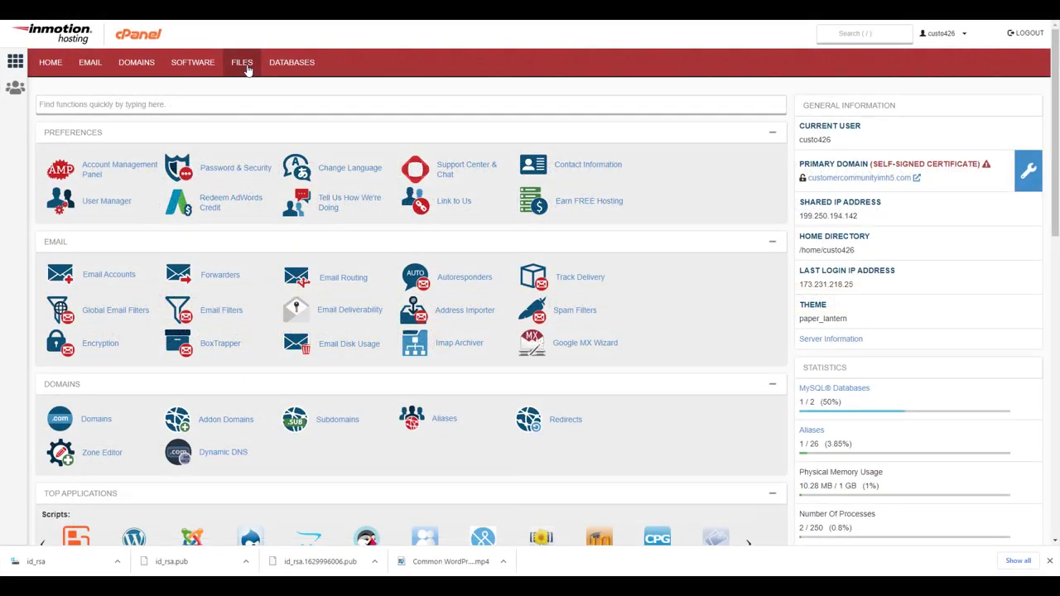
- Scroll the cPanel dashboard down to the Files section
scroll(246, 67, "down", 10)
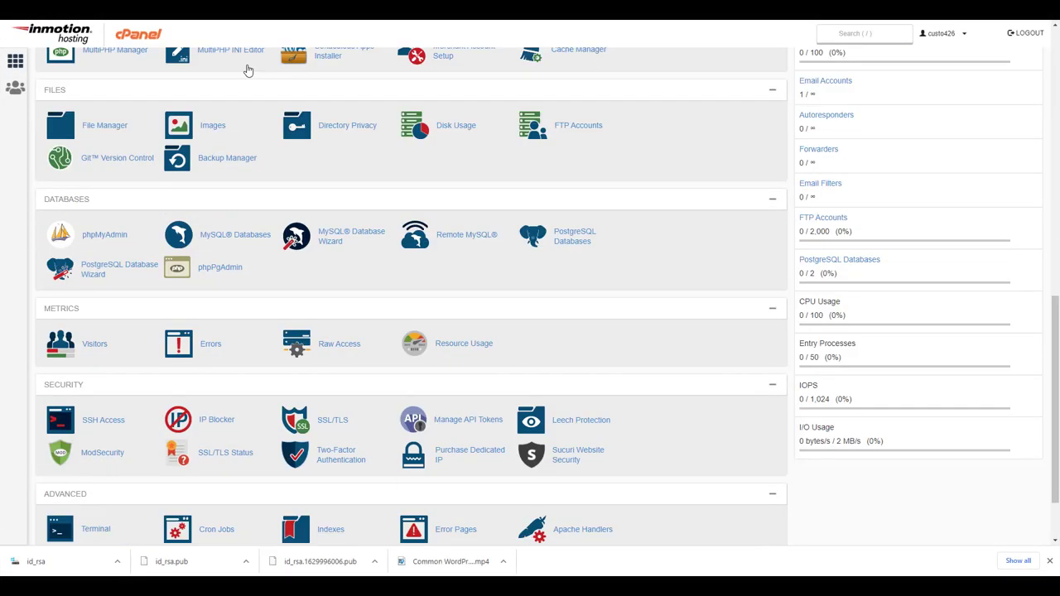
- In File Manager's public_html folder, rename .htaccess to .htaccess.old
left_click(113, 126)
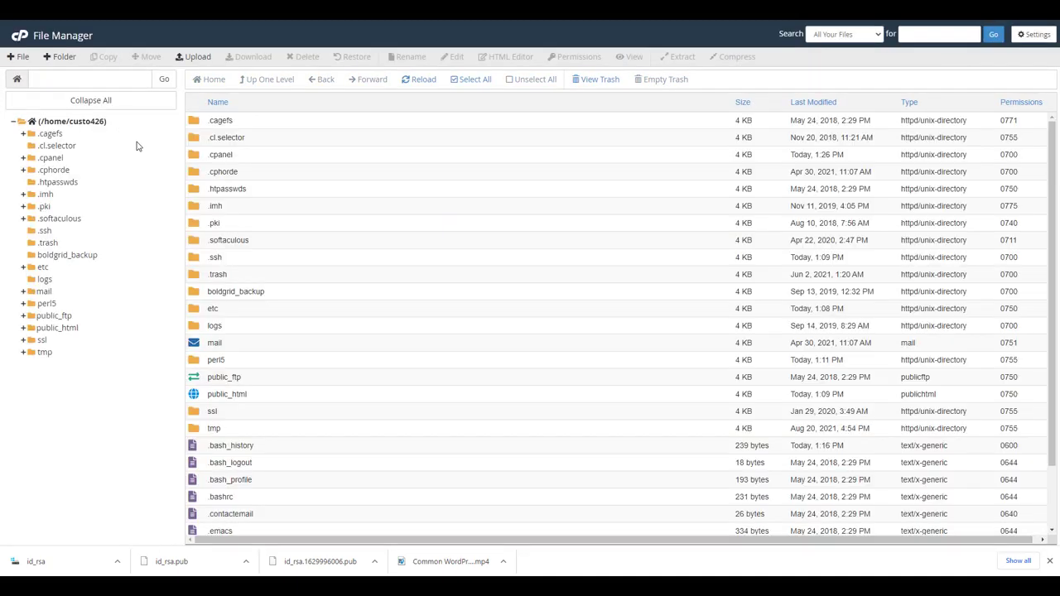
double_click(209, 393)
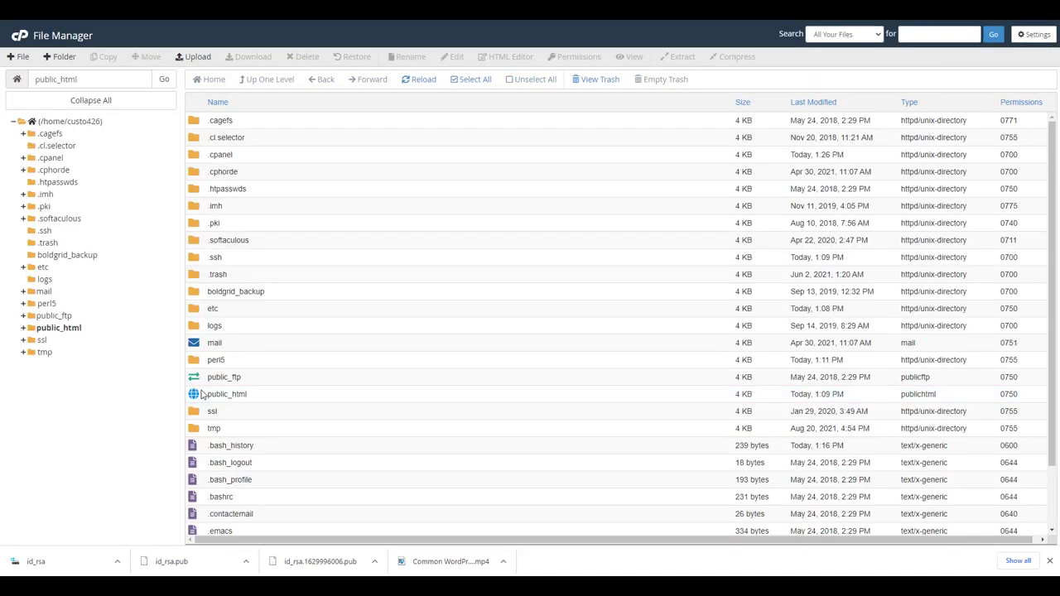
right_click(224, 224)
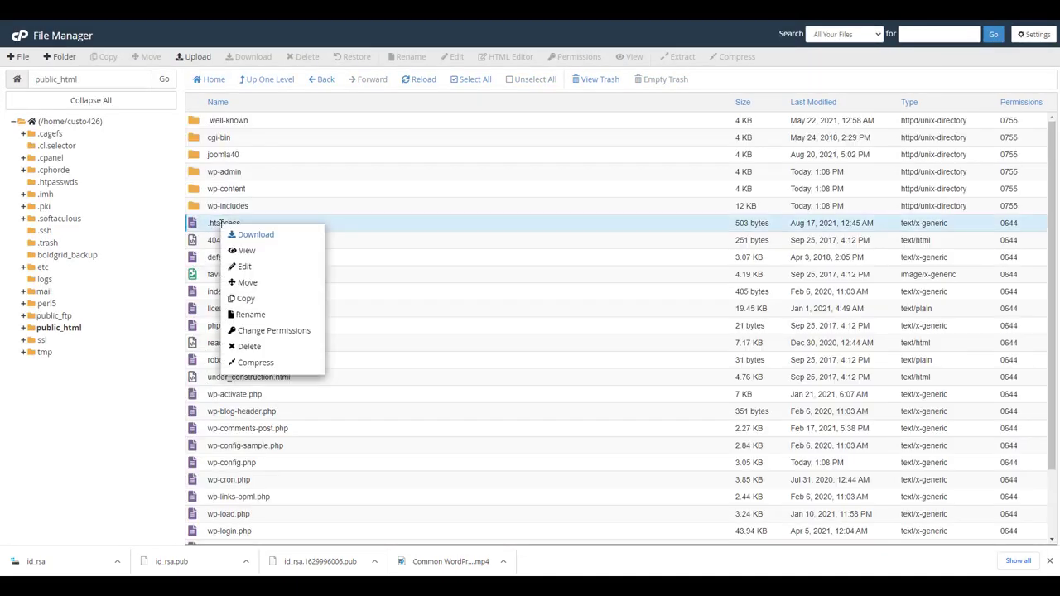
left_click(269, 315)
type(".old")
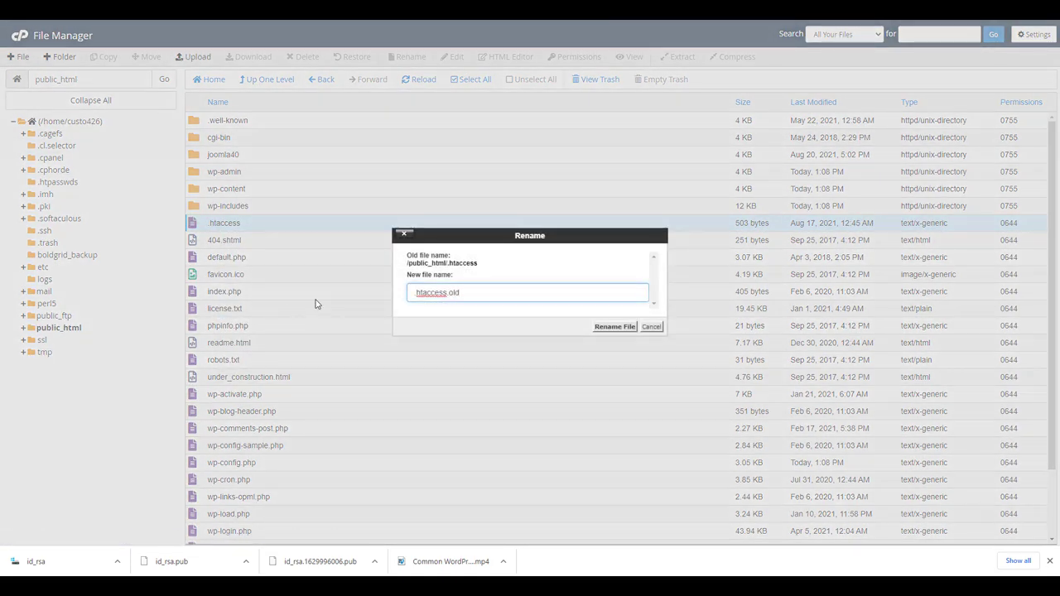
key("Return")
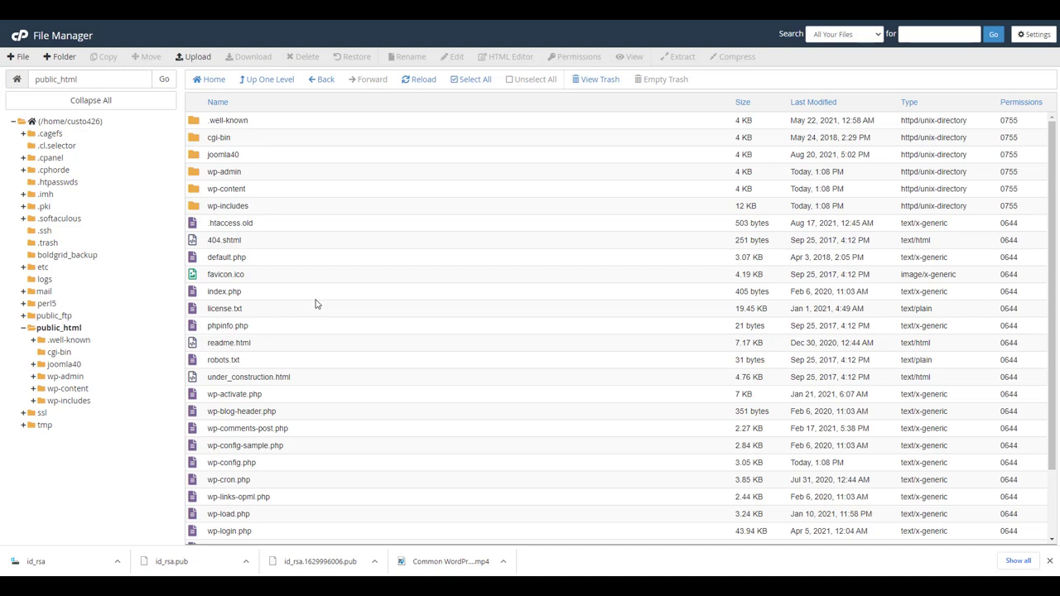
left_click(245, 224)
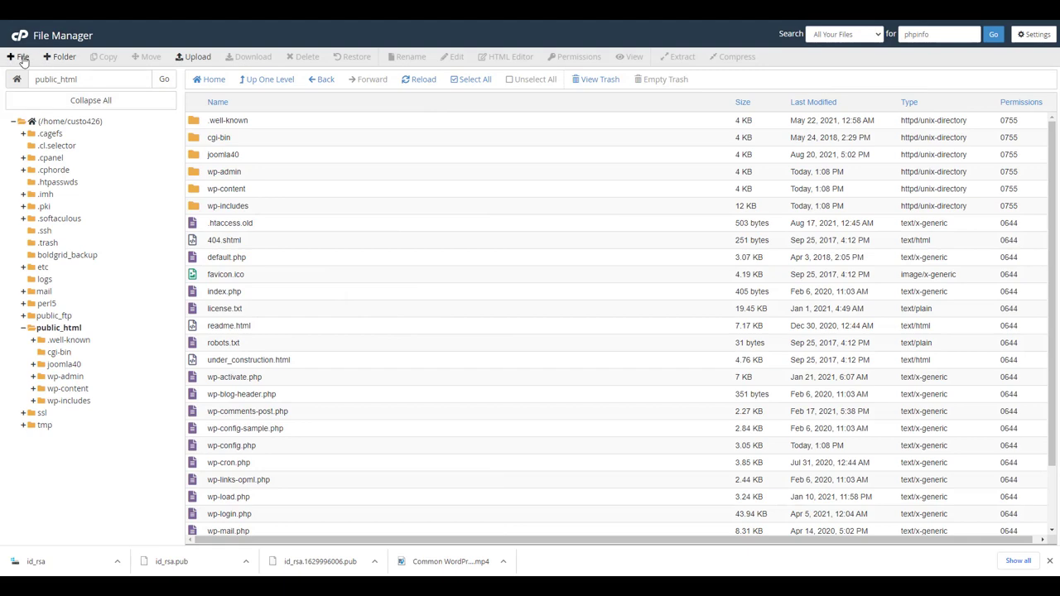
- Create a new file named phpinfo.php in public_html
left_click(21, 56)
type("phpinfo.php")
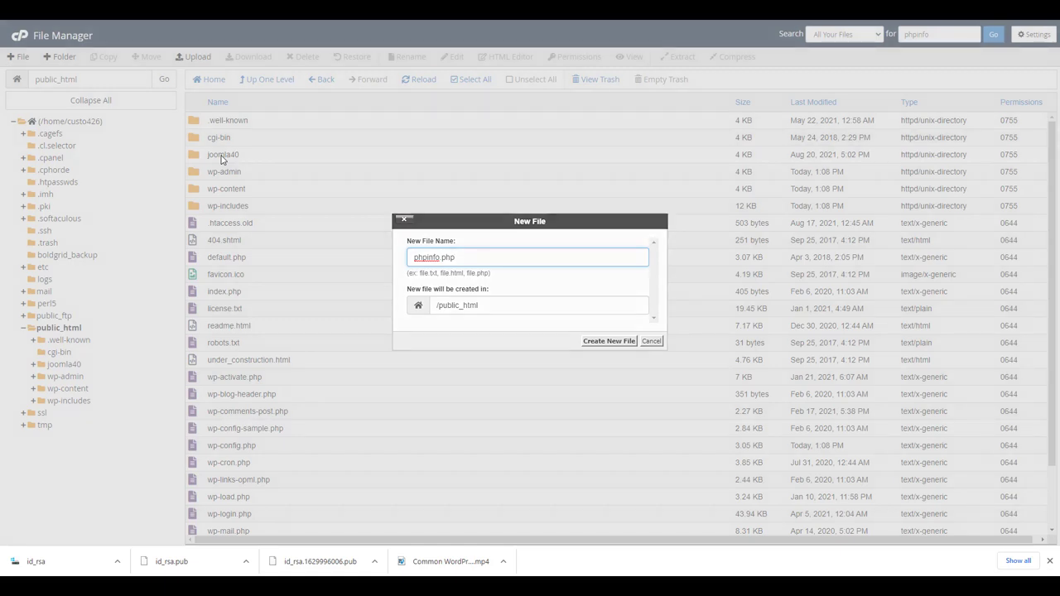
key("Return")
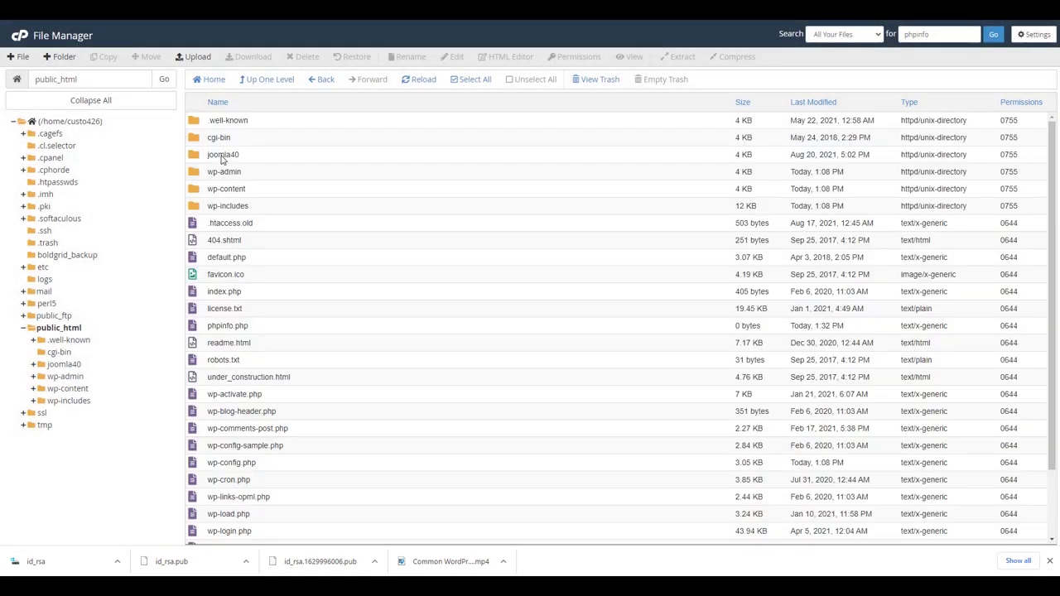
- Put <?php phpinfo(); ?> into phpinfo.php, save it, and view the PHP info page
right_click(206, 329)
left_click(224, 373)
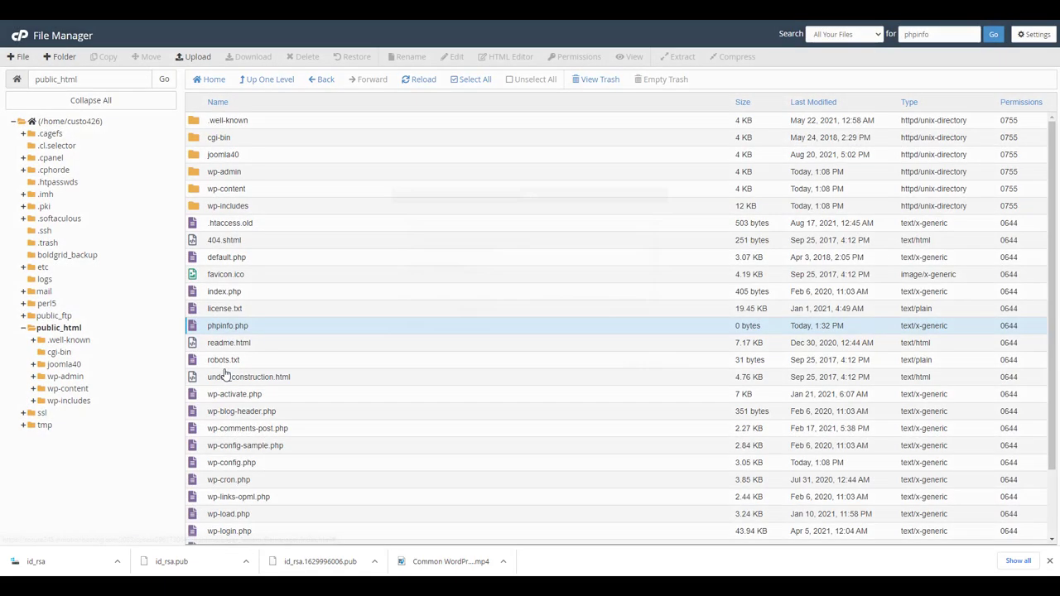
left_click(628, 368)
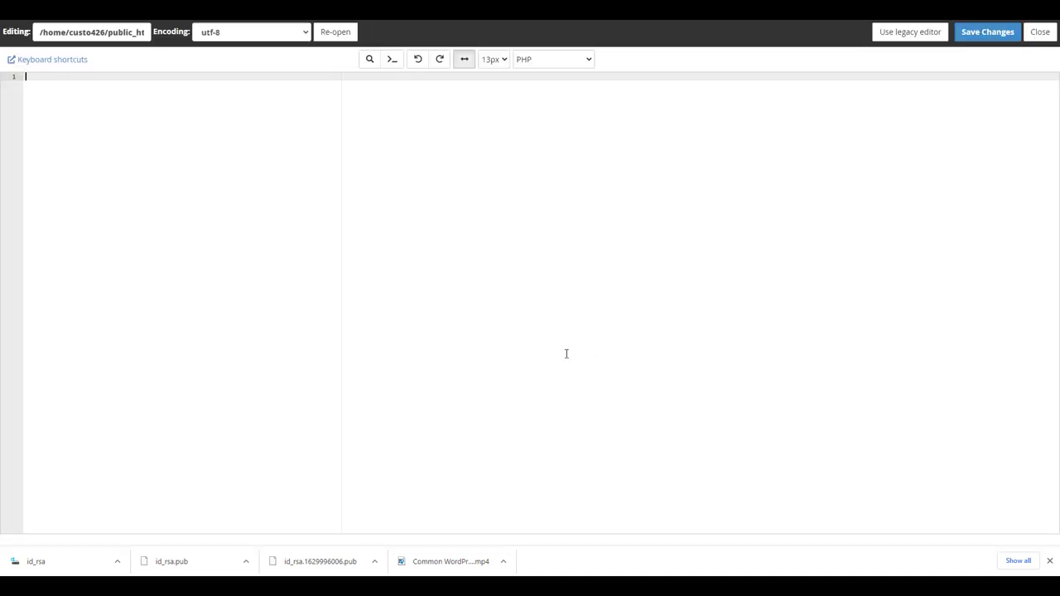
type("<?php phpinfo(); ?>")
left_click_drag(102, 77, 26, 77)
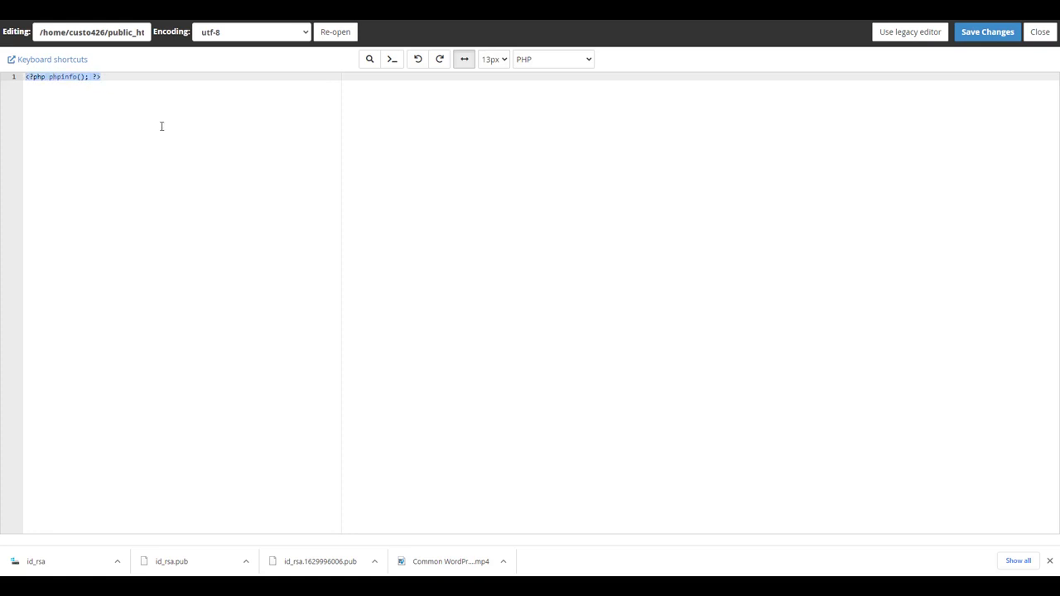
left_click(994, 38)
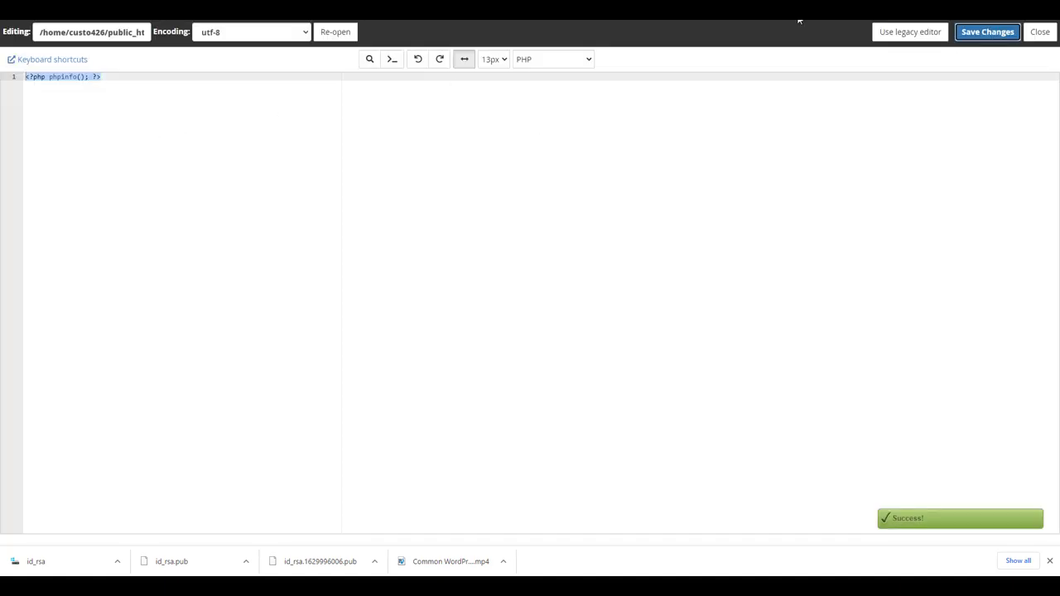
key("ctrl+Tab")
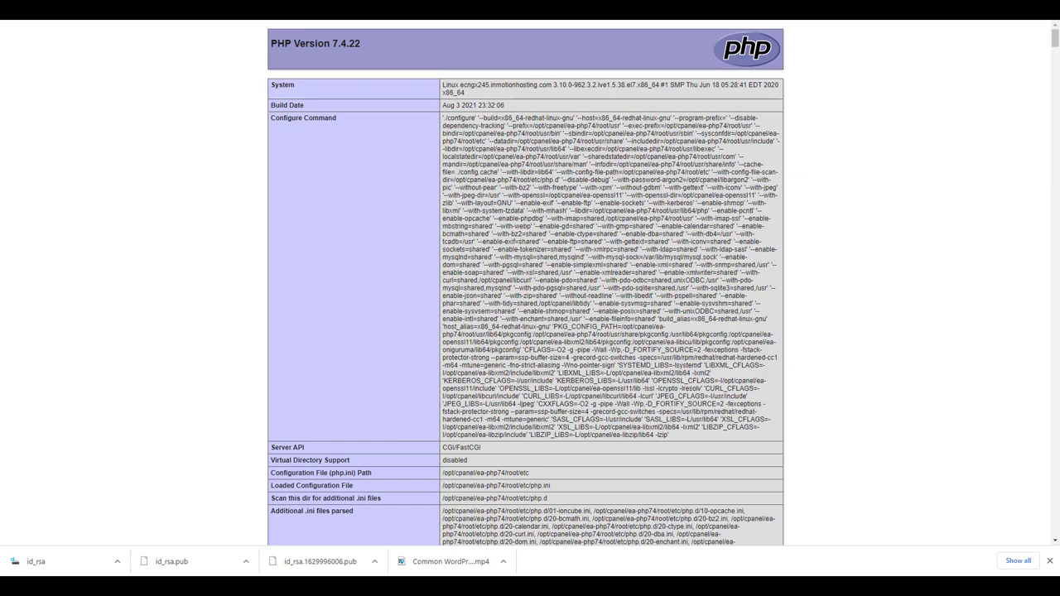
- Search the phpinfo page for memory_ and highlight the 768M memory_limit value
key("ctrl+f")
type("memory")
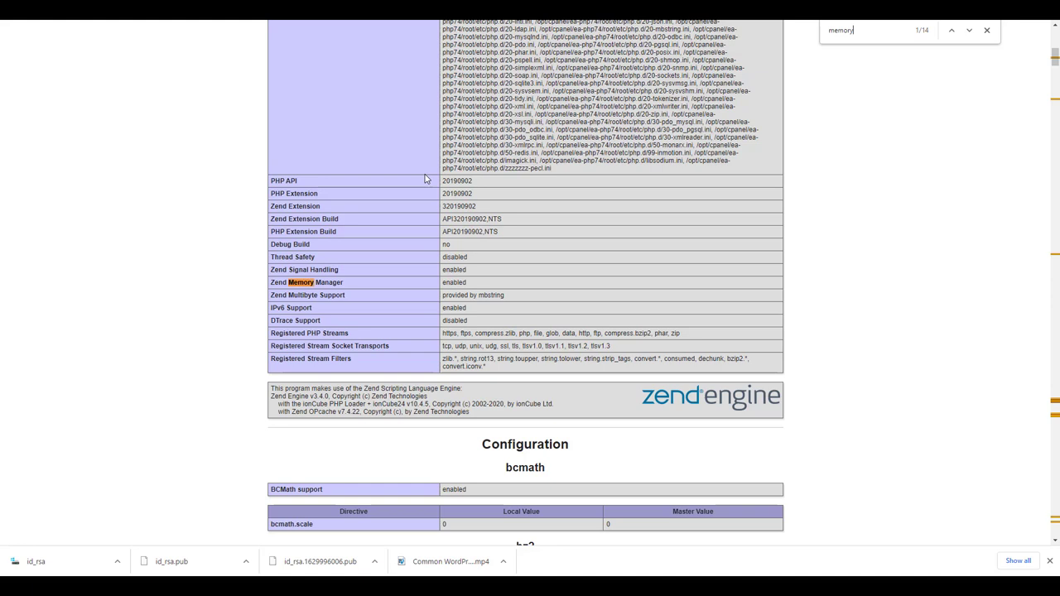
type("_")
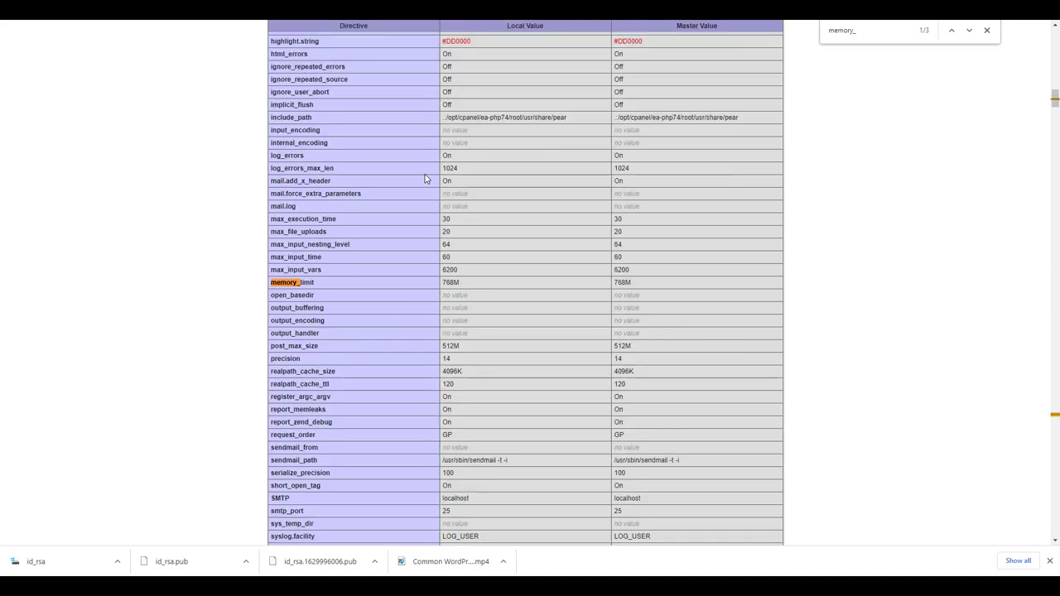
left_click_drag(480, 284, 441, 284)
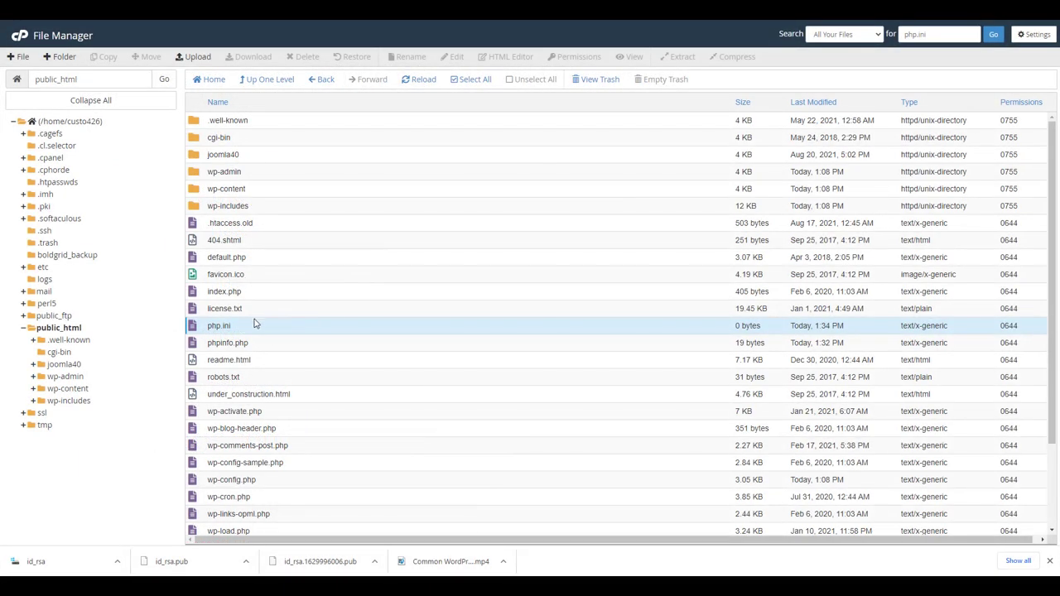
- Open php.ini in the code editor and enter memory_limit = 1024 on line 1
right_click(240, 331)
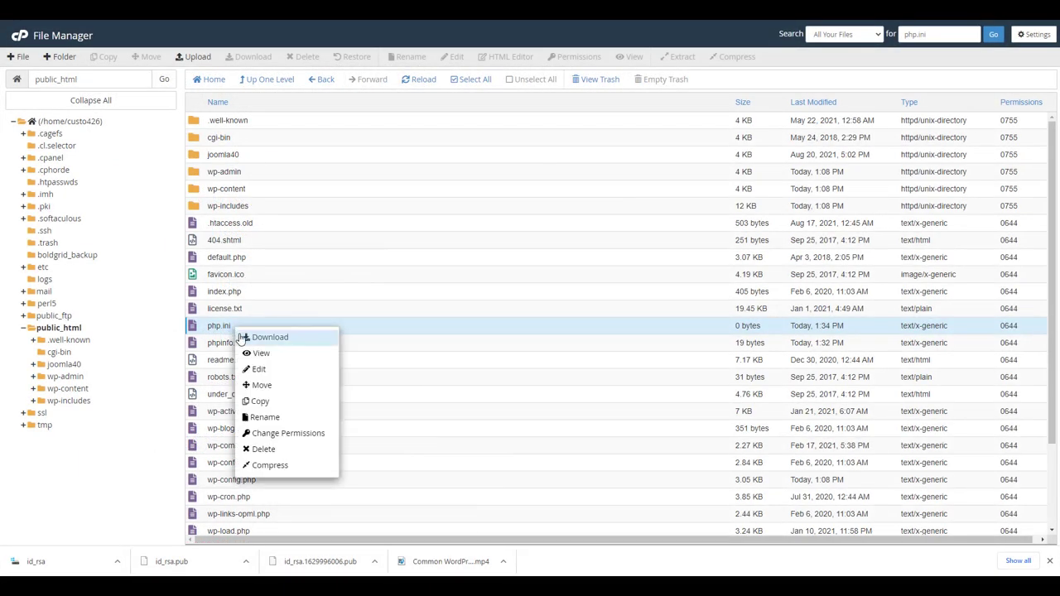
left_click(258, 369)
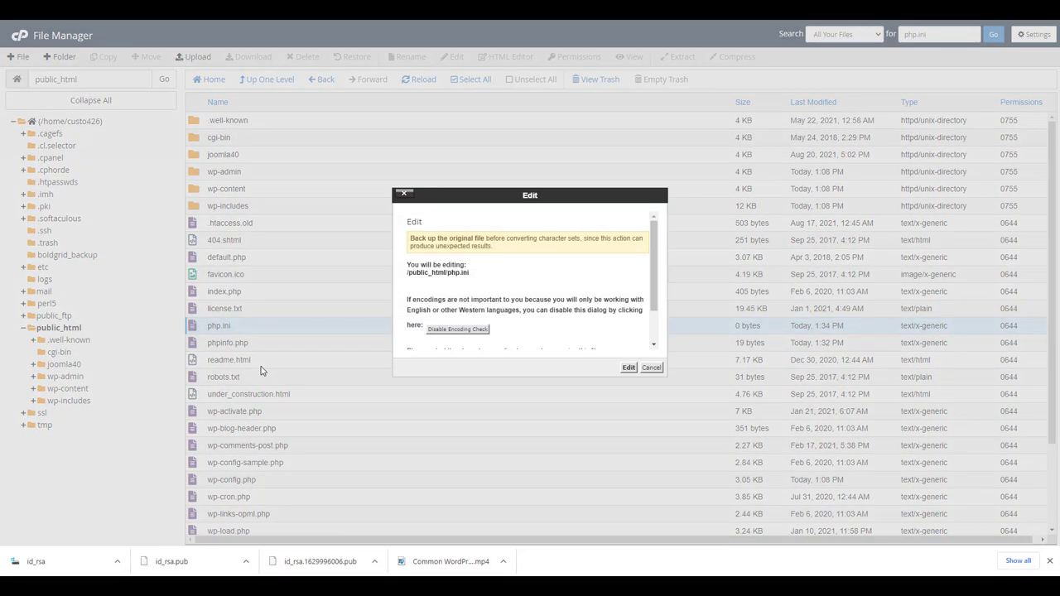
left_click(629, 368)
type("memory ")
type("limit")
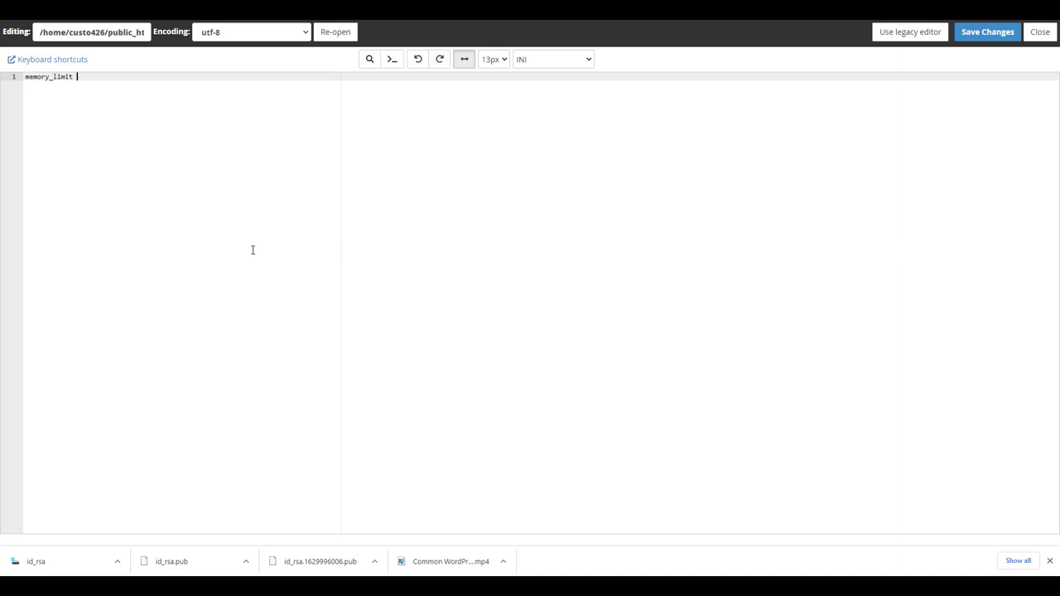
type(" = 1024")
- Save php.ini, reload phpinfo.php, and highlight memory_limit's local value of 1024
left_click(974, 35)
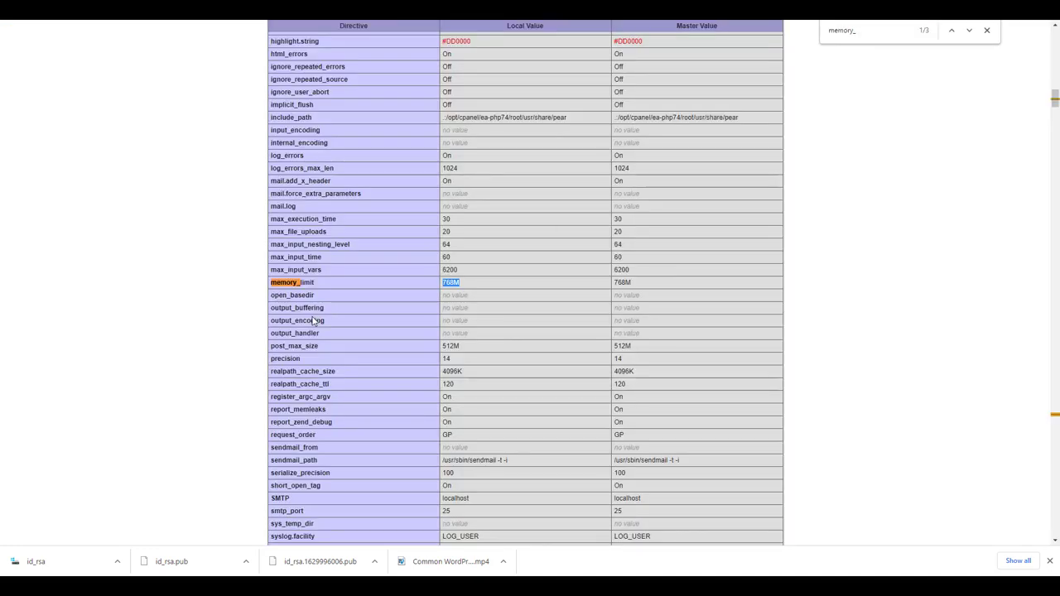
key("F5")
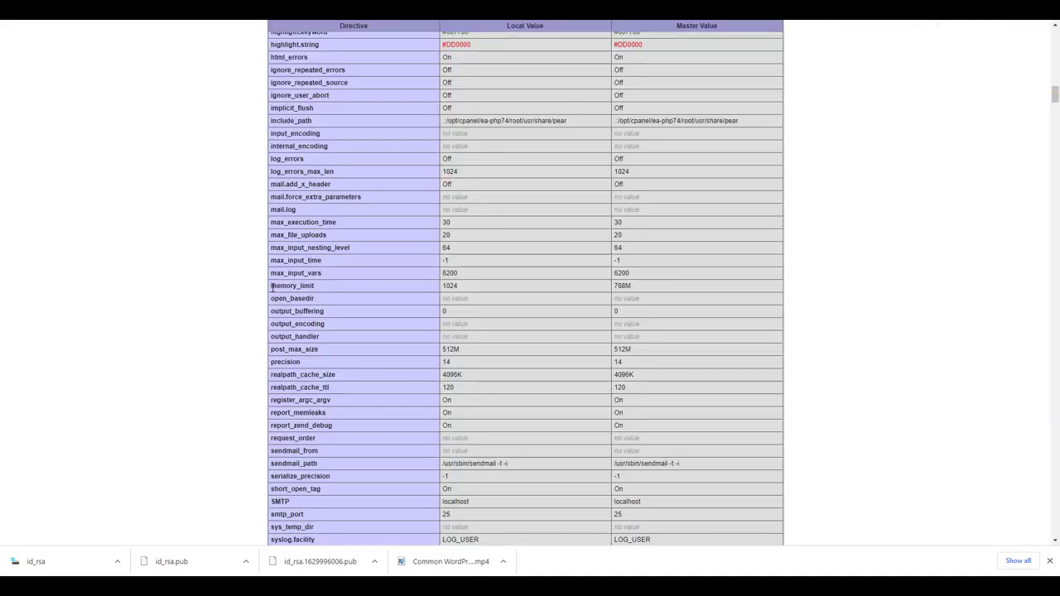
left_click_drag(276, 287, 580, 285)
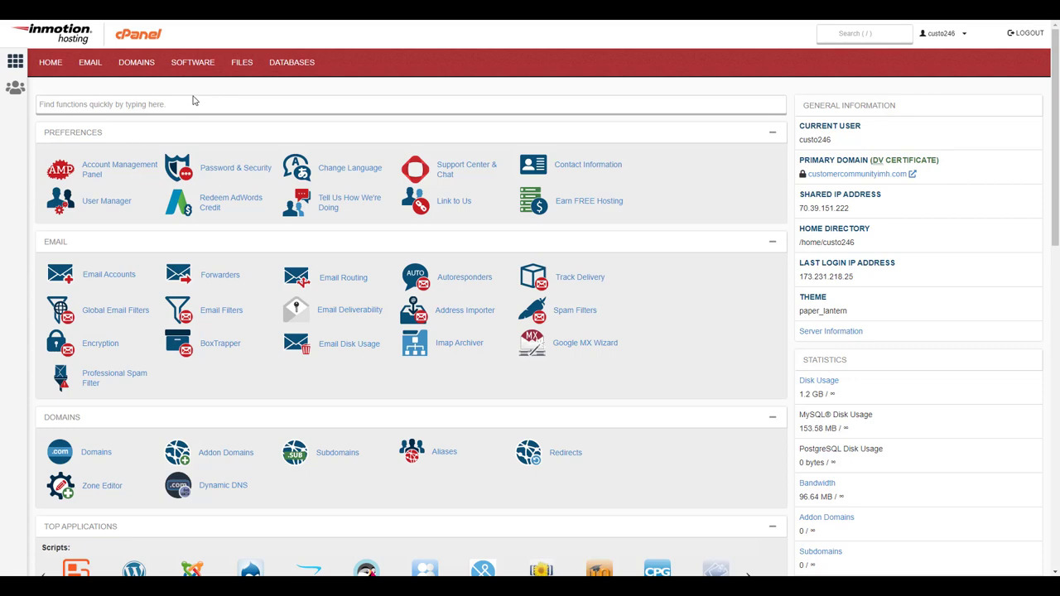
- Open the MultiPHP INI Editor and select the Home Directory location
scroll(196, 103, "down", 5)
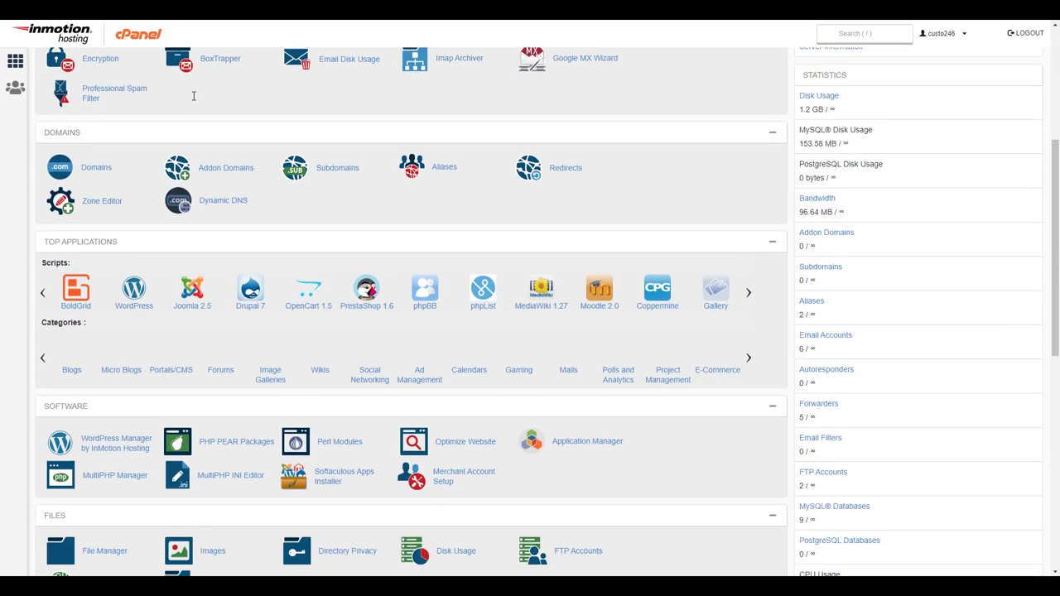
scroll(199, 111, "down", 1)
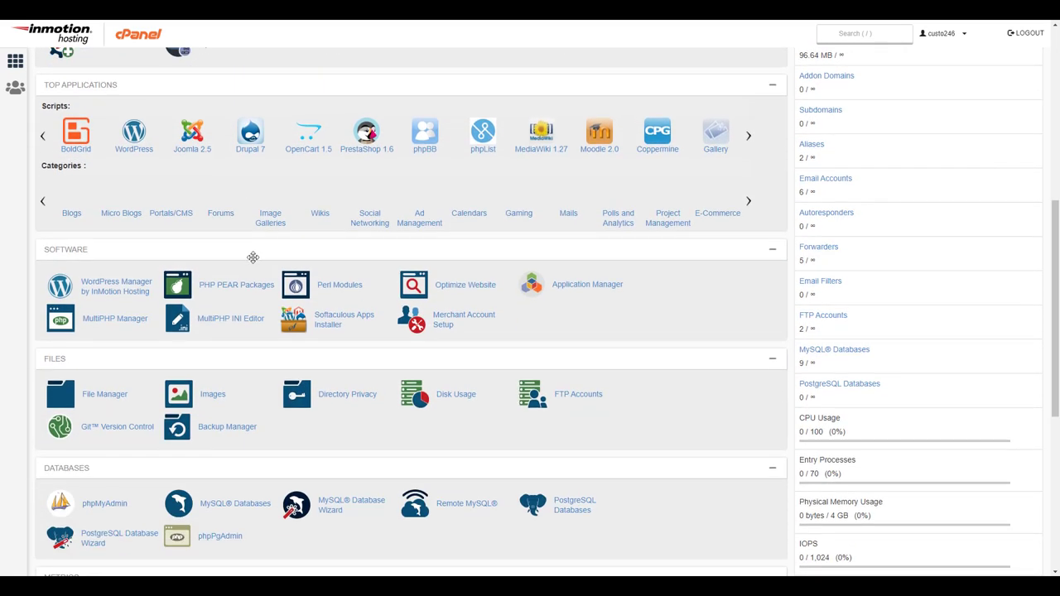
left_click(225, 324)
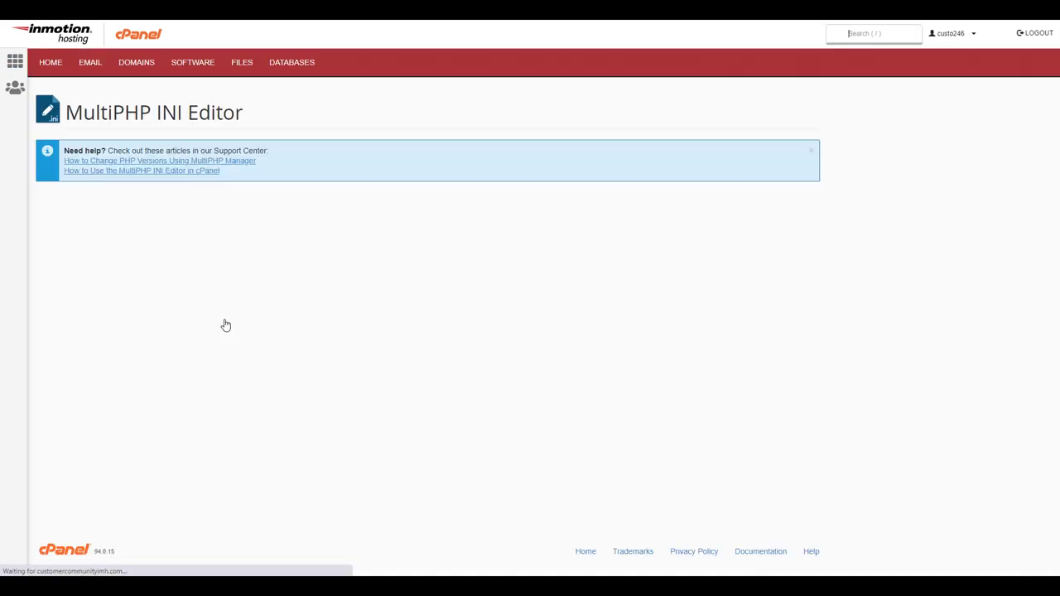
left_click(217, 326)
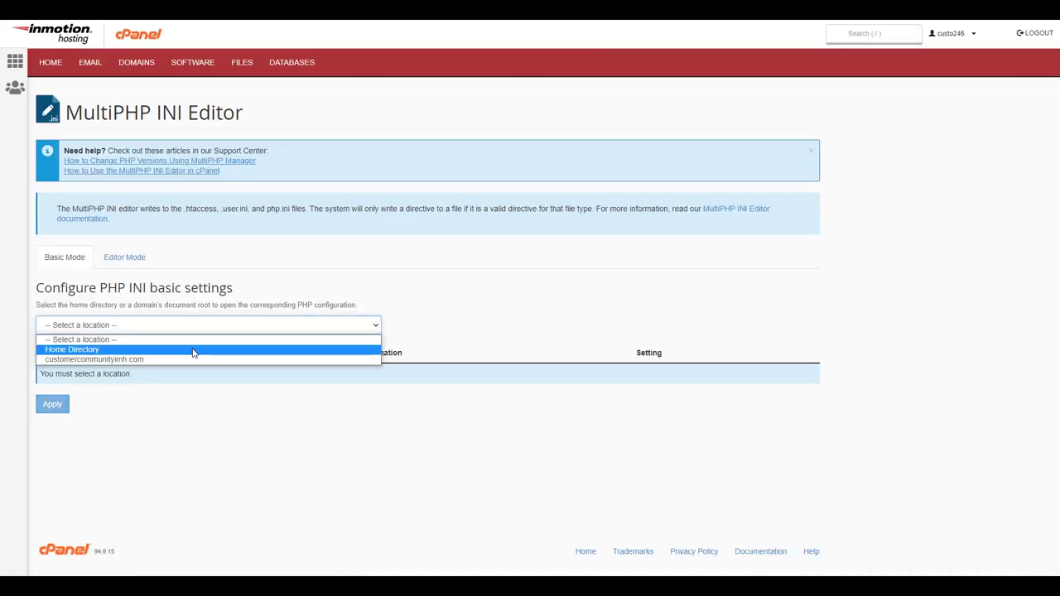
left_click(192, 350)
- Change memory_limit from 32M to 64M and apply it
scroll(168, 426, "down", 2)
scroll(167, 426, "down", 3)
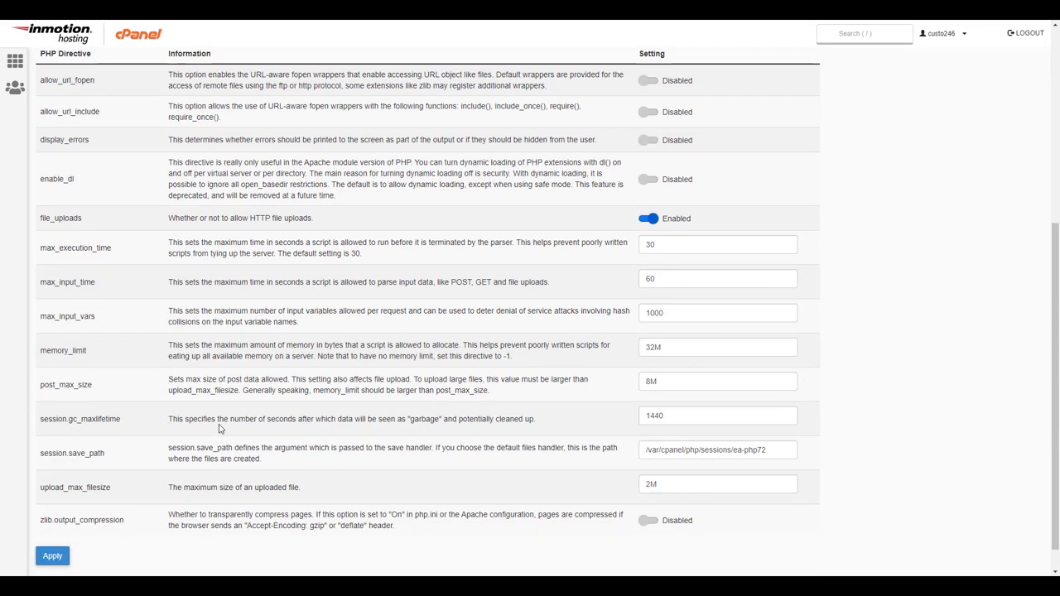
left_click_drag(655, 349, 627, 351)
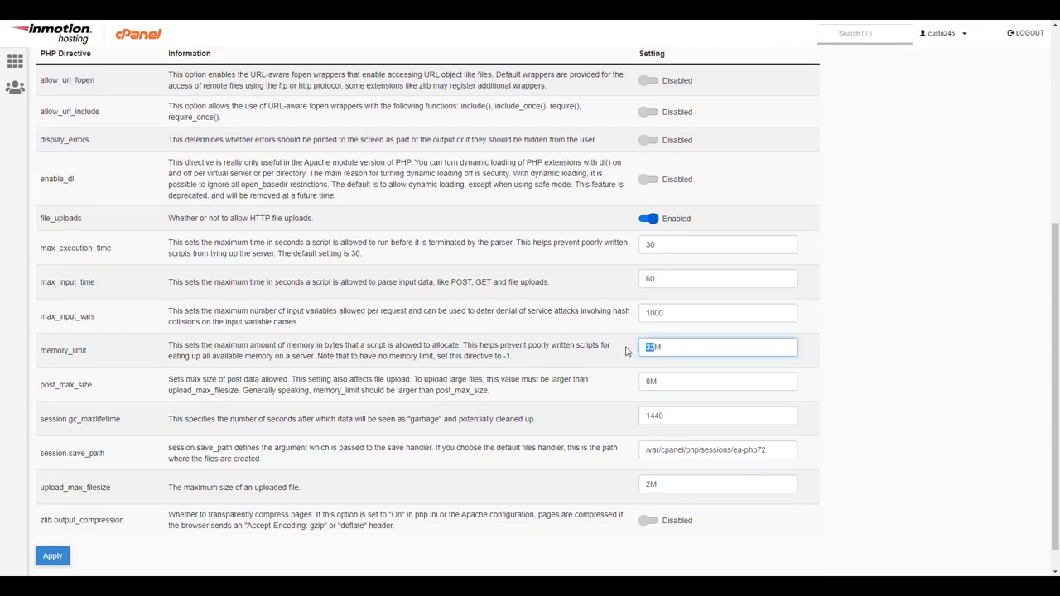
type("64M")
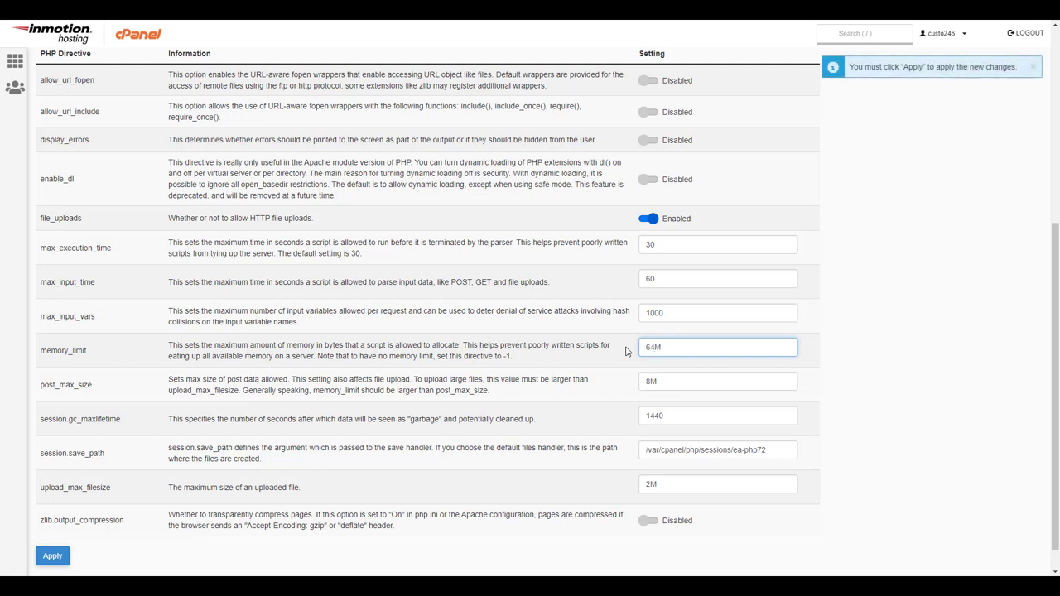
left_click(405, 402)
scroll(351, 404, "down", 1)
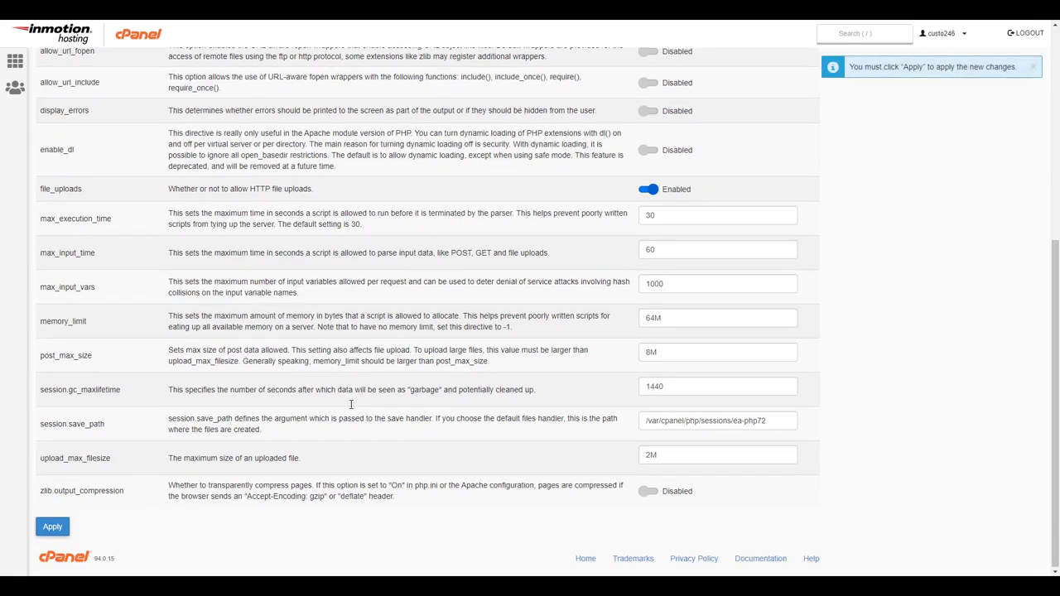
left_click(63, 530)
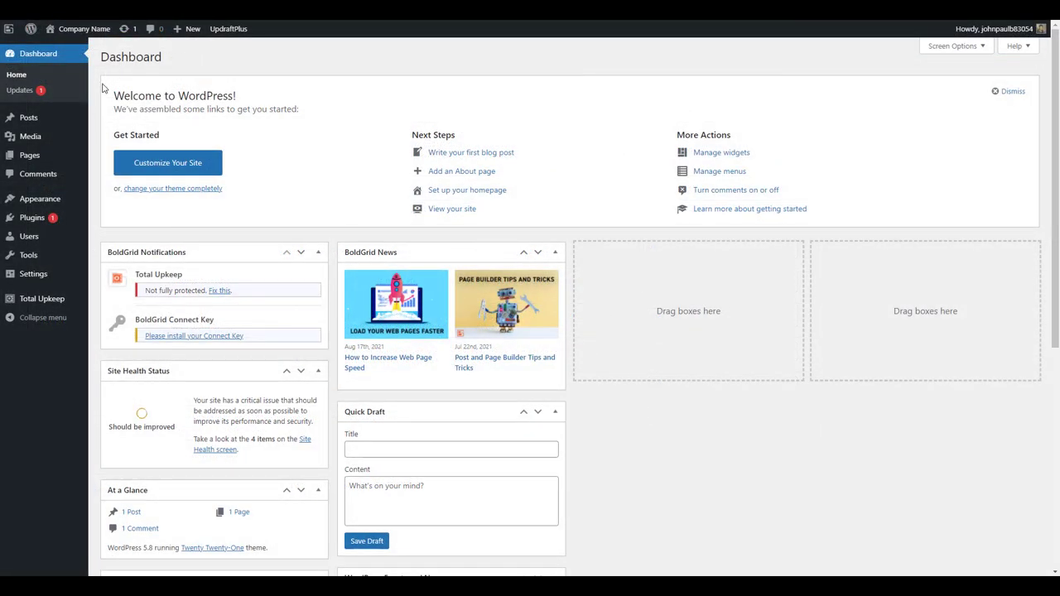
- Open UpdraftPlus's site information under Advanced Tools and highlight the 512M memory limit
left_click(42, 277)
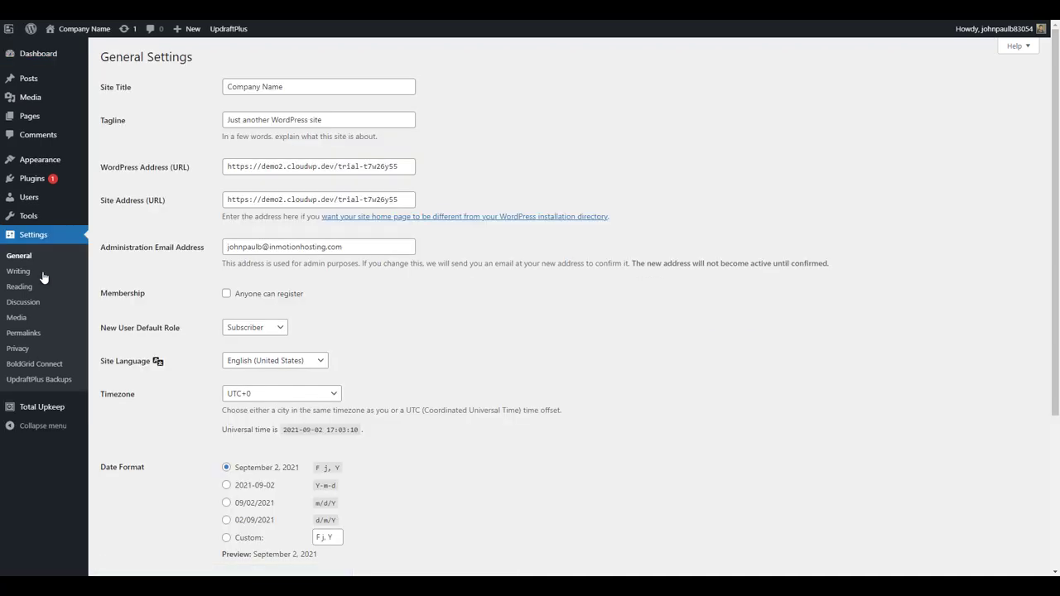
left_click(42, 379)
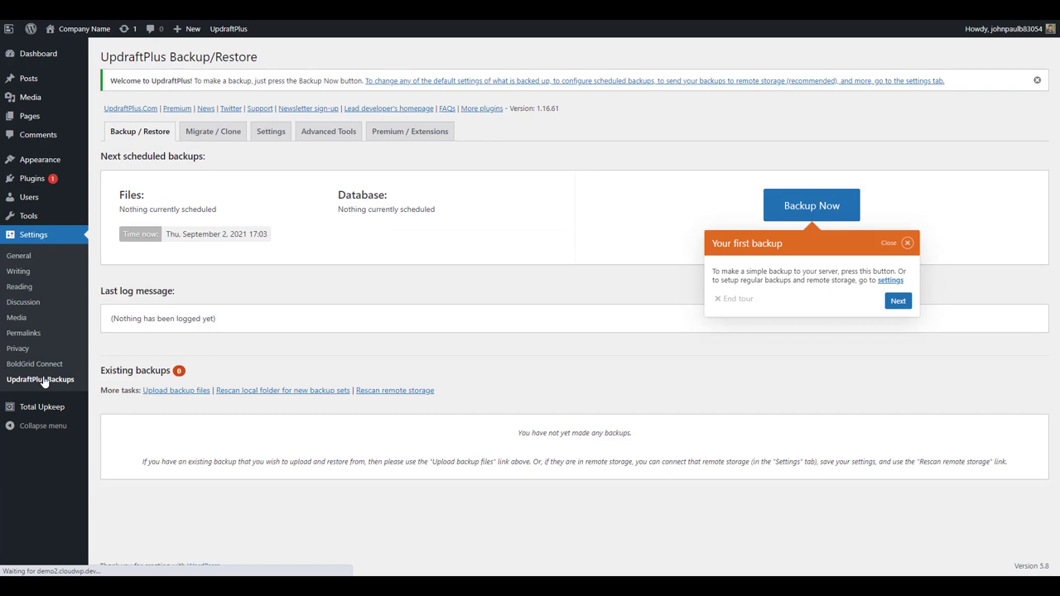
left_click(319, 139)
scroll(308, 251, "down", 1)
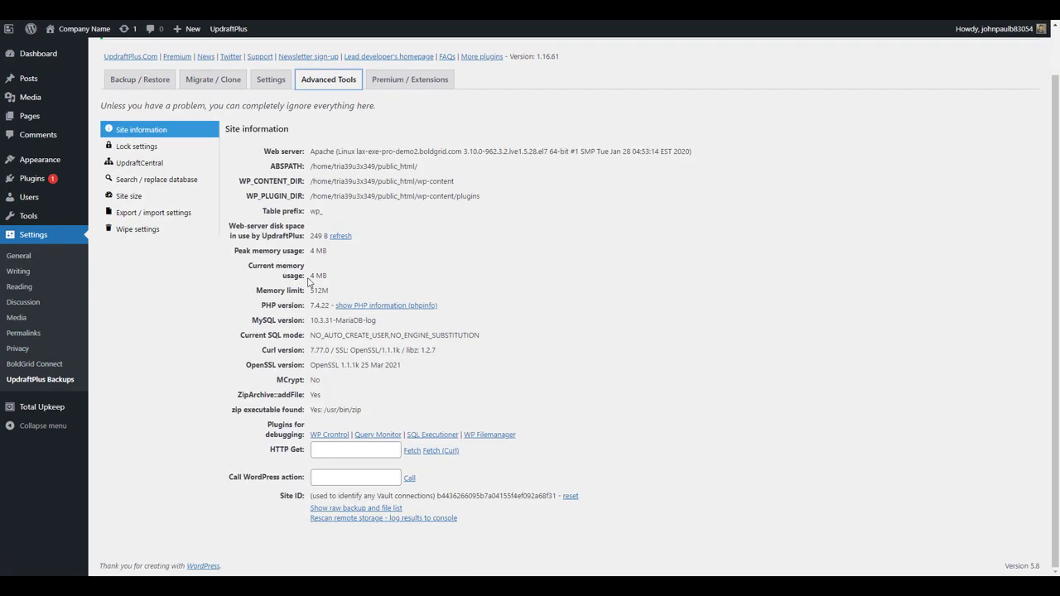
mouse_move(328, 291)
left_mouse_down()
mouse_move(278, 292)
mouse_move(311, 291)
left_mouse_up()
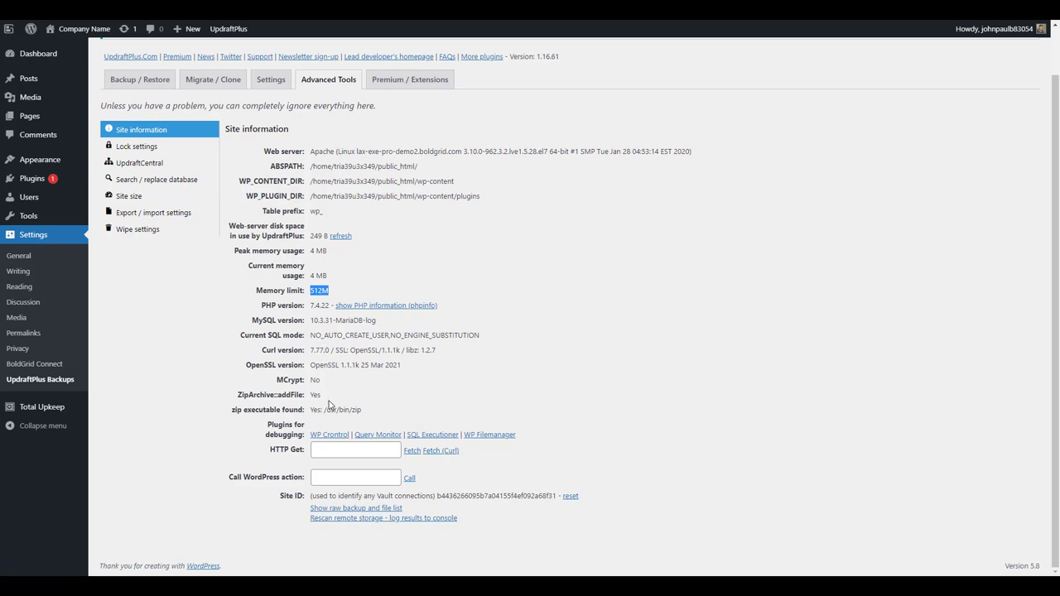
- Bring up UpdraftPlus's full PHP information (phpinfo) report and scroll through it
left_click(419, 308)
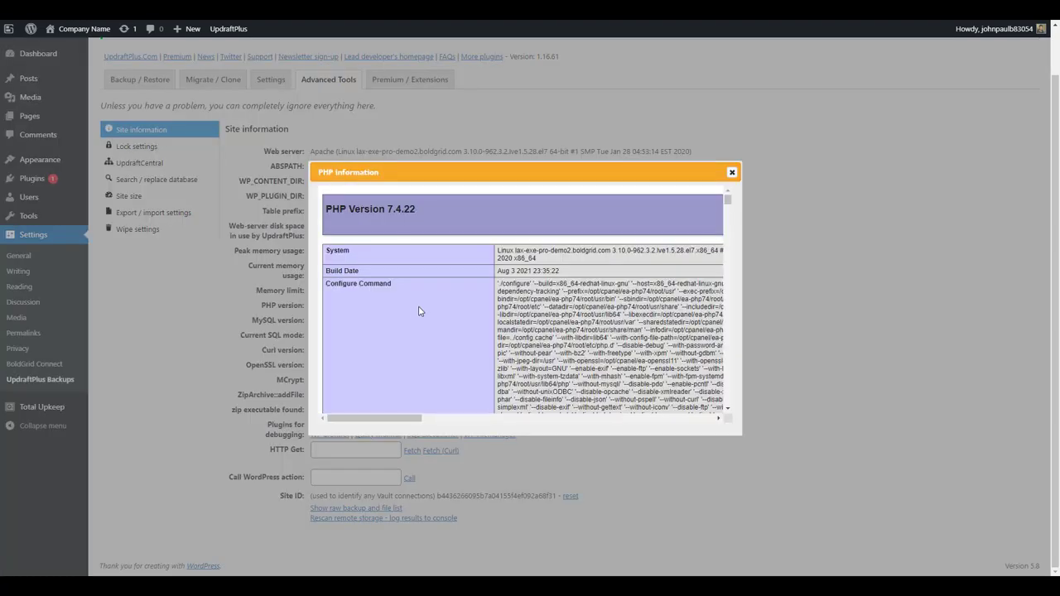
scroll(419, 310, "down", 5)
scroll(419, 311, "down", 10)
scroll(419, 310, "down", 10)
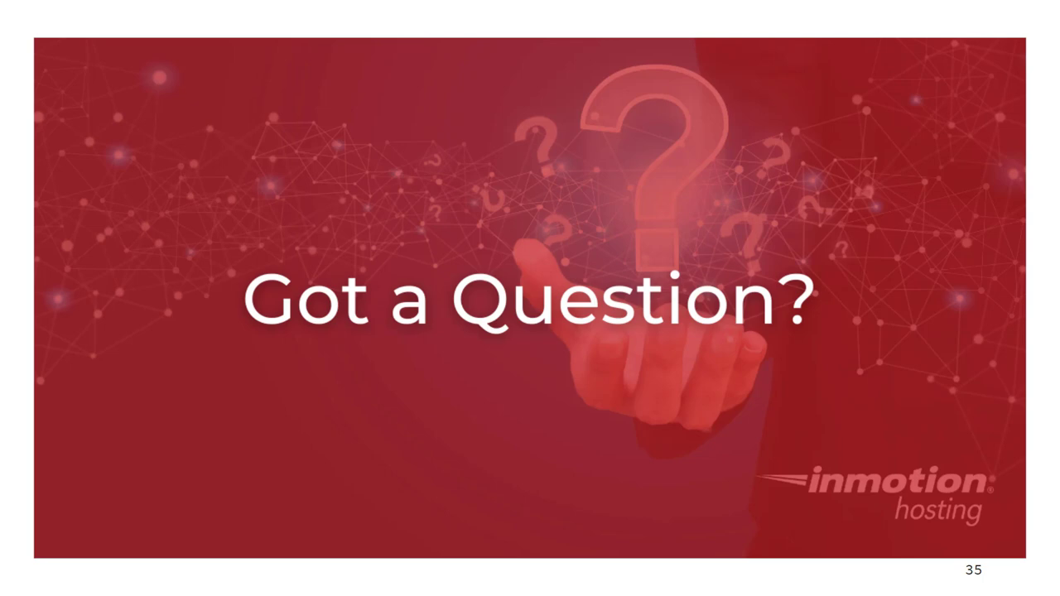
- Advance to the final Thank You! slide 36
key("Right")
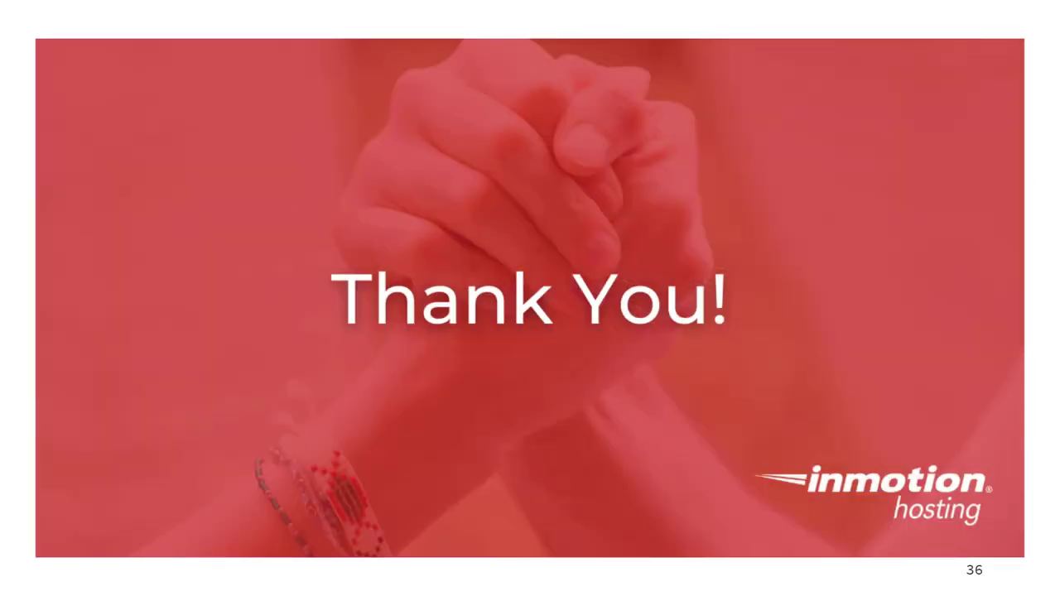